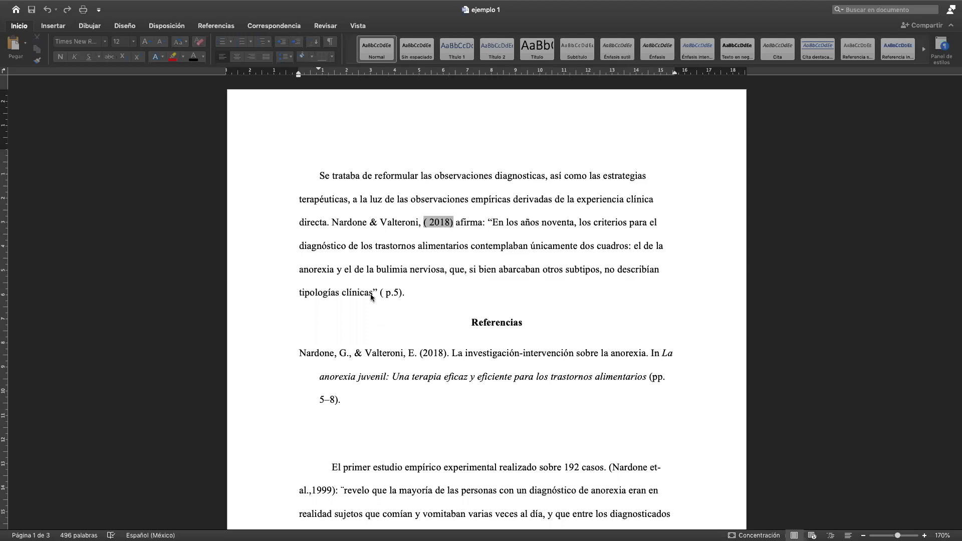
# Step: Check the word count of the quoted passage in the first paragraph, excluding its quotation marks
pyautogui.moveTo(372, 295); pyautogui.dragTo(493, 221)
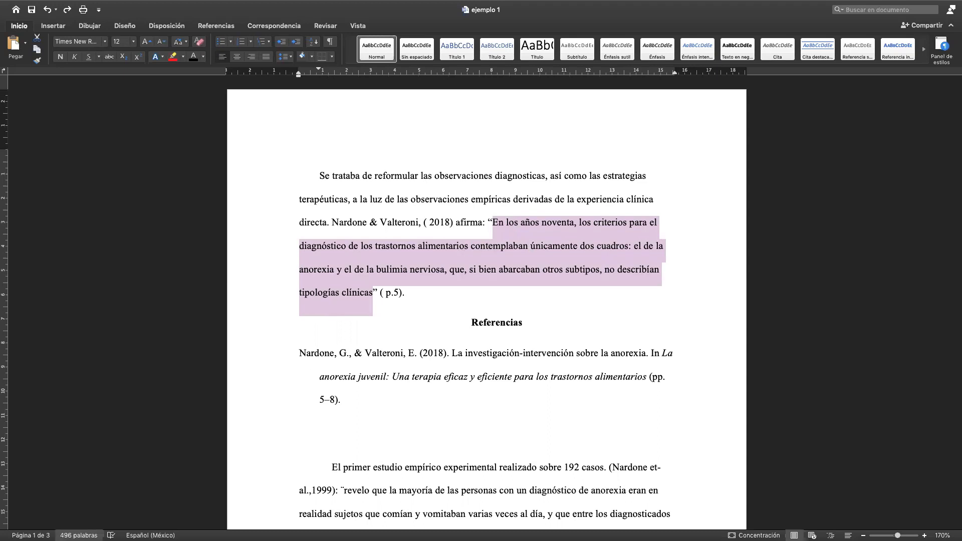
pyautogui.click(78, 535)
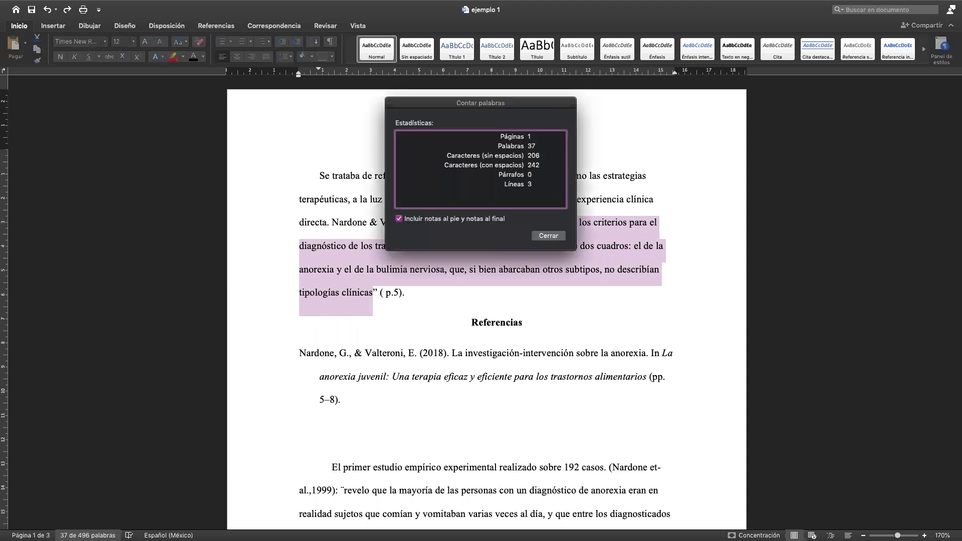
pyautogui.click(551, 237)
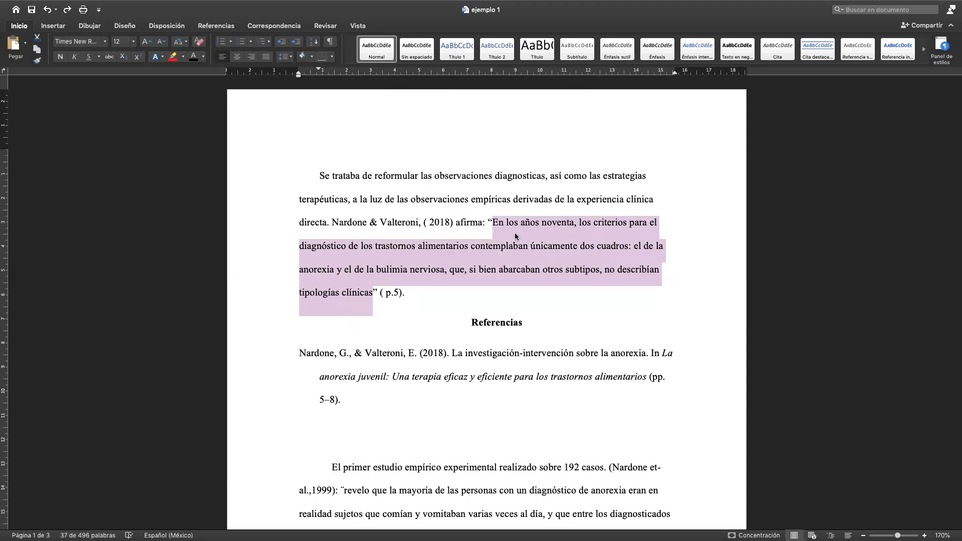
# Step: Remove the extra space inside the parentheses before 2018 in the first paragraph's citation
pyautogui.moveTo(423, 222); pyautogui.dragTo(453, 222)
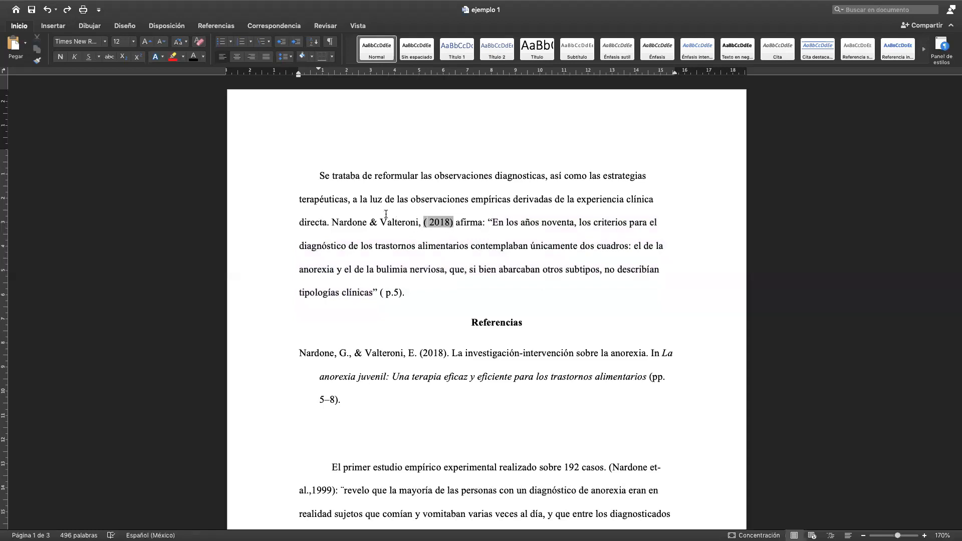
pyautogui.moveTo(331, 222); pyautogui.dragTo(422, 223)
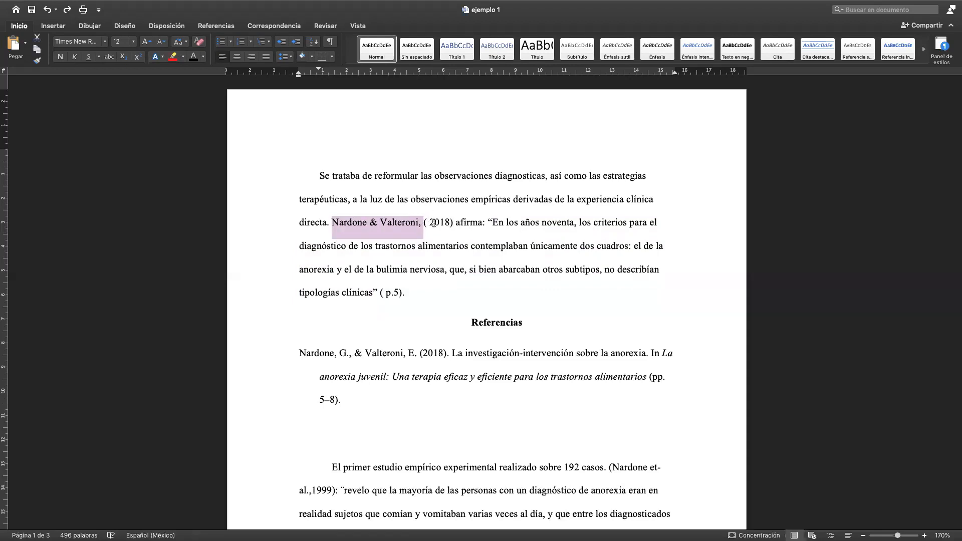
pyautogui.click(439, 222)
pyautogui.click(426, 222)
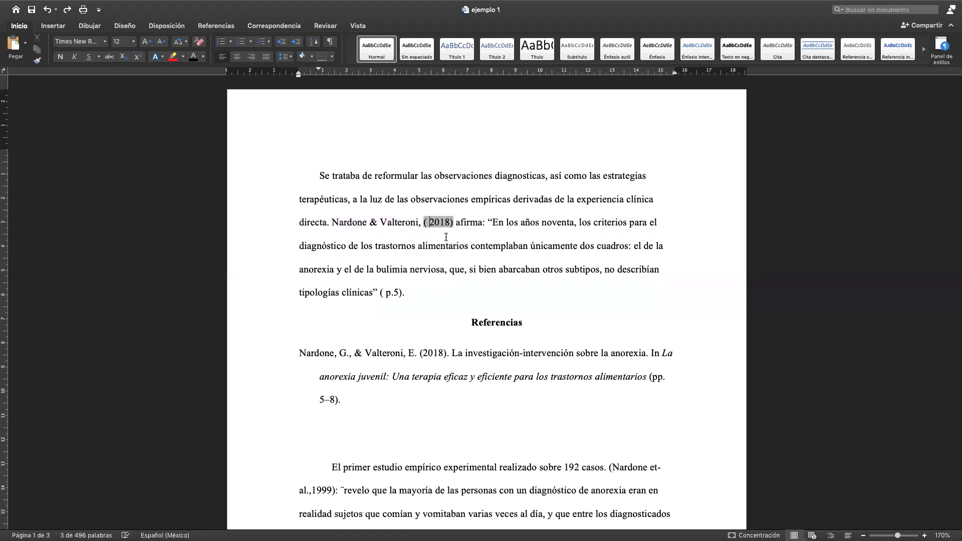
pyautogui.press('BackSpace')
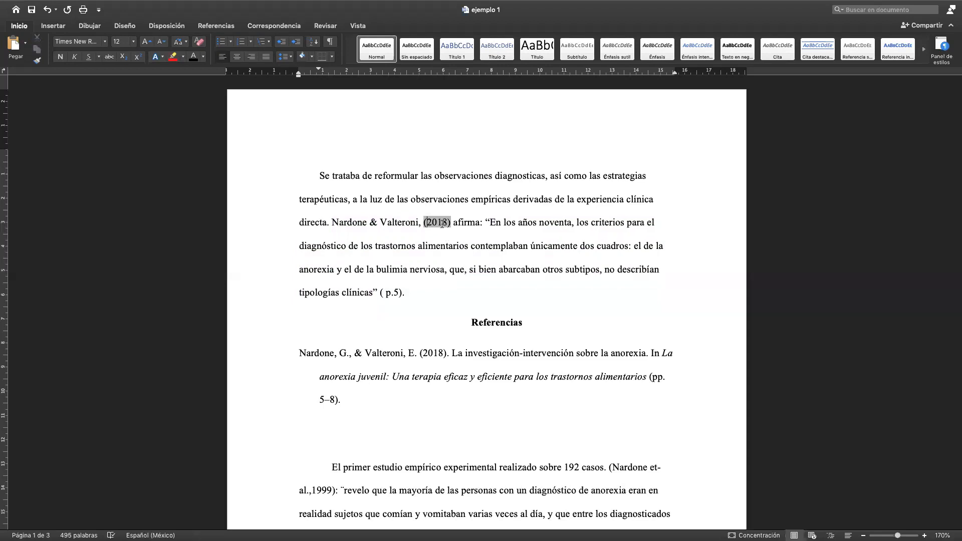
# Step: Replace the ampersand between the two authors in the first paragraph's citation with "y"
pyautogui.click(387, 220)
pyautogui.click(378, 220)
pyautogui.press('BackSpace')
pyautogui.write('y')
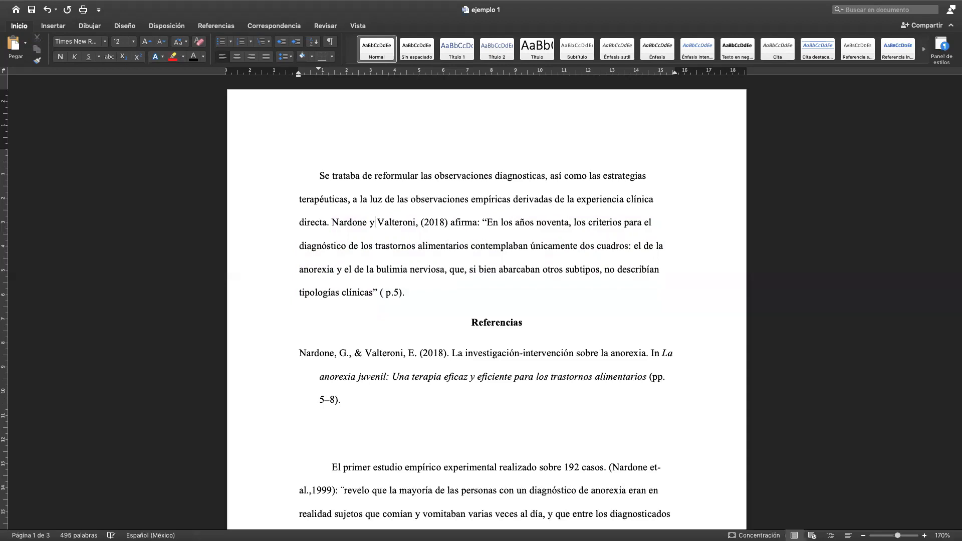
# Step: Remove the comma before (2018) in the first paragraph's citation and add a comma after the closing parenthesis
pyautogui.click(420, 222)
pyautogui.press('BackSpace')
pyautogui.press('BackSpace')
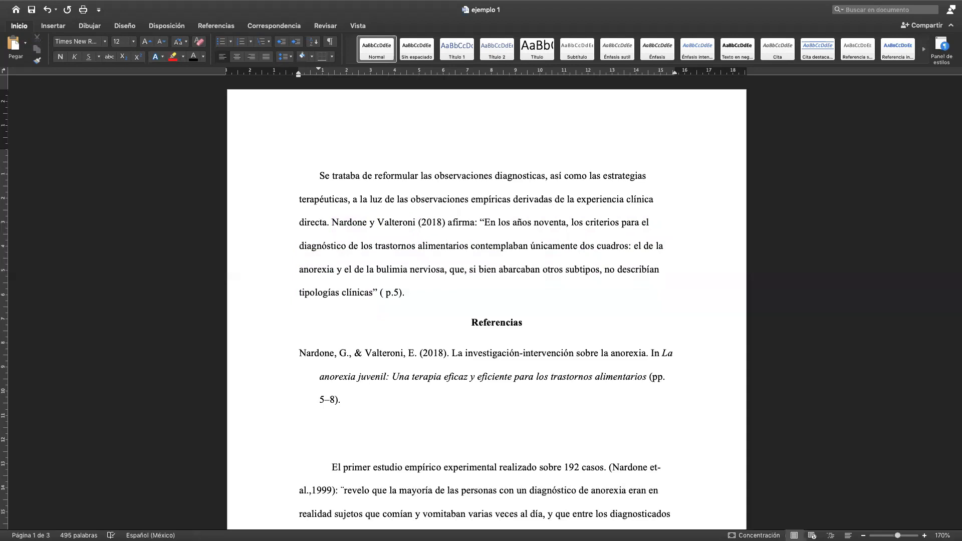
pyautogui.click(448, 222)
pyautogui.write(',')
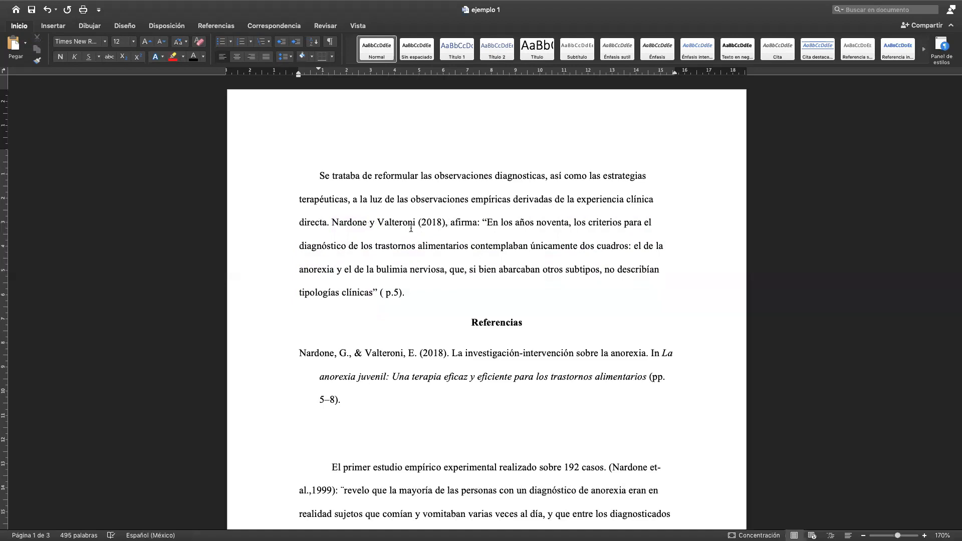
# Step: Examine the quotation marks enclosing the first paragraph's quote and the page reference that follows it
pyautogui.click(486, 225)
pyautogui.moveTo(488, 225); pyautogui.dragTo(481, 224)
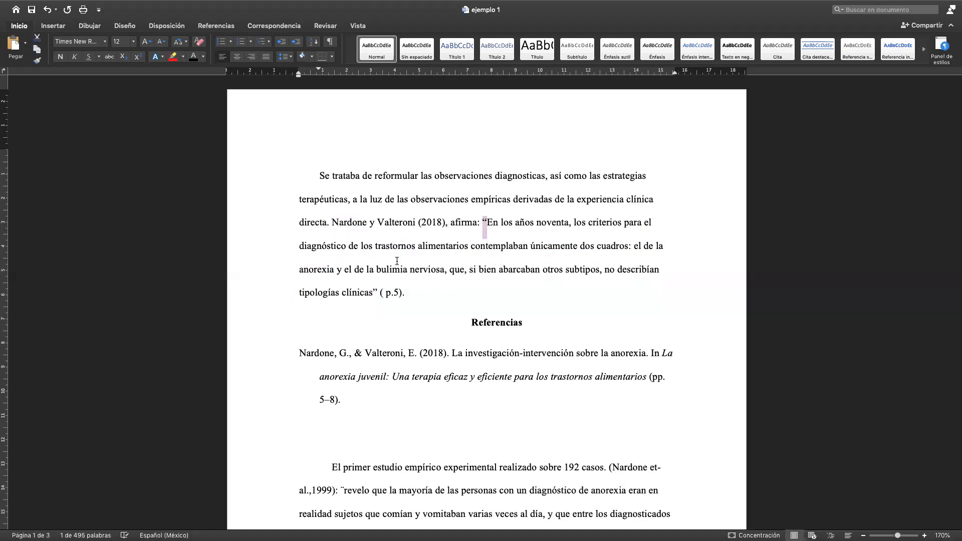
pyautogui.moveTo(378, 291); pyautogui.dragTo(395, 292)
pyautogui.click(485, 296)
# Step: Delete the first Referencias heading and its bibliography entry directly below the opening paragraph
pyautogui.scroll(-2, 478, 296)
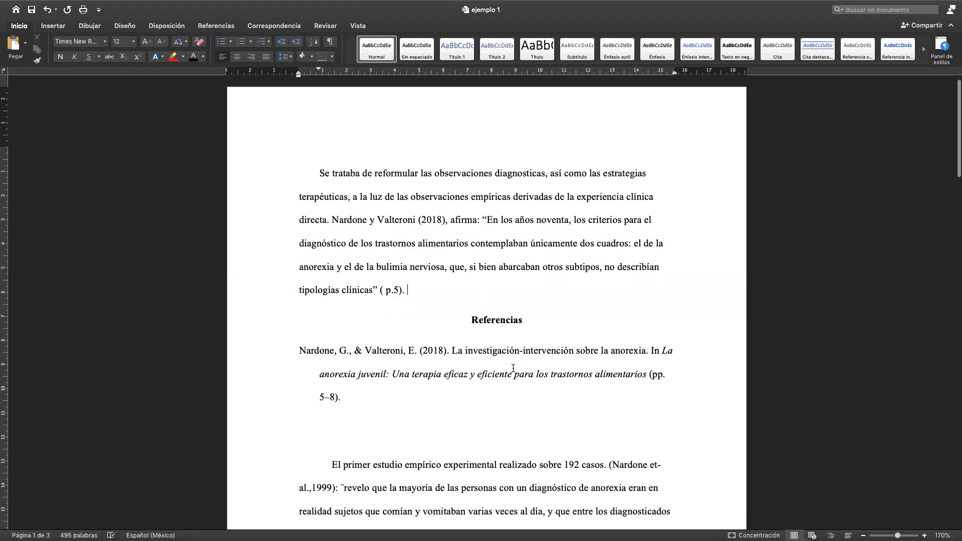
pyautogui.moveTo(475, 289); pyautogui.dragTo(472, 335)
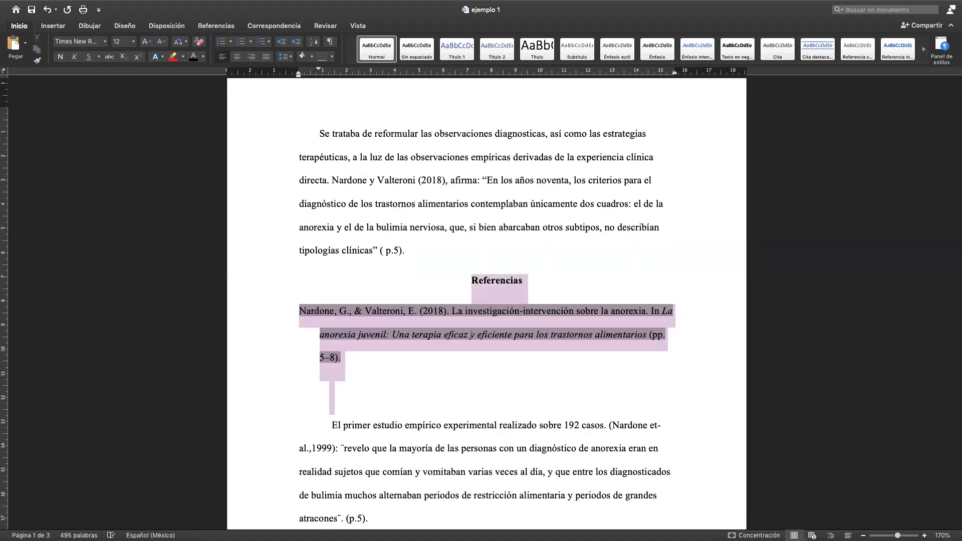
pyautogui.click(427, 335)
pyautogui.moveTo(318, 134); pyautogui.dragTo(385, 256)
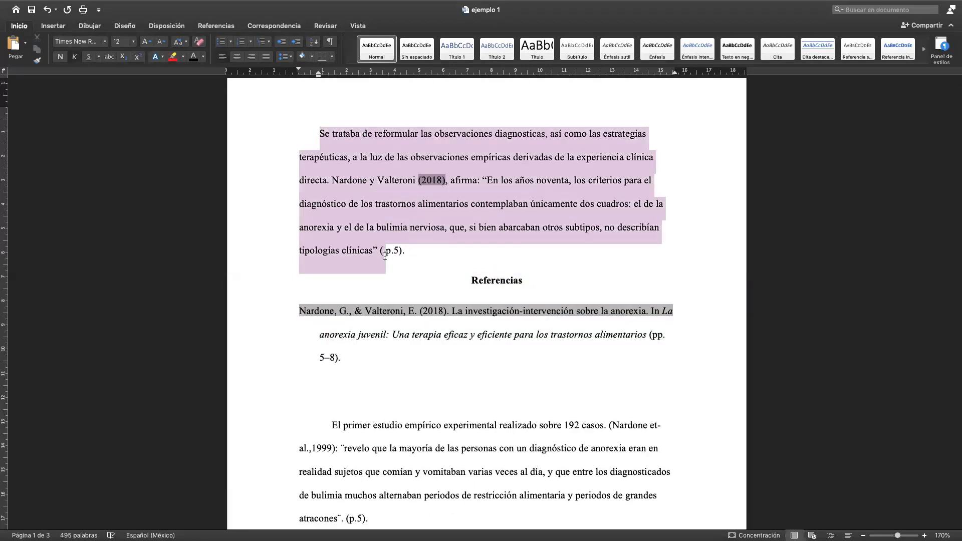
pyautogui.click(470, 298)
pyautogui.moveTo(474, 271); pyautogui.dragTo(474, 336)
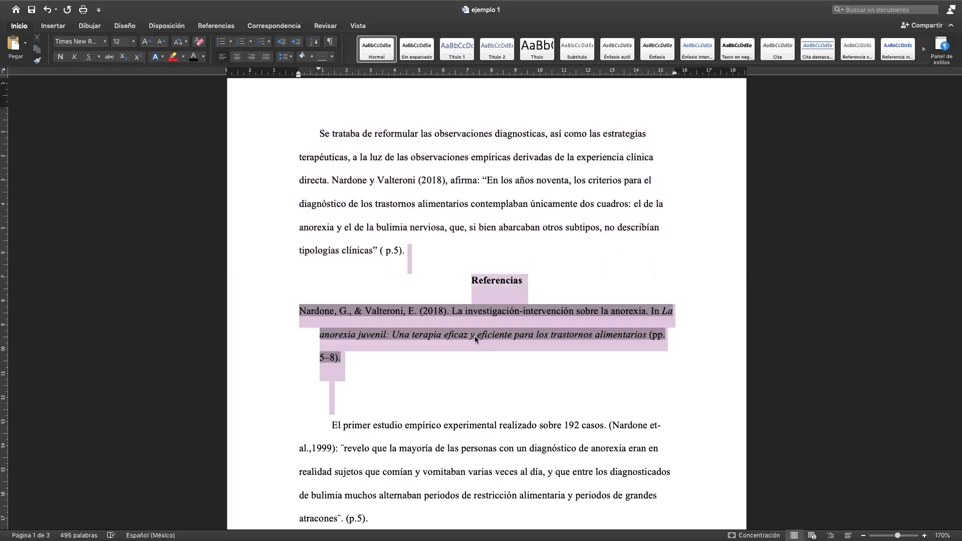
pyautogui.click(474, 336)
pyautogui.moveTo(426, 306); pyautogui.dragTo(465, 284)
pyautogui.press('BackSpace')
pyautogui.press('BackSpace')
pyautogui.press('BackSpace')
# Step: Look through the remaining paragraphs and reference lists further down the document
pyautogui.scroll(-10, 465, 284)
pyautogui.scroll(-20, 486, 301)
pyautogui.scroll(6, 487, 301)
pyautogui.scroll(4, 466, 280)
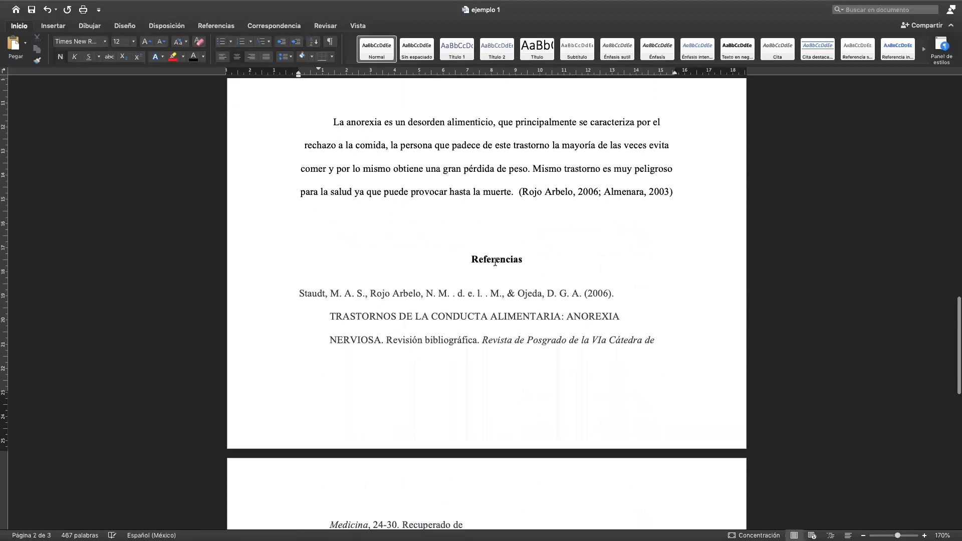
pyautogui.scroll(-3, 495, 262)
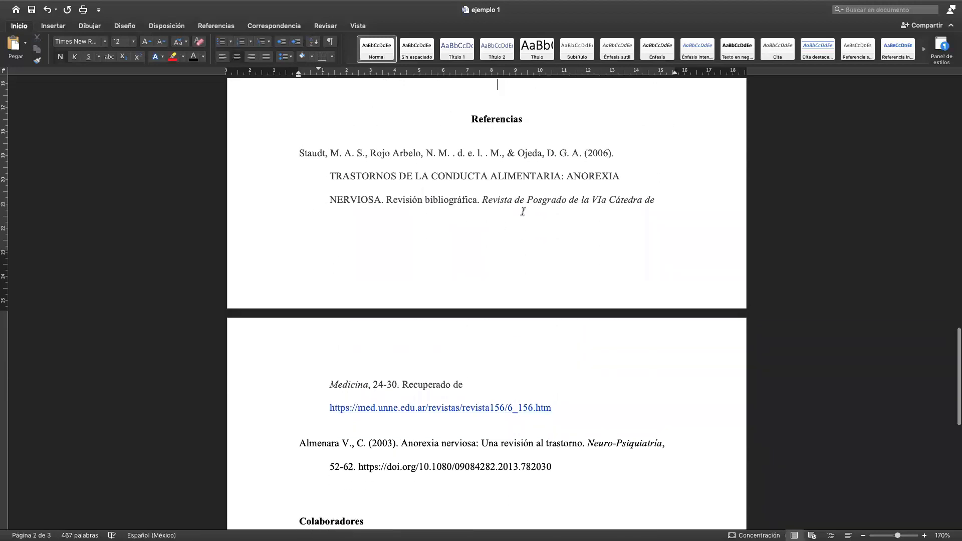
# Step: Leave full screen and examine the in-text citations and the final reference list in the Manuscrito TS_Z-A 2020 document
pyautogui.moveTo(172, 2)
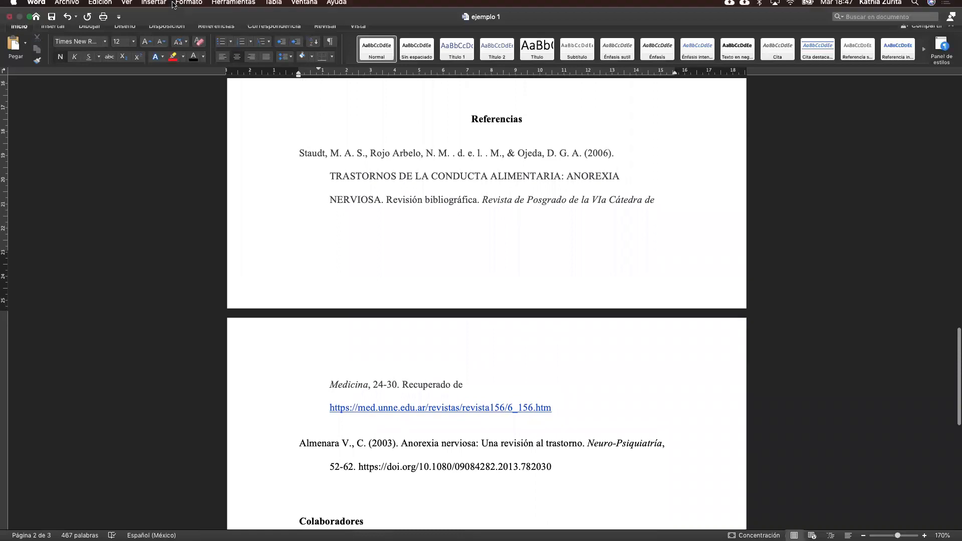
pyautogui.click(32, 23)
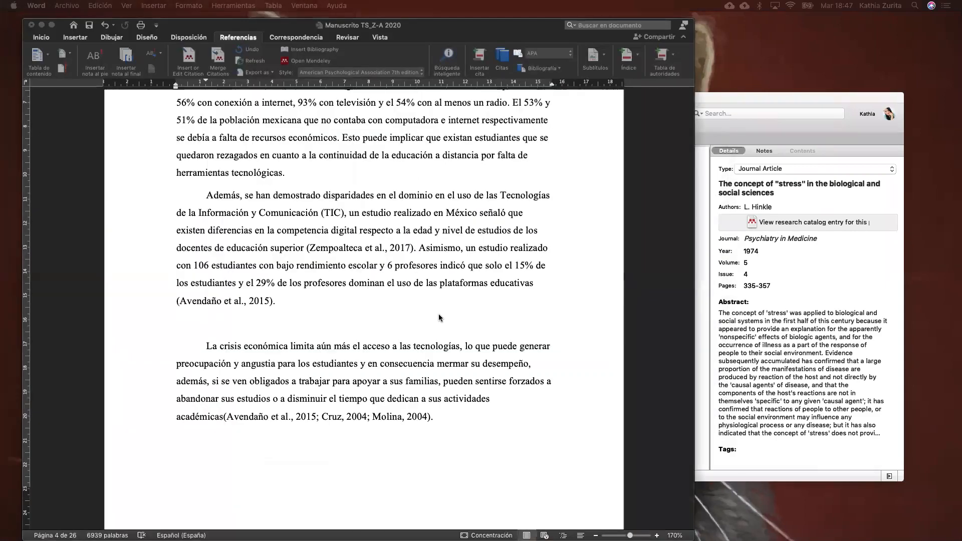
pyautogui.click(438, 314)
pyautogui.scroll(-20, 438, 314)
pyautogui.scroll(10, 439, 314)
pyautogui.scroll(15, 439, 314)
pyautogui.scroll(-8, 438, 315)
pyautogui.scroll(-15, 439, 314)
pyautogui.scroll(4, 439, 314)
pyautogui.scroll(-20, 439, 314)
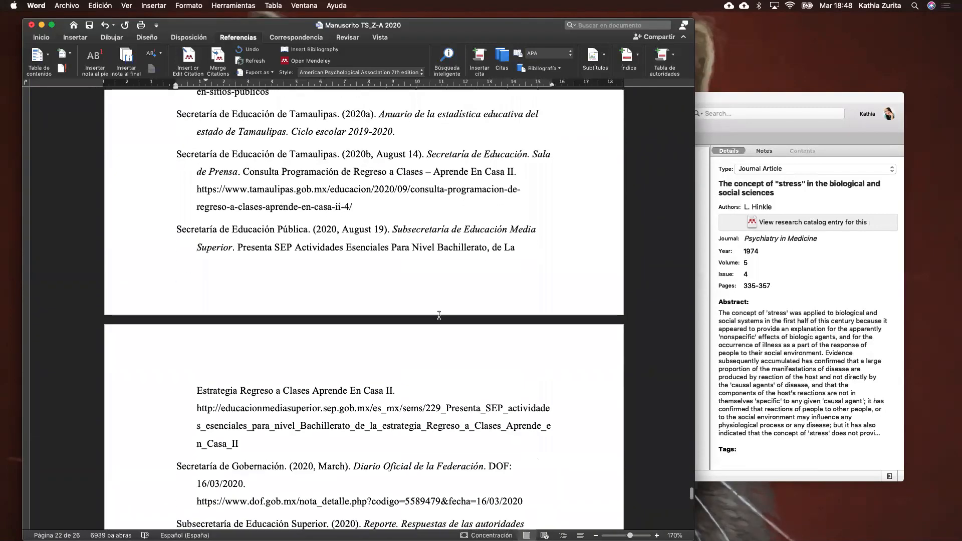
pyautogui.scroll(-4, 438, 314)
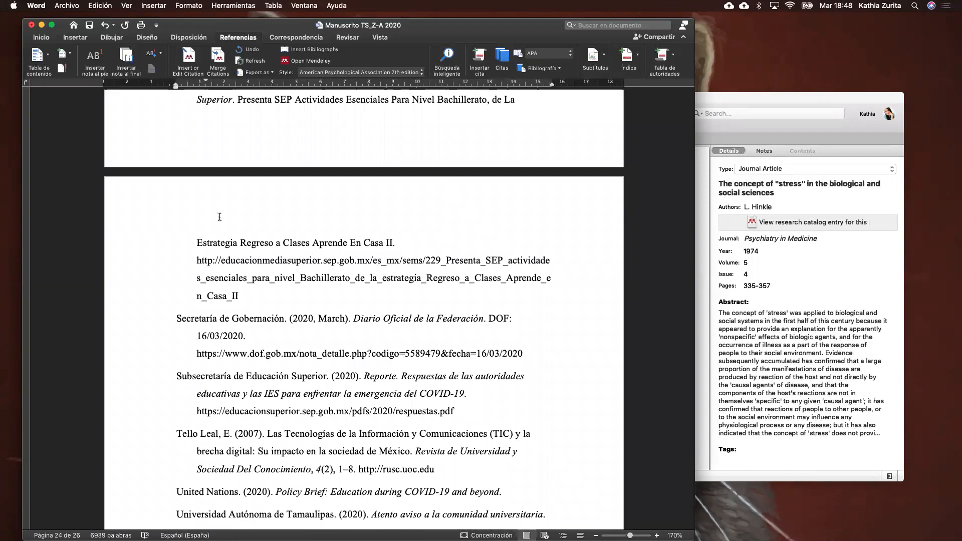
# Step: Minimize the manuscript and return to the ejemplo 1 document in full screen at its first reference list
pyautogui.click(42, 25)
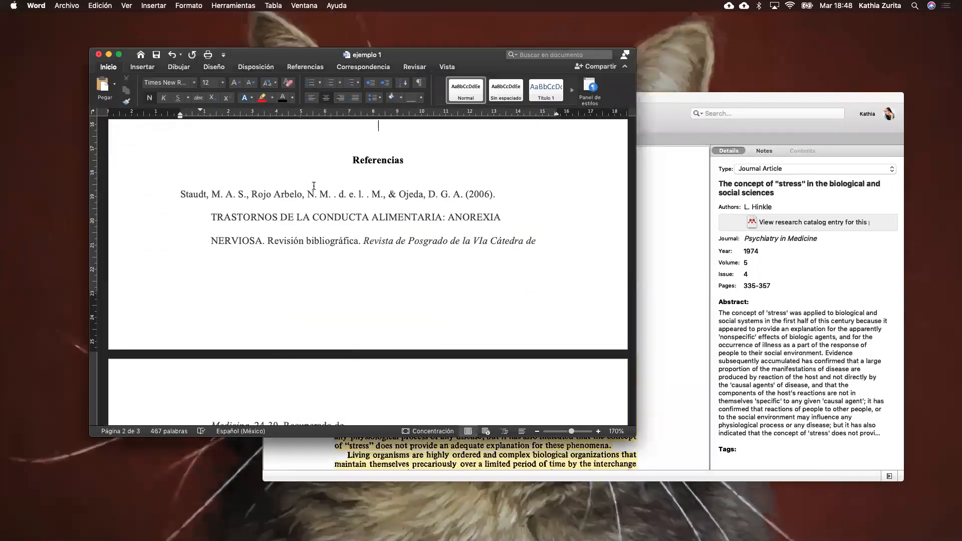
pyautogui.scroll(15, 310, 171)
pyautogui.scroll(-6, 318, 207)
pyautogui.scroll(6, 318, 207)
pyautogui.scroll(-2, 318, 208)
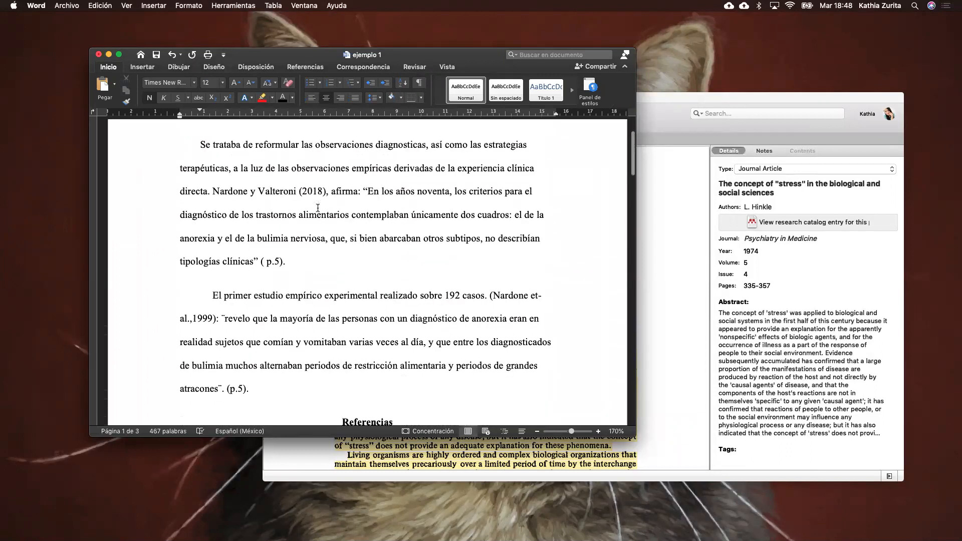
pyautogui.scroll(-2, 318, 207)
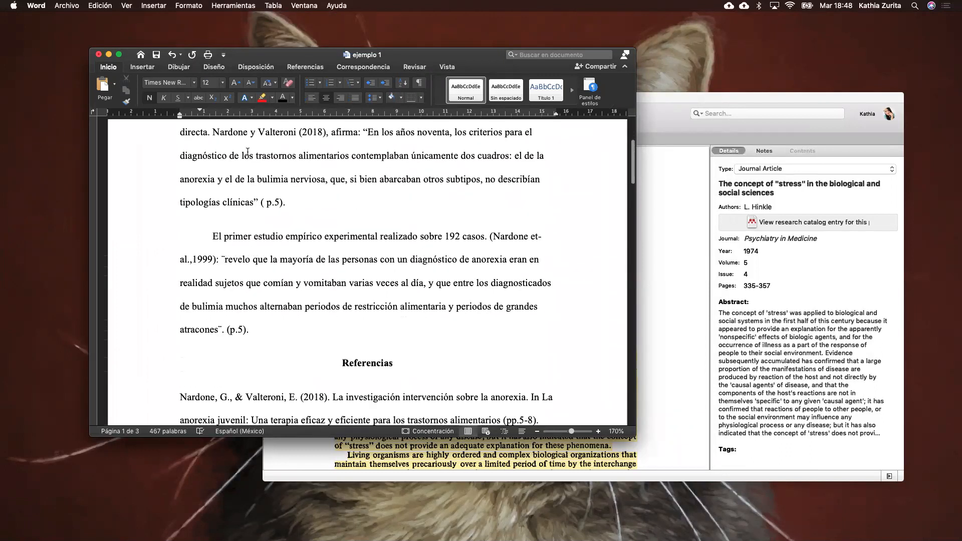
pyautogui.click(119, 55)
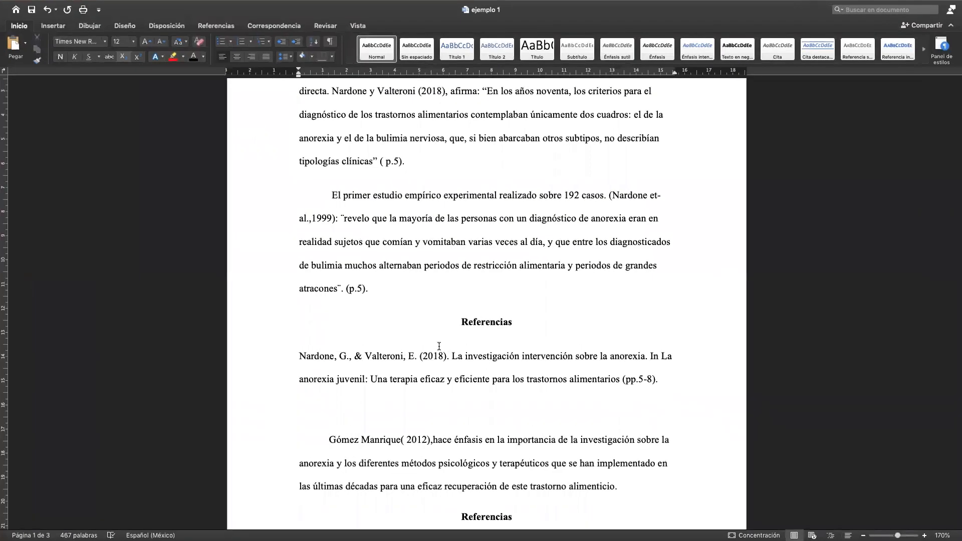
# Step: Highlight the whole 2018 bibliography entry under the first Referencias heading in red
pyautogui.moveTo(654, 380); pyautogui.dragTo(299, 357)
pyautogui.click(423, 412)
pyautogui.moveTo(296, 352); pyautogui.dragTo(658, 380)
pyautogui.click(172, 56)
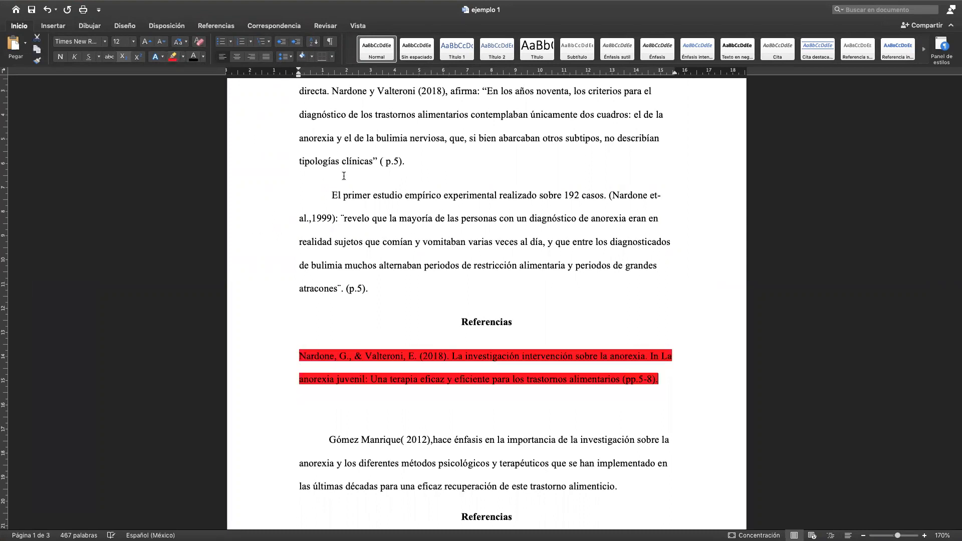
# Step: Highlight the "y" between the two authors in the first paragraph's citation in red
pyautogui.scroll(5, 344, 176)
pyautogui.moveTo(377, 223); pyautogui.dragTo(367, 224)
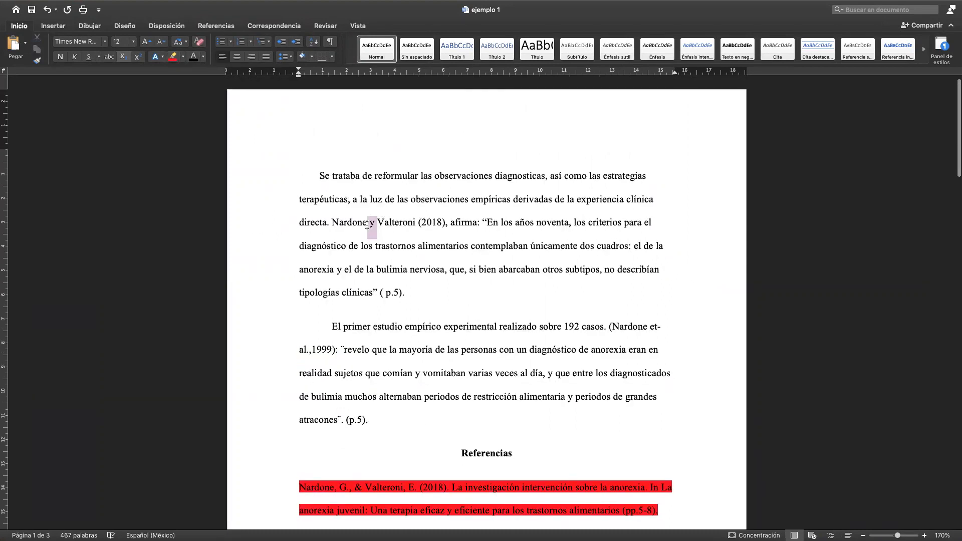
pyautogui.click(173, 56)
pyautogui.click(441, 296)
# Step: Highlight the 2012 bibliography entry at the end of the first page in red, through "[Universidad Autonoma de Mexico]."
pyautogui.scroll(-5, 480, 313)
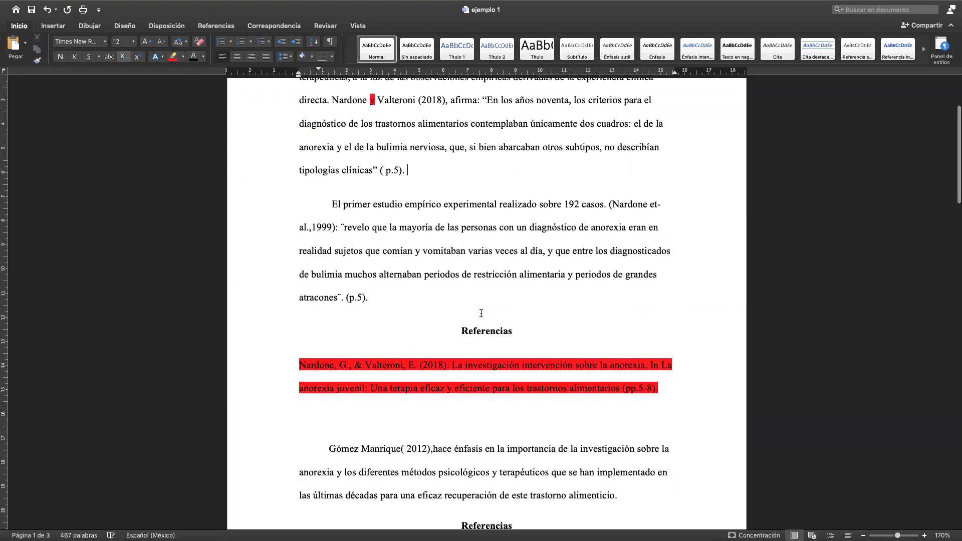
pyautogui.scroll(-7, 481, 313)
pyautogui.scroll(-3, 497, 316)
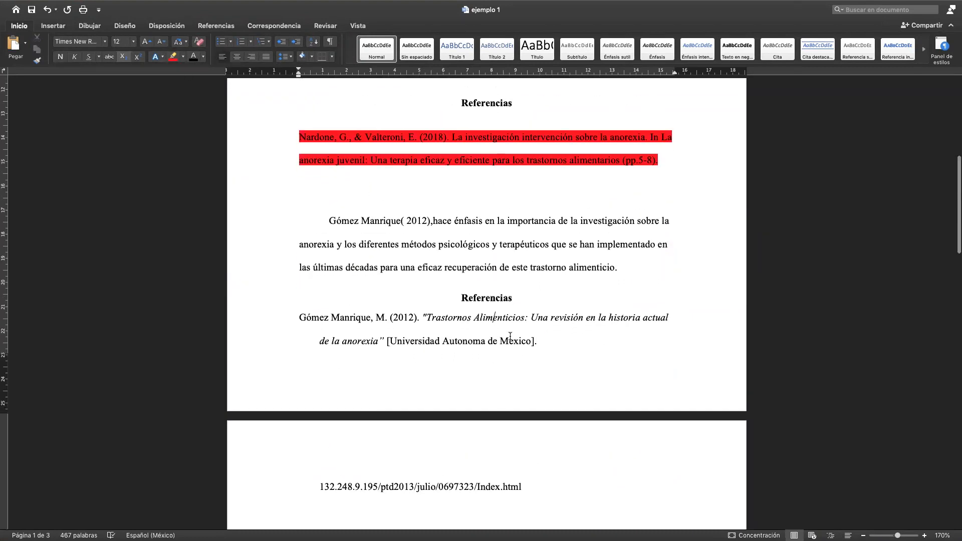
pyautogui.moveTo(539, 340); pyautogui.dragTo(292, 306)
pyautogui.click(356, 318)
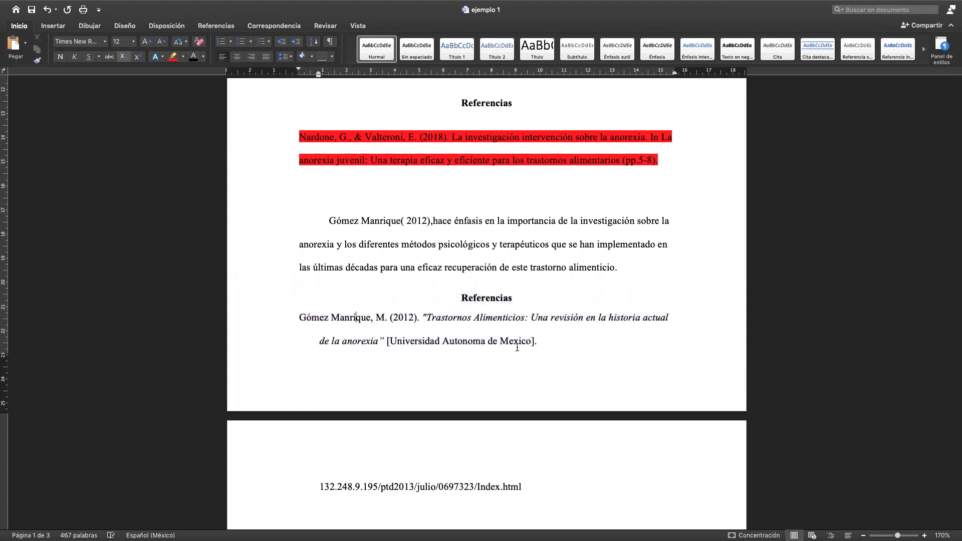
pyautogui.moveTo(538, 346); pyautogui.dragTo(288, 322)
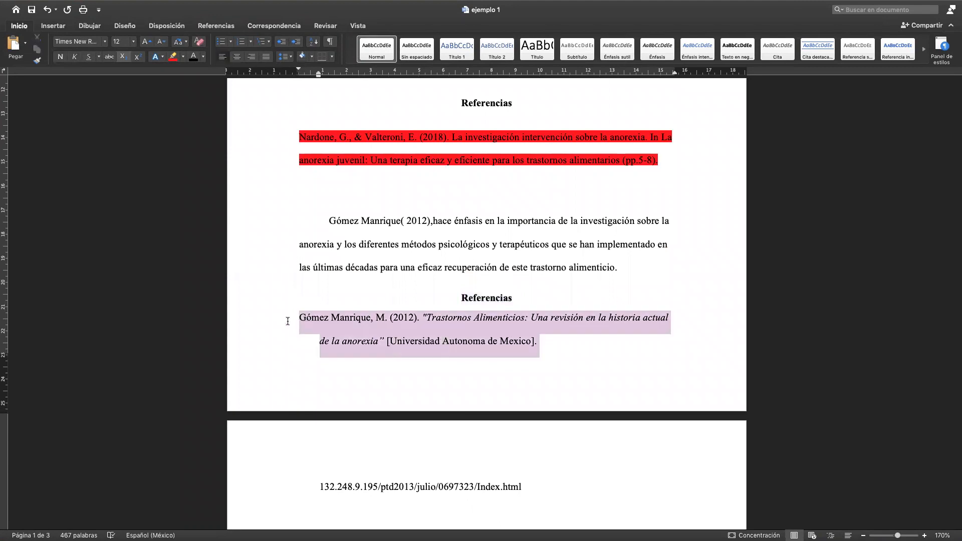
pyautogui.click(173, 57)
# Step: Review the second paragraph's 1999 citation and the passages and references that follow on the first page
pyautogui.scroll(10, 361, 173)
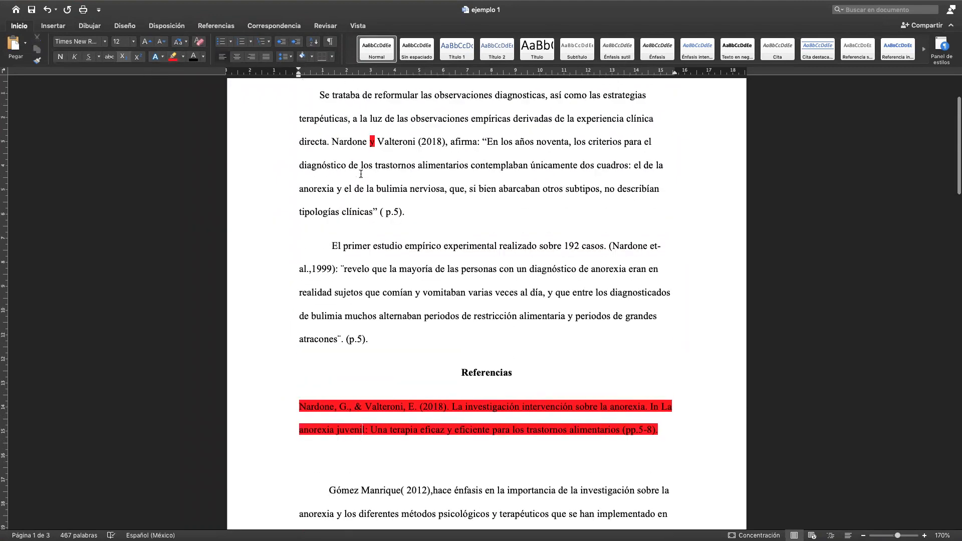
pyautogui.click(470, 265)
pyautogui.scroll(-1, 477, 269)
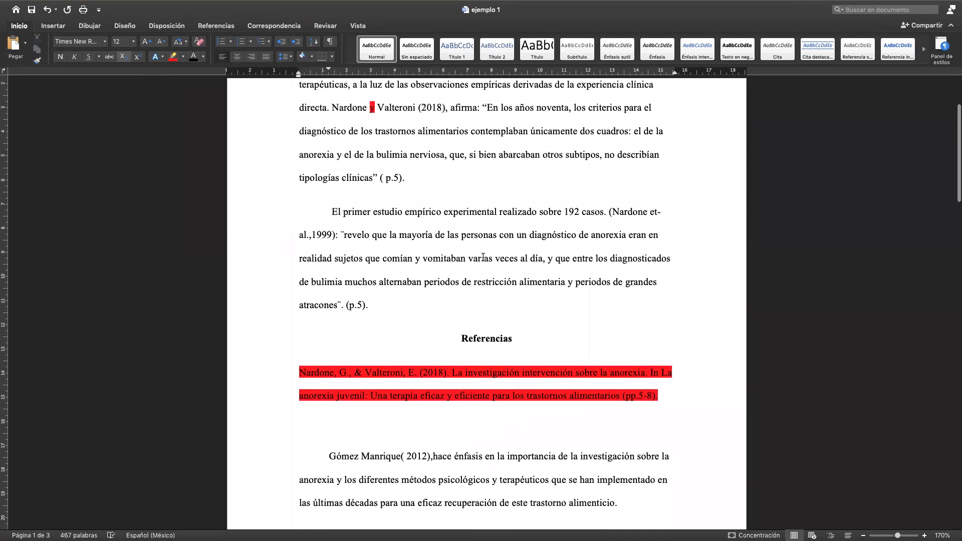
pyautogui.scroll(1, 570, 241)
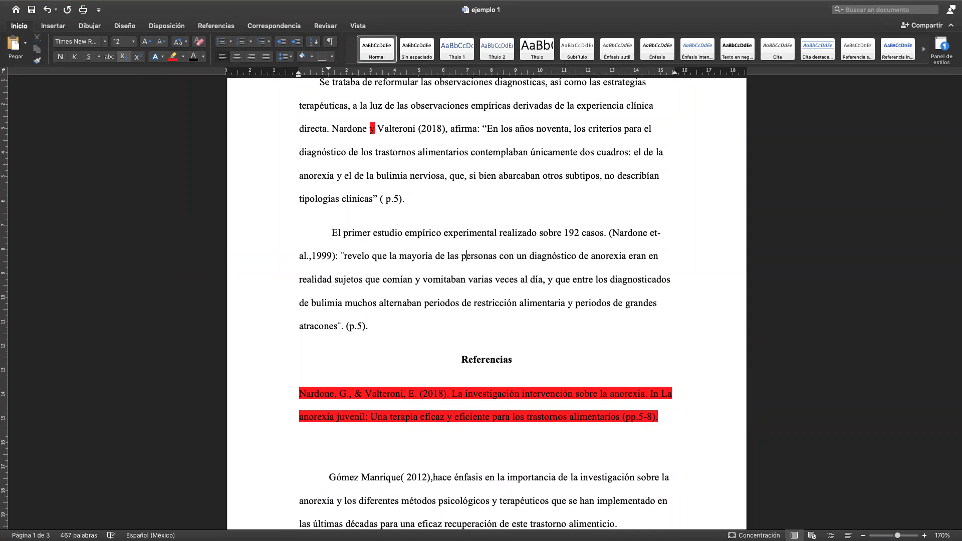
pyautogui.scroll(-10, 377, 307)
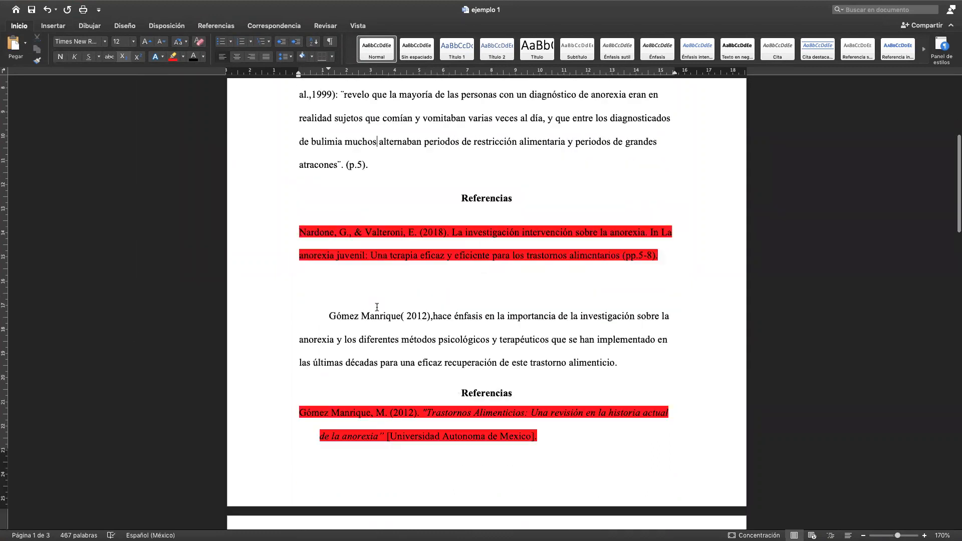
# Step: Count the words in the quotation of the second paragraph, from "revelo" to "atracones"
pyautogui.scroll(-20, 377, 307)
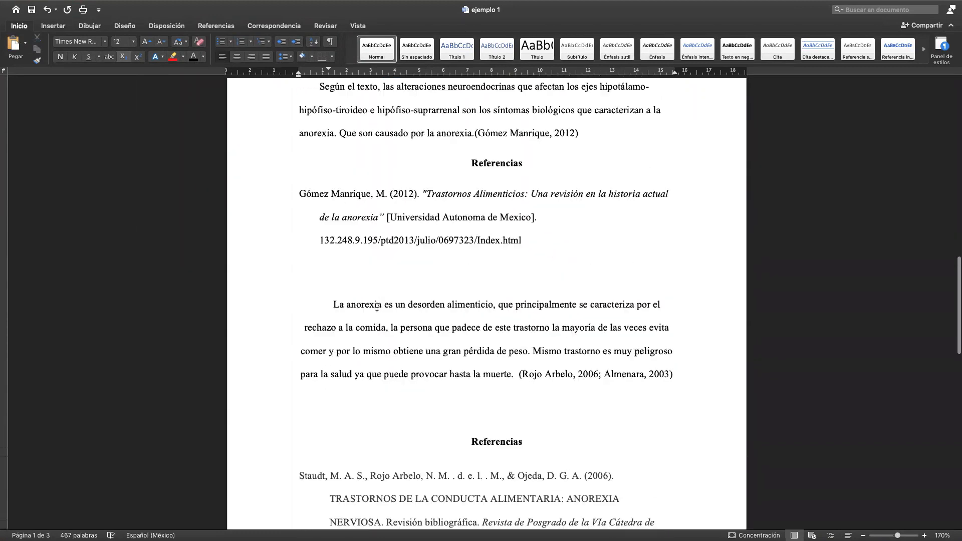
pyautogui.scroll(-18, 377, 307)
pyautogui.scroll(20, 377, 307)
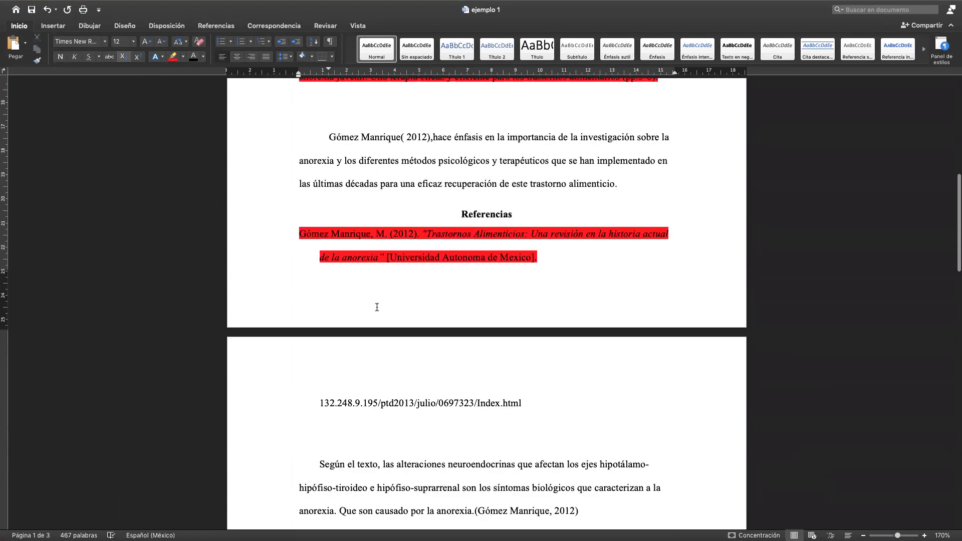
pyautogui.scroll(-2, 377, 307)
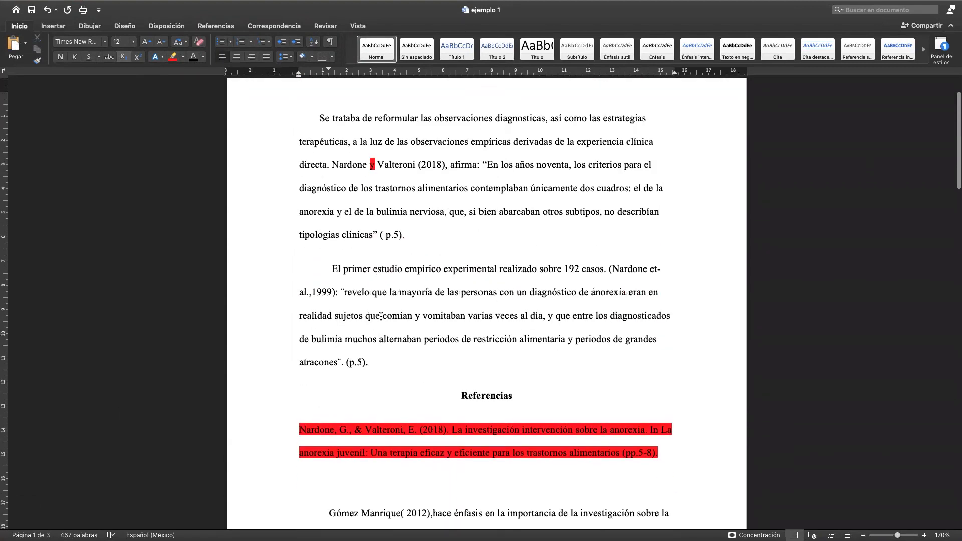
pyautogui.moveTo(345, 294); pyautogui.dragTo(338, 363)
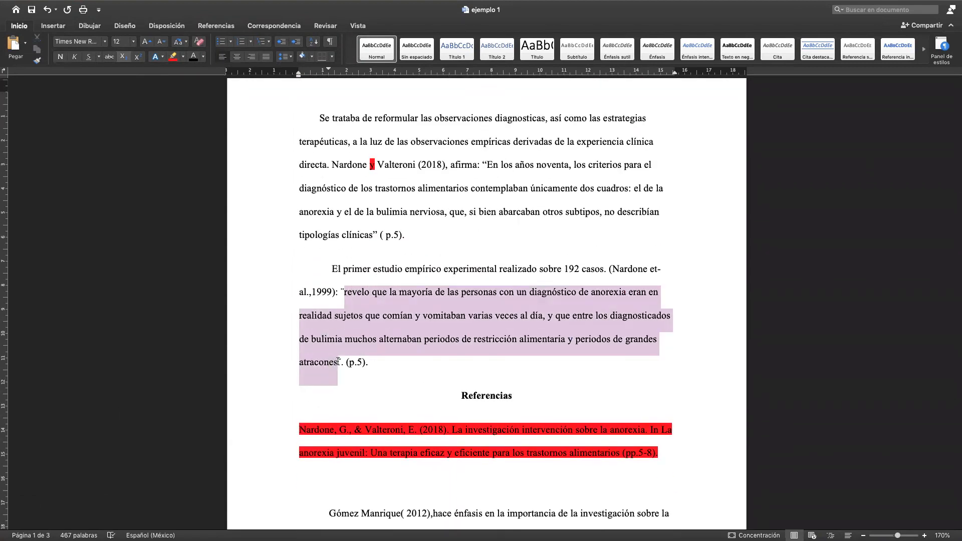
pyautogui.rightClick(405, 333)
pyautogui.moveTo(443, 454)
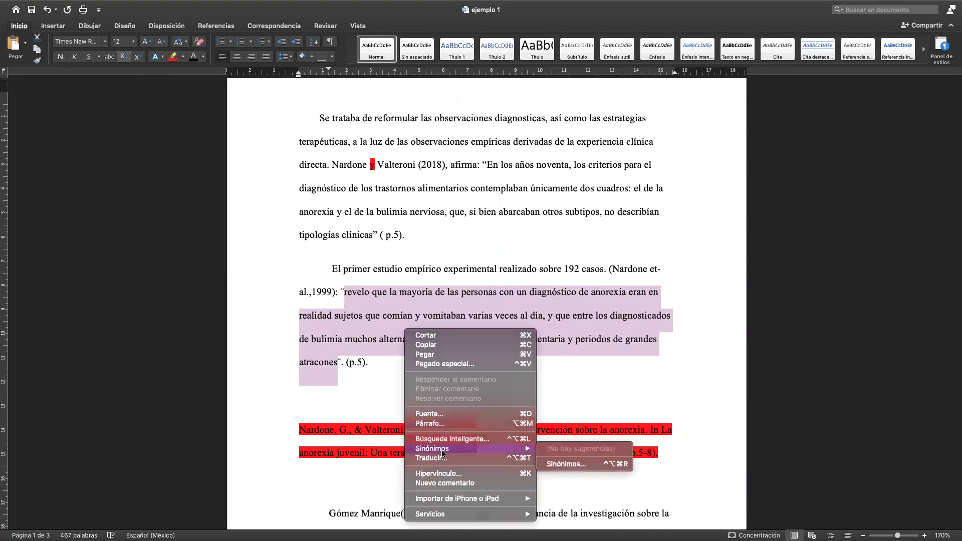
pyautogui.click(114, 516)
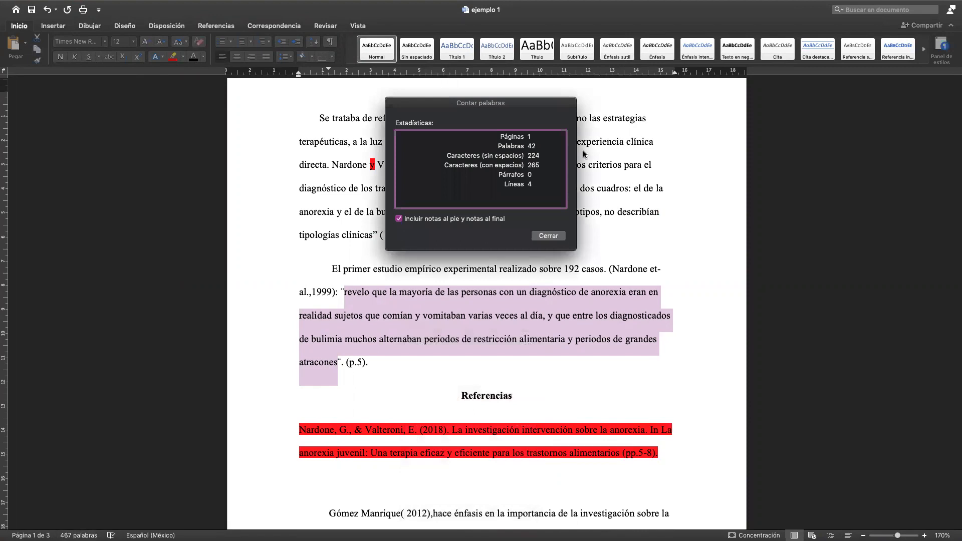
pyautogui.click(553, 236)
# Step: Highlight the second paragraph's 1999 citation in red, leaving out its parentheses
pyautogui.click(401, 289)
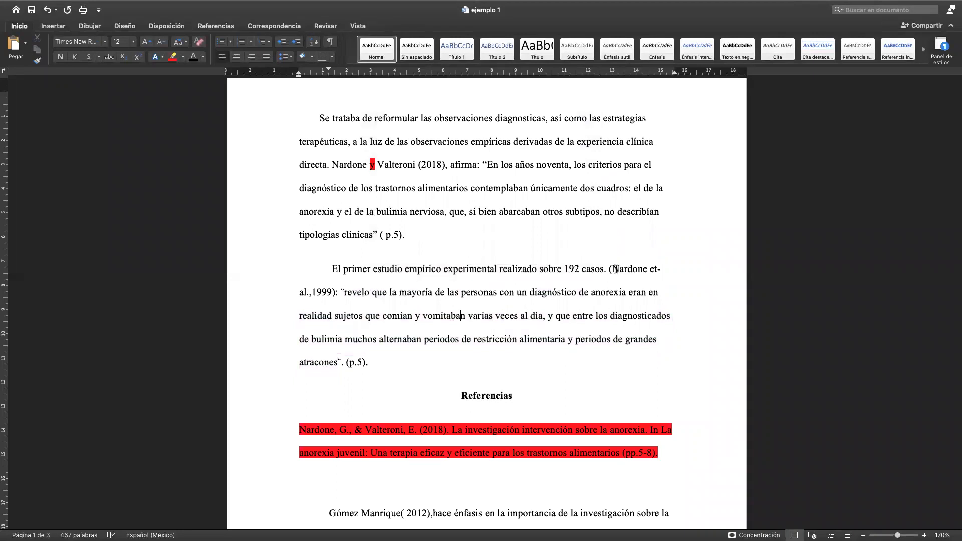
pyautogui.moveTo(613, 269); pyautogui.dragTo(333, 301)
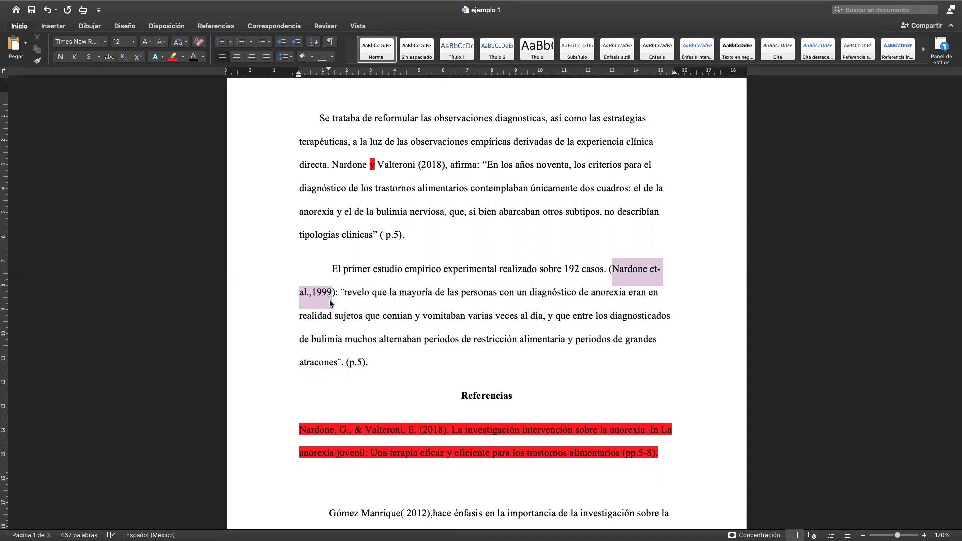
pyautogui.click(172, 57)
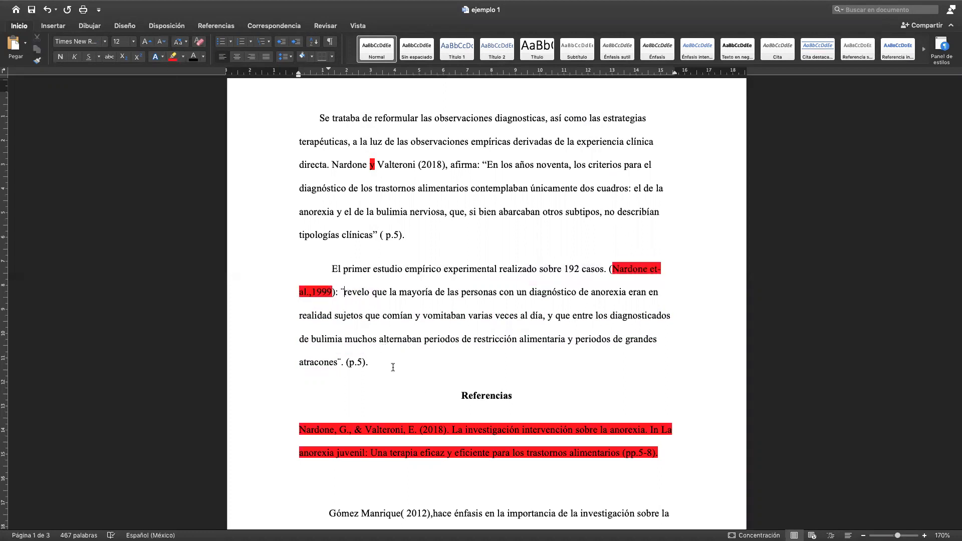
# Step: Turn the second paragraph's quotation into a separate indented block, removing its opening and closing quotation marks
pyautogui.press('BackSpace')
pyautogui.press('Return')
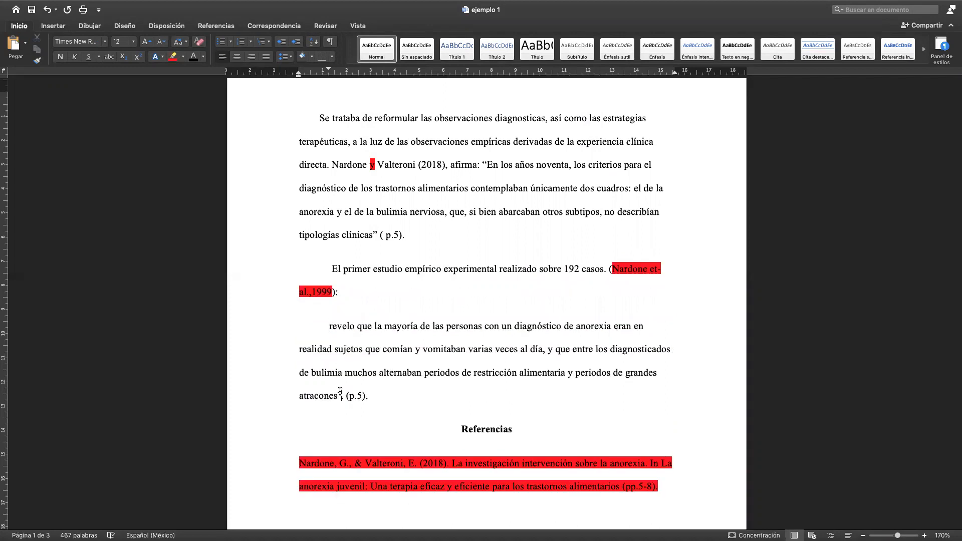
pyautogui.click(339, 391)
pyautogui.press('BackSpace')
pyautogui.click(302, 347)
pyautogui.press('Tab')
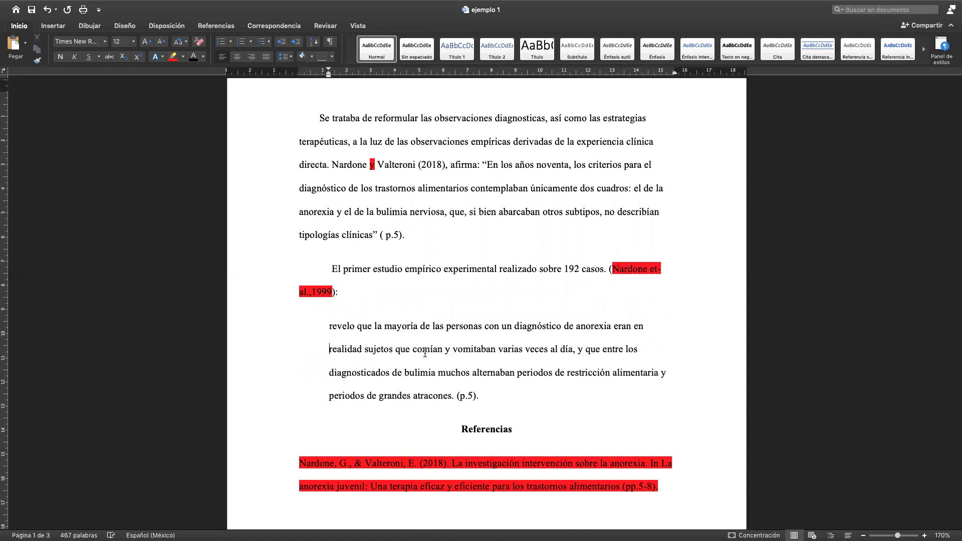
# Step: Delete the first Referencias heading together with its red 2018 bibliography entry
pyautogui.scroll(-2, 429, 349)
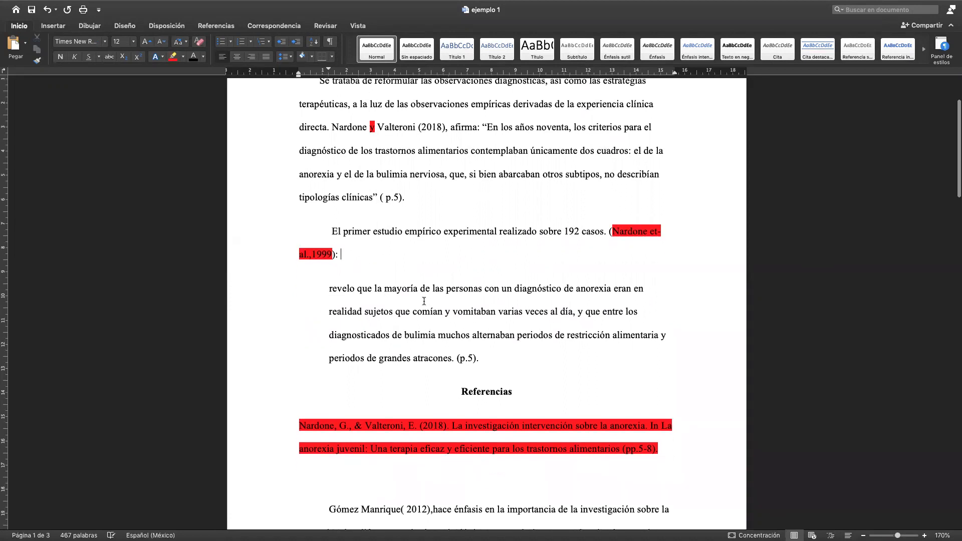
pyautogui.scroll(-4, 422, 344)
pyautogui.scroll(1, 392, 403)
pyautogui.click(458, 291)
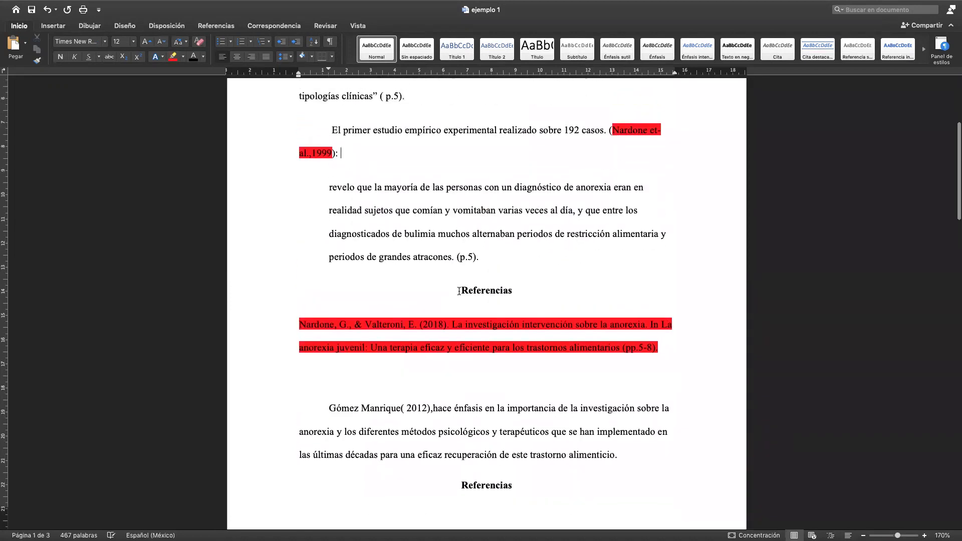
pyautogui.keyDown('shift'); pyautogui.click(652, 360); pyautogui.keyUp('shift')
pyautogui.press('BackSpace')
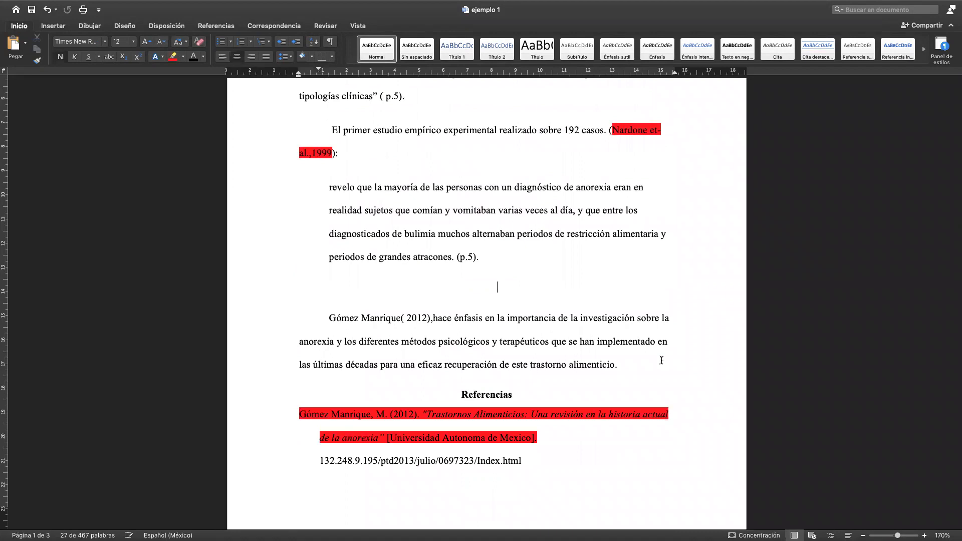
# Step: Review the 1999 citation before the block quotation and the 2018 citation in the first paragraph
pyautogui.scroll(4, 662, 360)
pyautogui.scroll(-6, 661, 360)
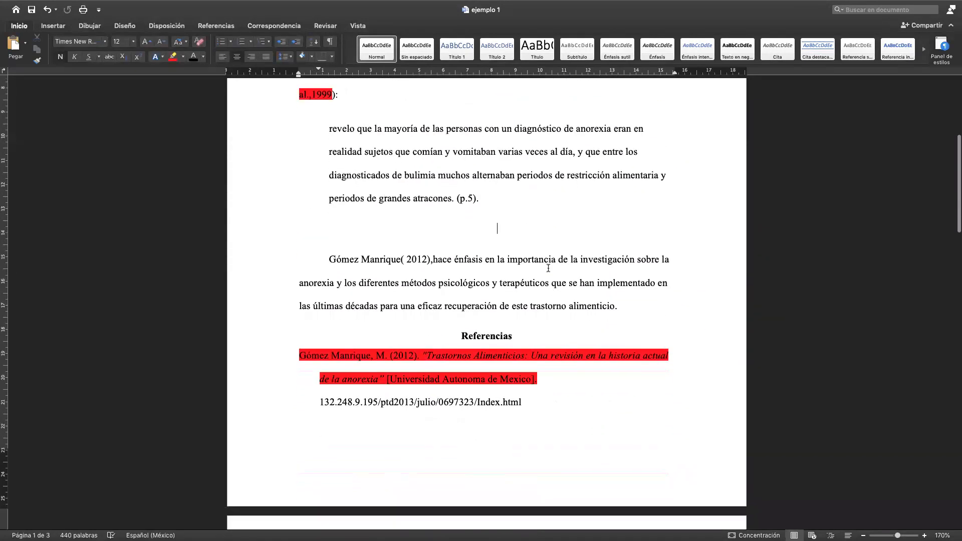
pyautogui.scroll(6, 511, 270)
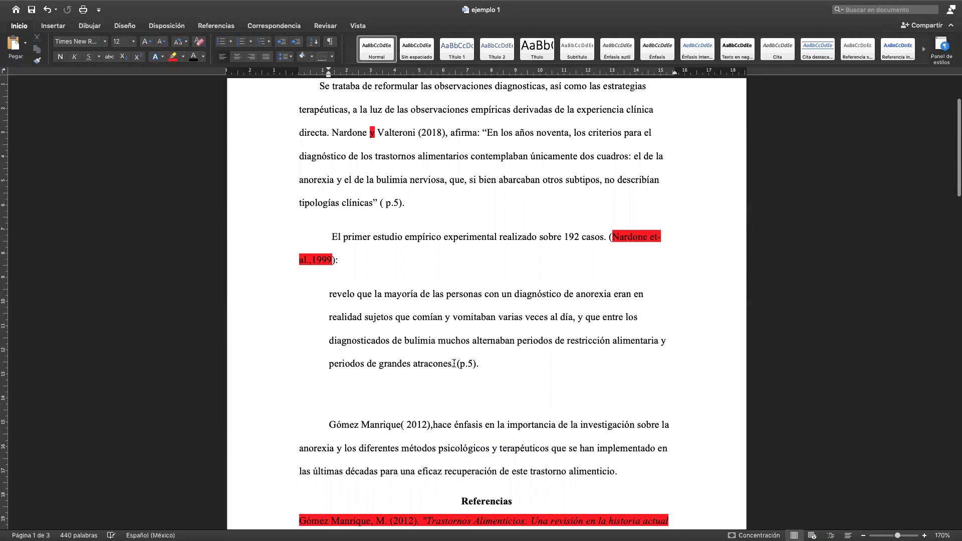
pyautogui.scroll(-1, 362, 229)
pyautogui.click(609, 214)
pyautogui.moveTo(611, 215); pyautogui.dragTo(338, 238)
pyautogui.click(338, 238)
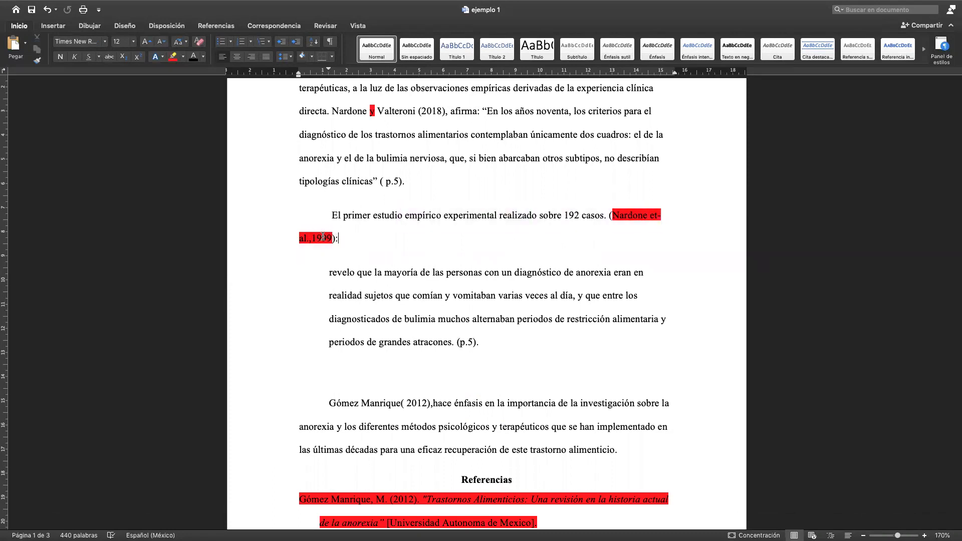
pyautogui.scroll(4, 437, 262)
pyautogui.click(433, 189)
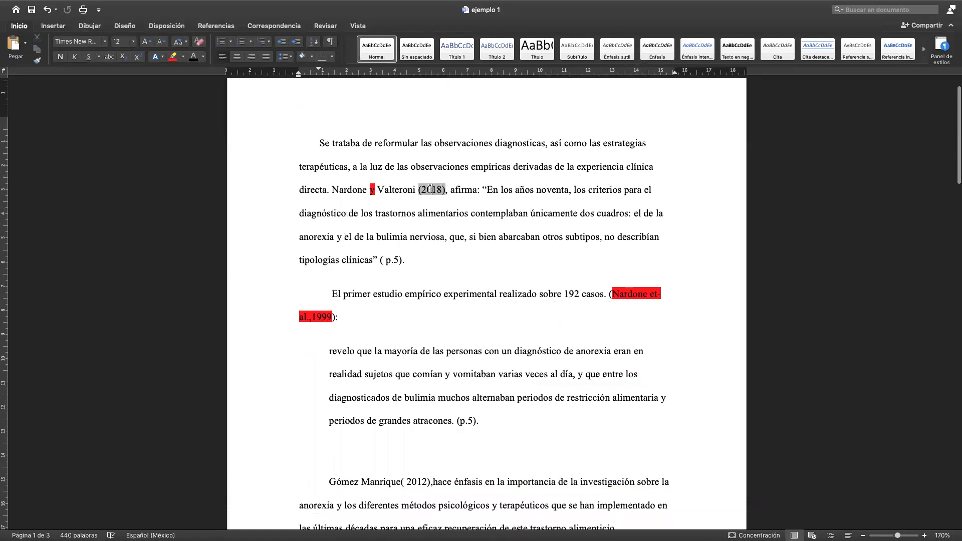
pyautogui.scroll(-3, 511, 263)
pyautogui.click(648, 233)
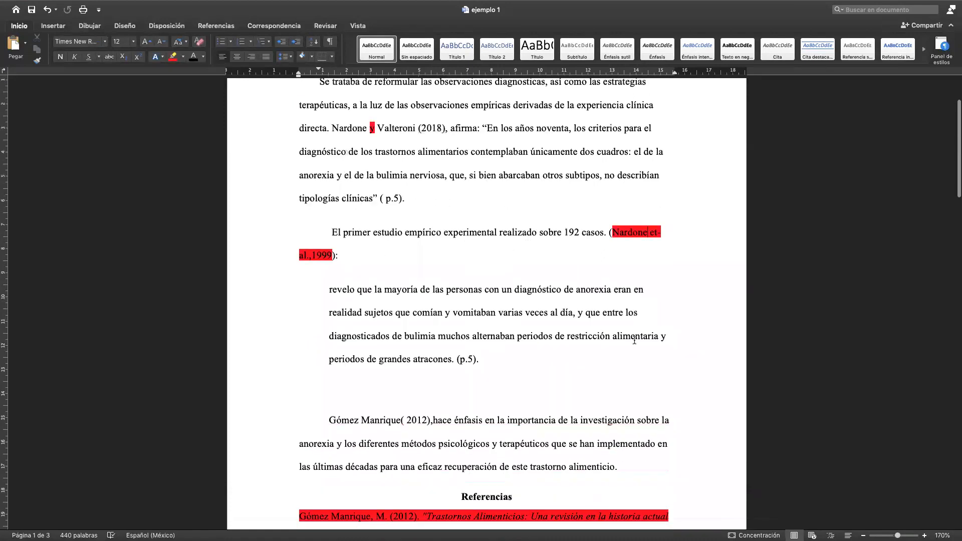
# Step: Correct the spacing of the 2012 citation that opens the paragraph after the block quotation, so it ends in " (2012), "
pyautogui.scroll(-8, 635, 338)
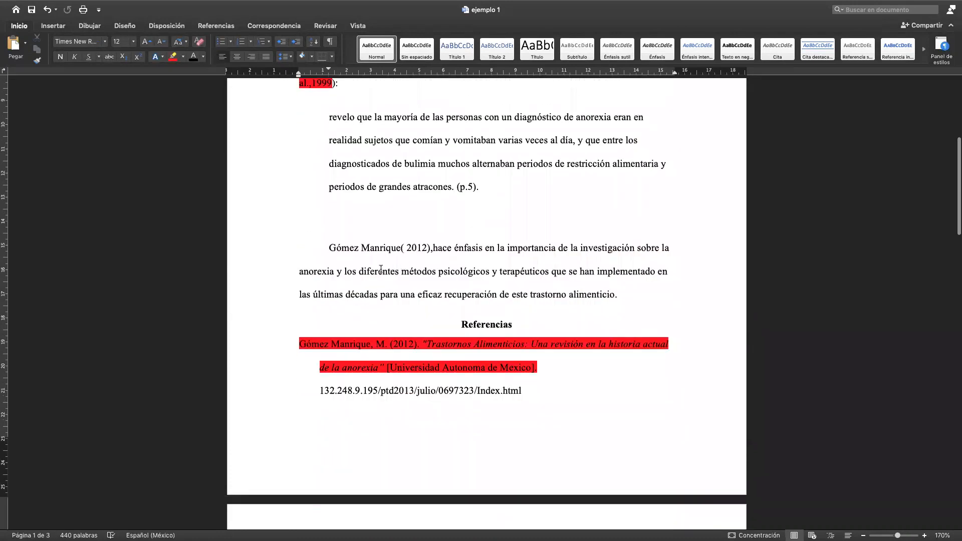
pyautogui.scroll(1, 349, 267)
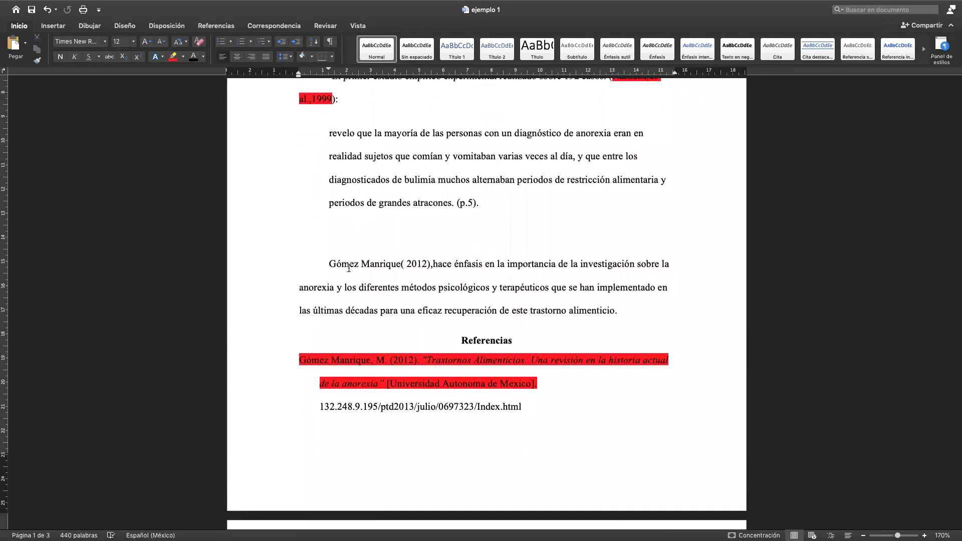
pyautogui.click(490, 295)
pyautogui.click(400, 265)
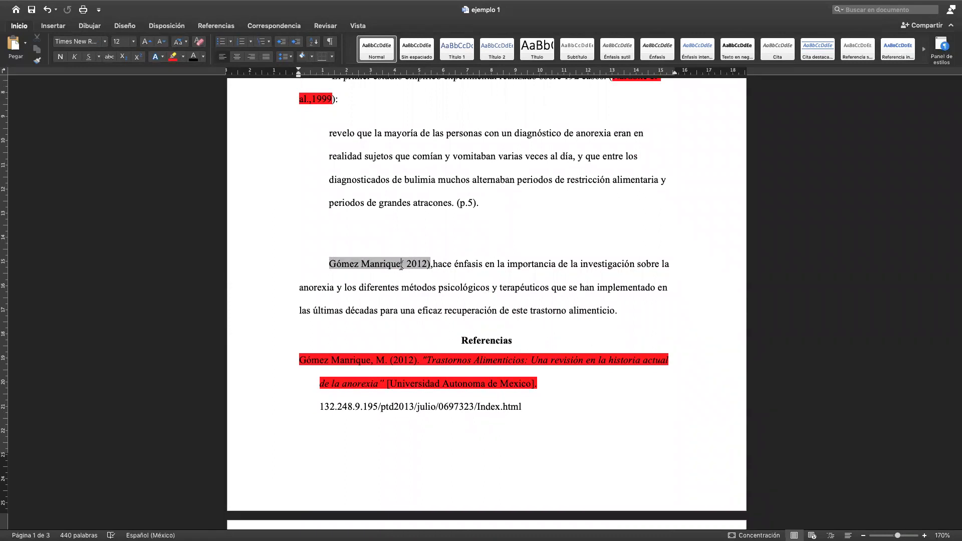
pyautogui.press('BackSpace')
pyautogui.click(435, 264)
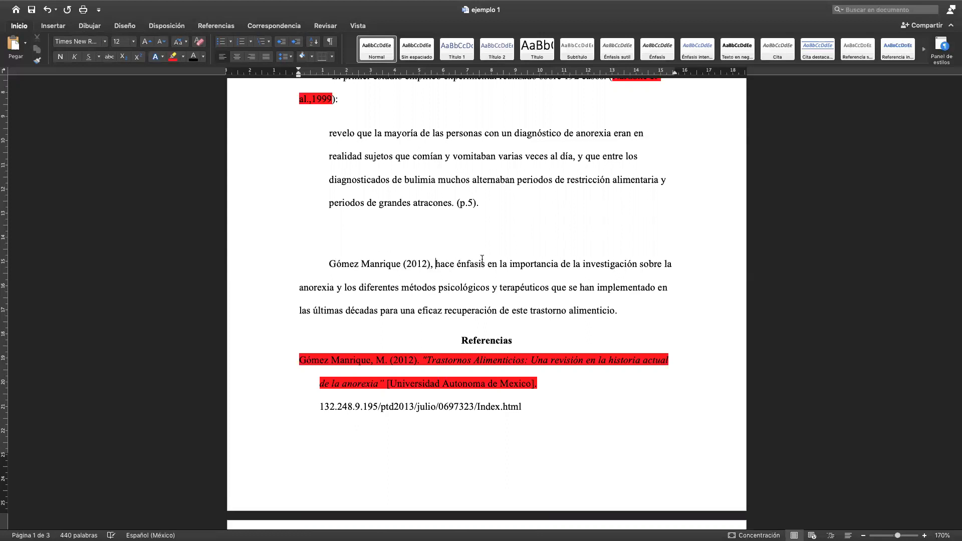
# Step: Delete the next Referencias heading with its 2012 entry and URL, and remove the blank lines above and below the preceding paragraph
pyautogui.moveTo(551, 390); pyautogui.dragTo(437, 361)
pyautogui.click(437, 361)
pyautogui.moveTo(523, 410); pyautogui.dragTo(452, 337)
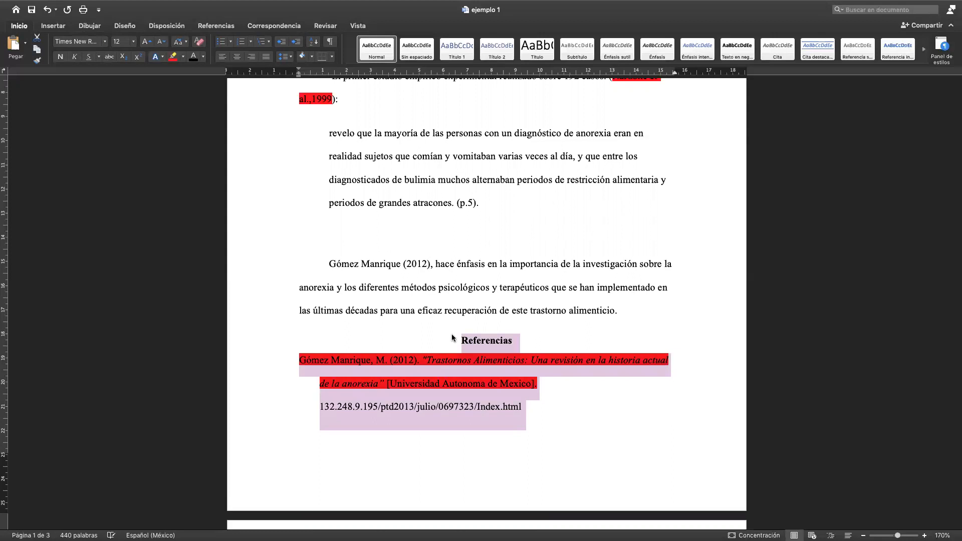
pyautogui.press('BackSpace')
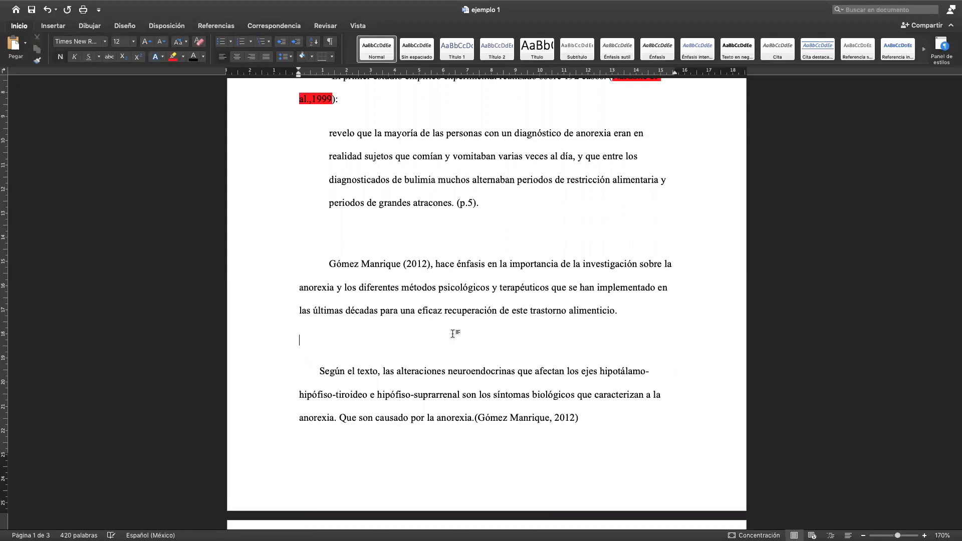
pyautogui.press('BackSpace')
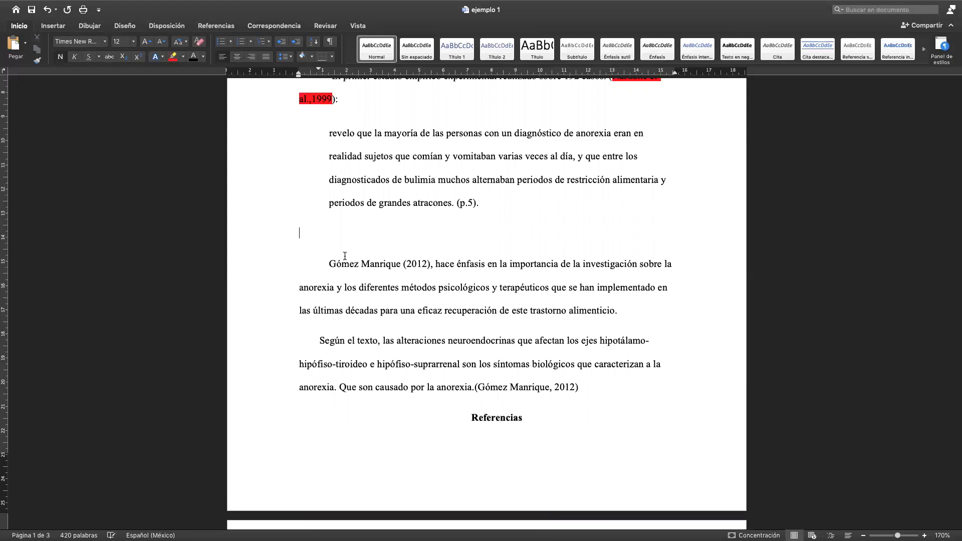
pyautogui.press('BackSpace')
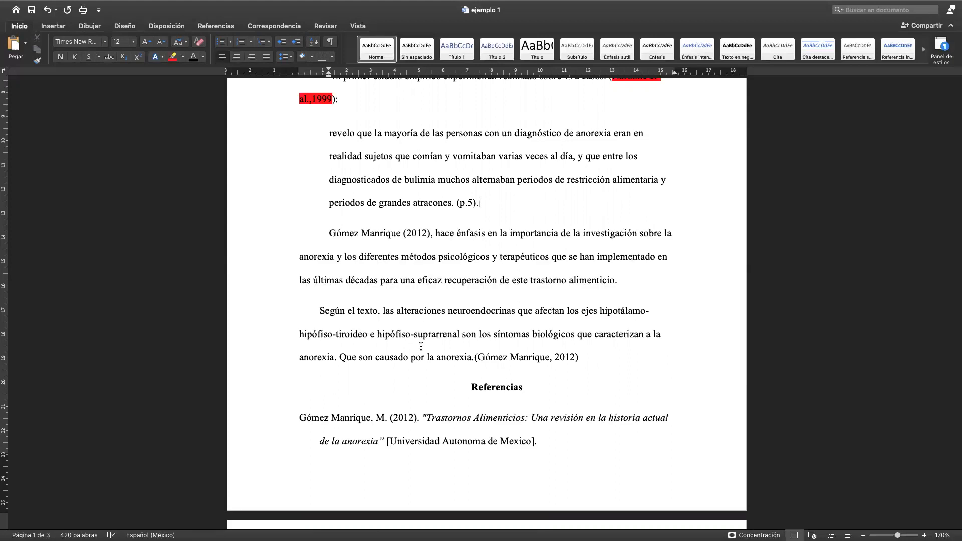
# Step: Examine the parenthetical 2012 citation ending the "Según el texto" paragraph and compare it with the preceding paragraph's citation
pyautogui.scroll(-3, 420, 348)
pyautogui.scroll(-2, 421, 346)
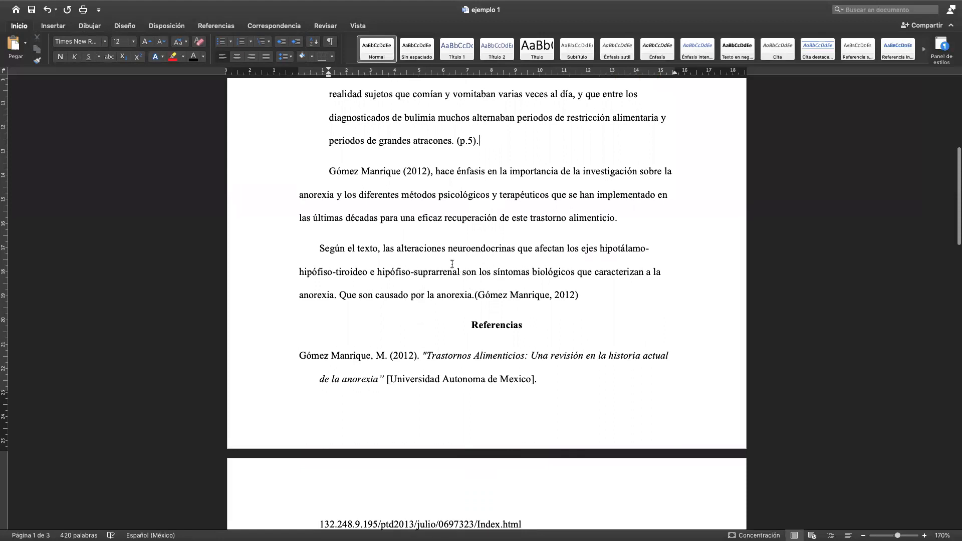
pyautogui.click(499, 297)
pyautogui.click(527, 296)
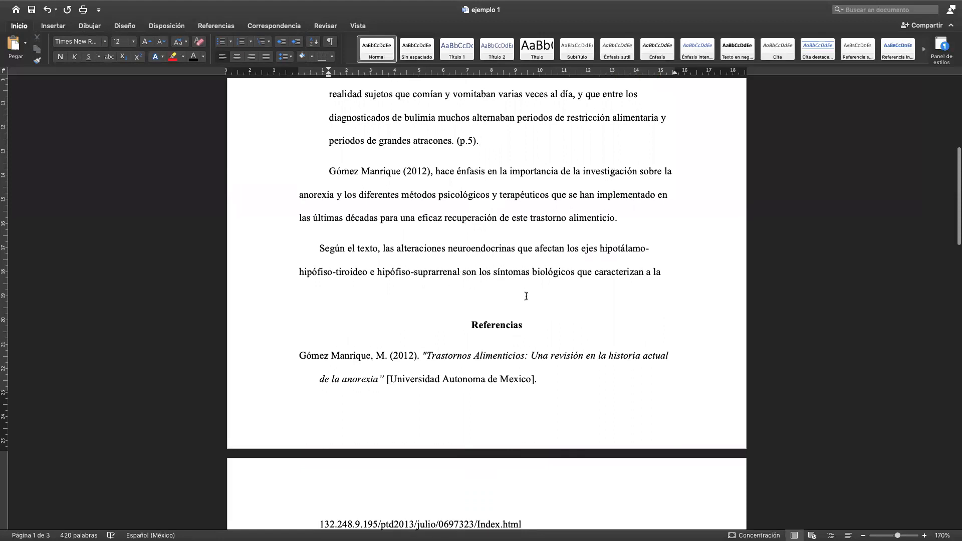
pyautogui.click(544, 303)
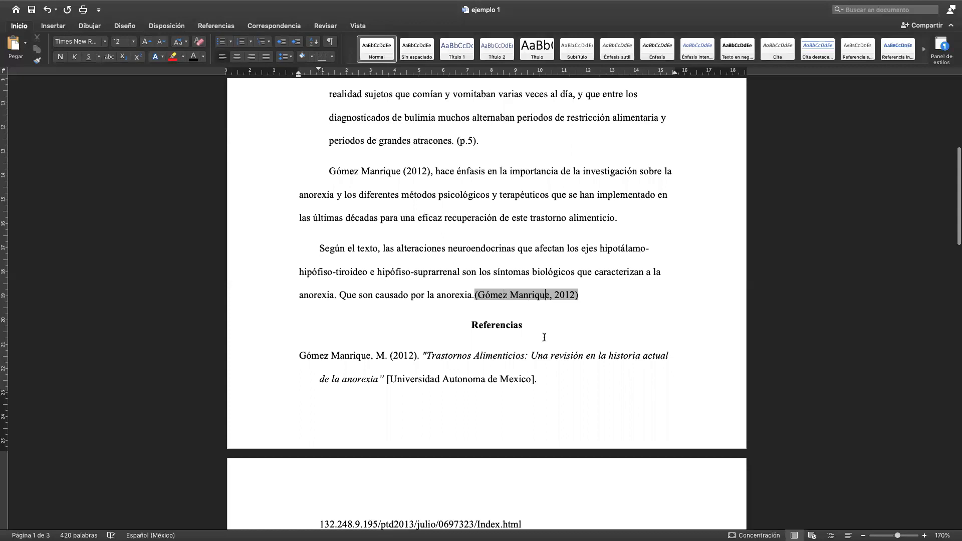
pyautogui.click(389, 172)
pyautogui.click(479, 301)
pyautogui.scroll(3, 530, 297)
pyautogui.scroll(2, 530, 298)
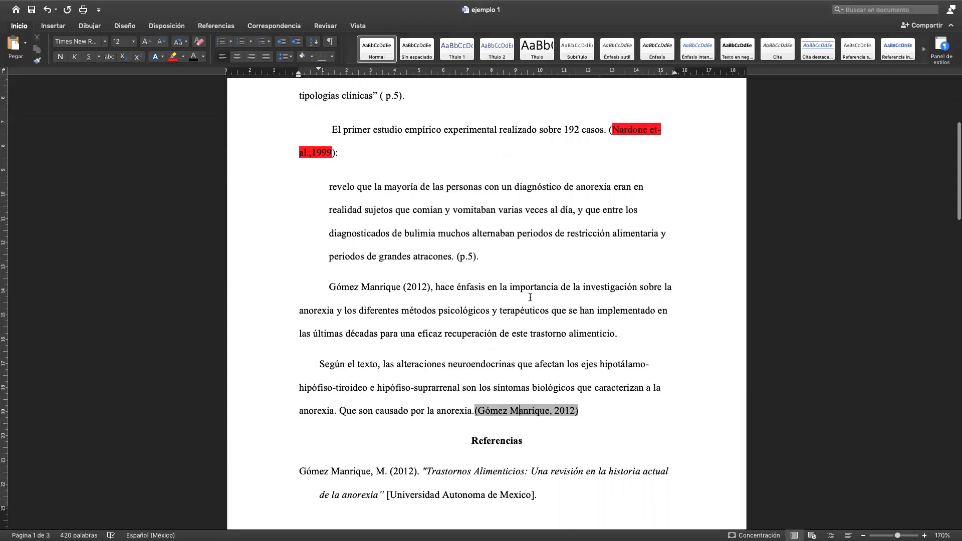
pyautogui.scroll(-3, 530, 298)
pyautogui.scroll(-4, 530, 298)
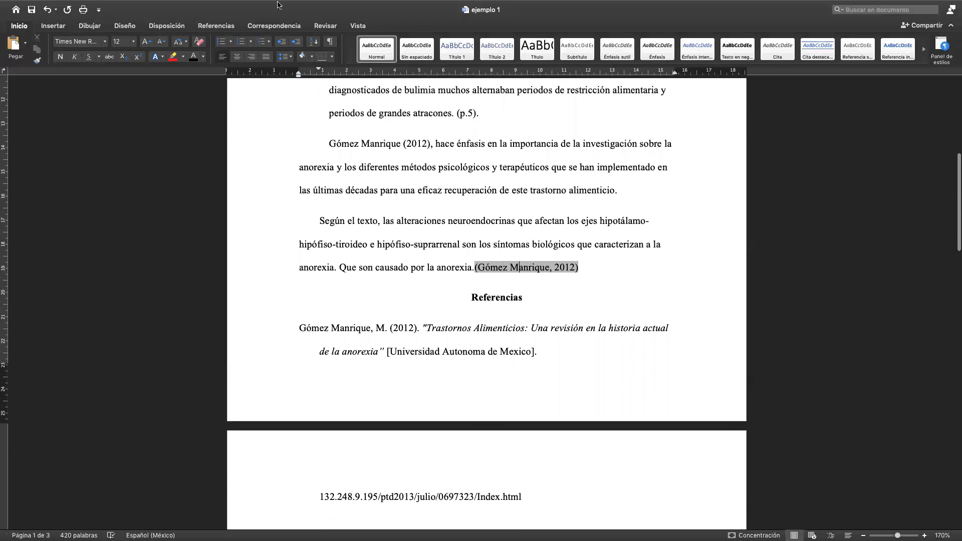
# Step: Switch to Mendeley Desktop and expand its window to full screen
pyautogui.moveTo(124, 2)
pyautogui.click(30, 24)
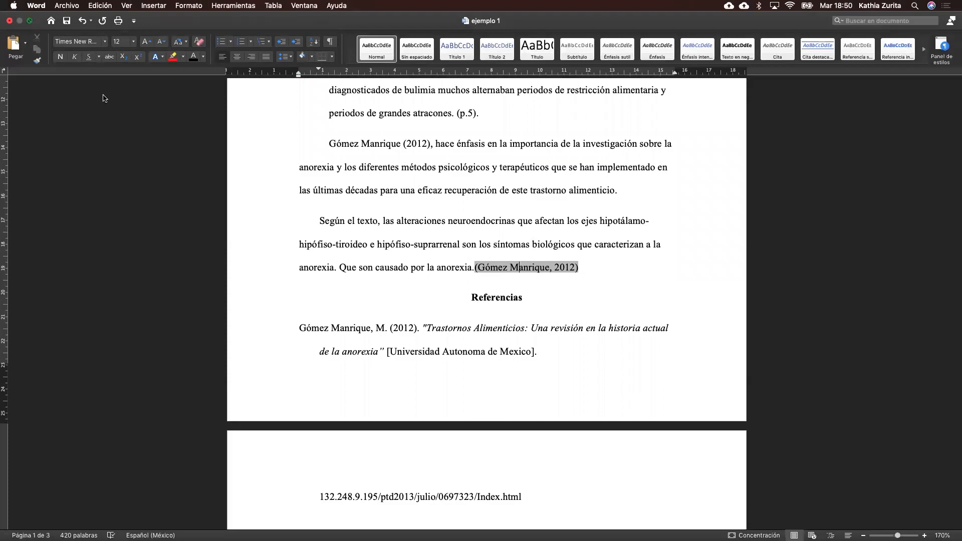
pyautogui.click(665, 117)
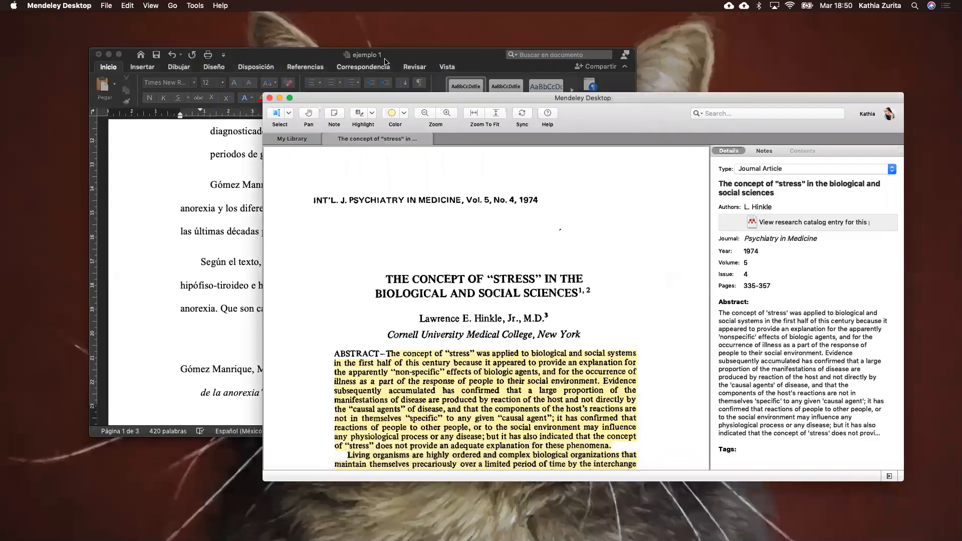
pyautogui.click(290, 96)
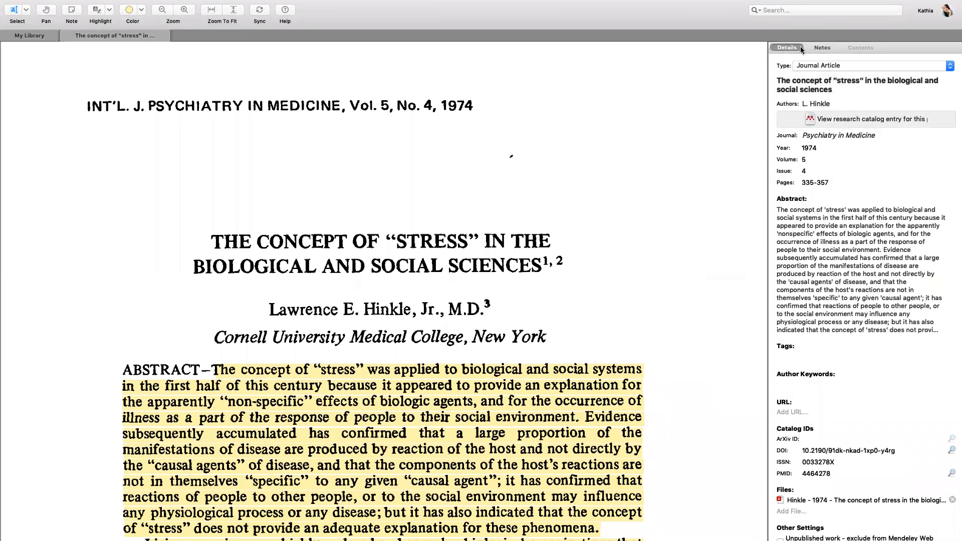
# Step: Widen the document details pane to about half the window and look over the first page of the stress article
pyautogui.moveTo(768, 92); pyautogui.dragTo(487, 149)
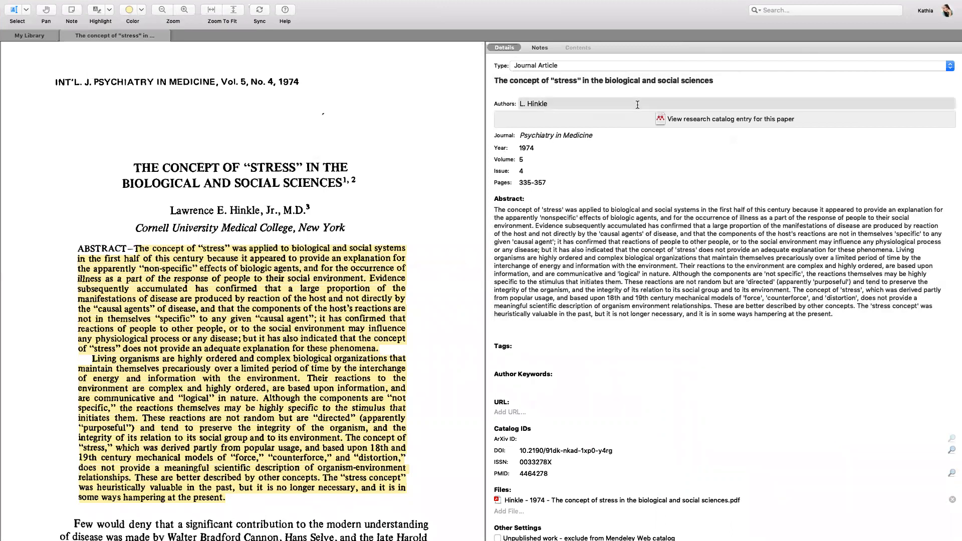
pyautogui.moveTo(352, 317)
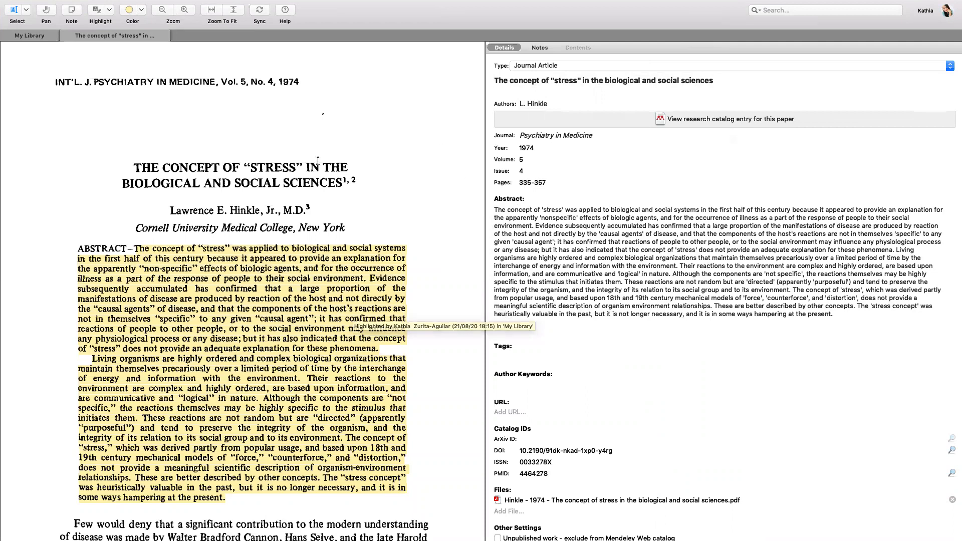
pyautogui.scroll(-10, 318, 161)
pyautogui.scroll(10, 318, 161)
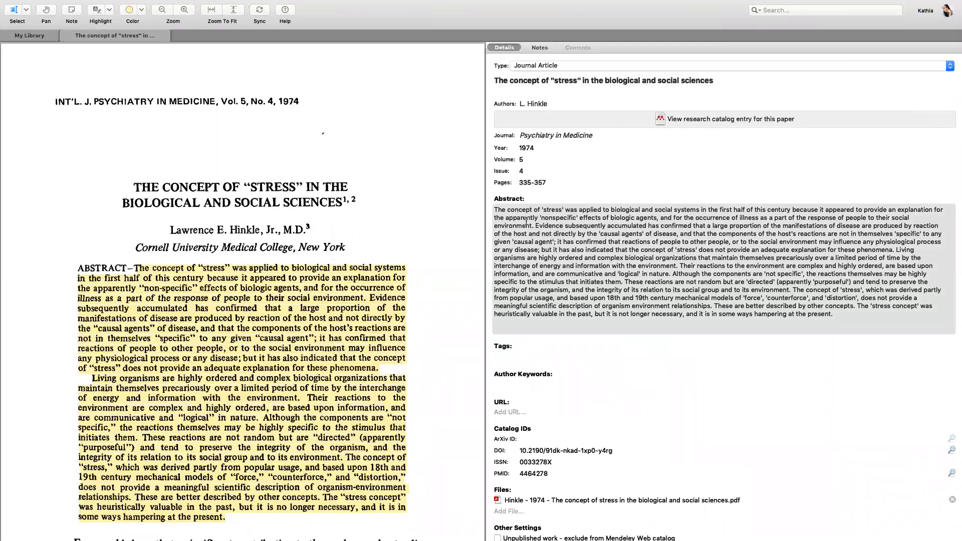
# Step: Add a hyphenated second surname to the author's last name in the stress article's details
pyautogui.click(546, 104)
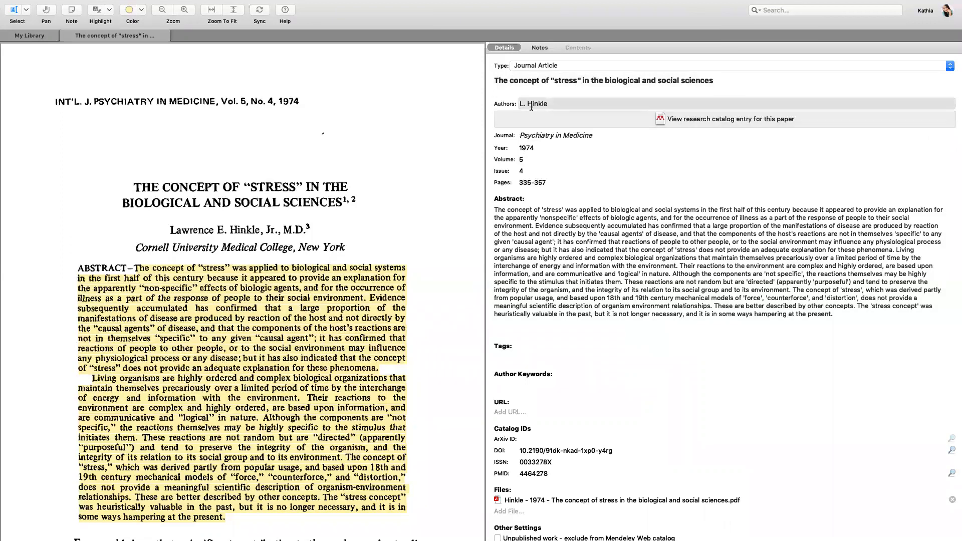
pyautogui.click(544, 104)
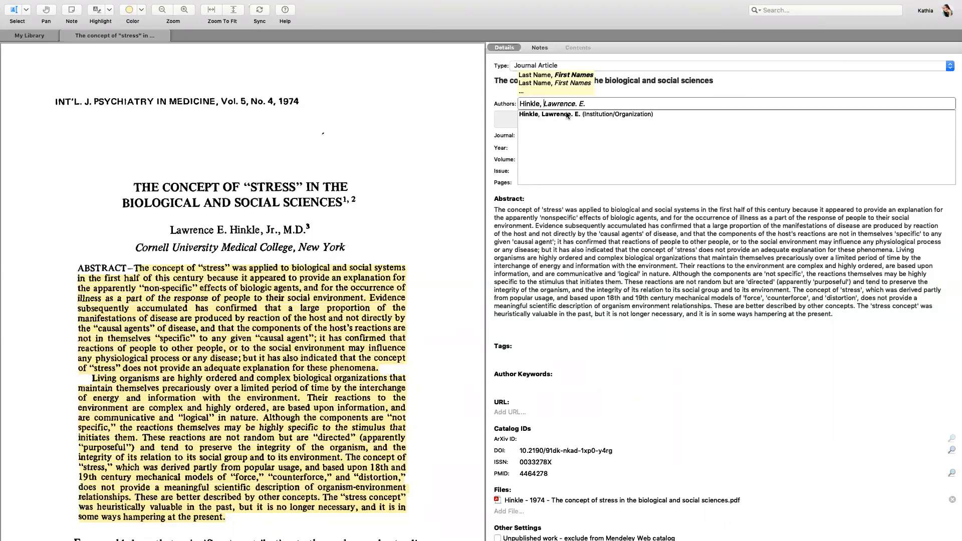
pyautogui.press('Left')
pyautogui.write('-')
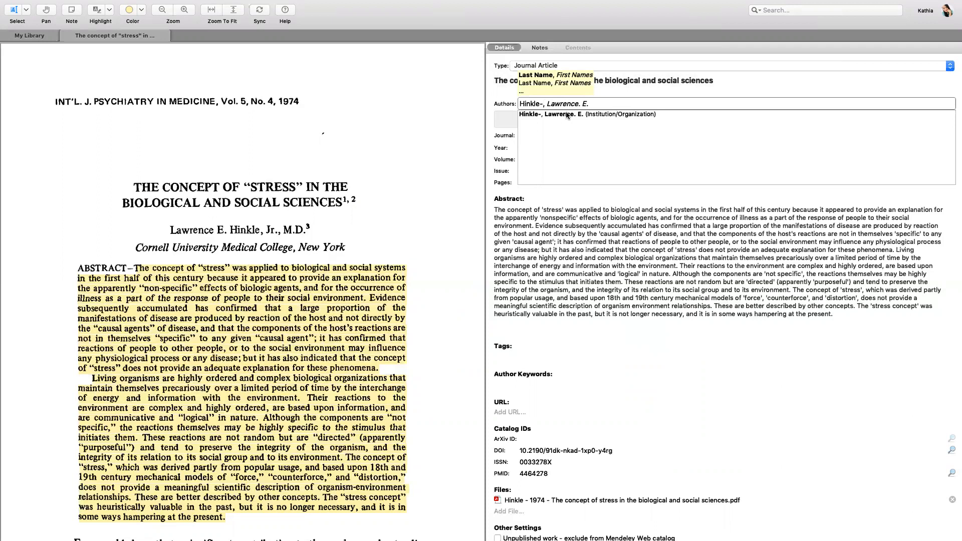
pyautogui.write('Hernandez')
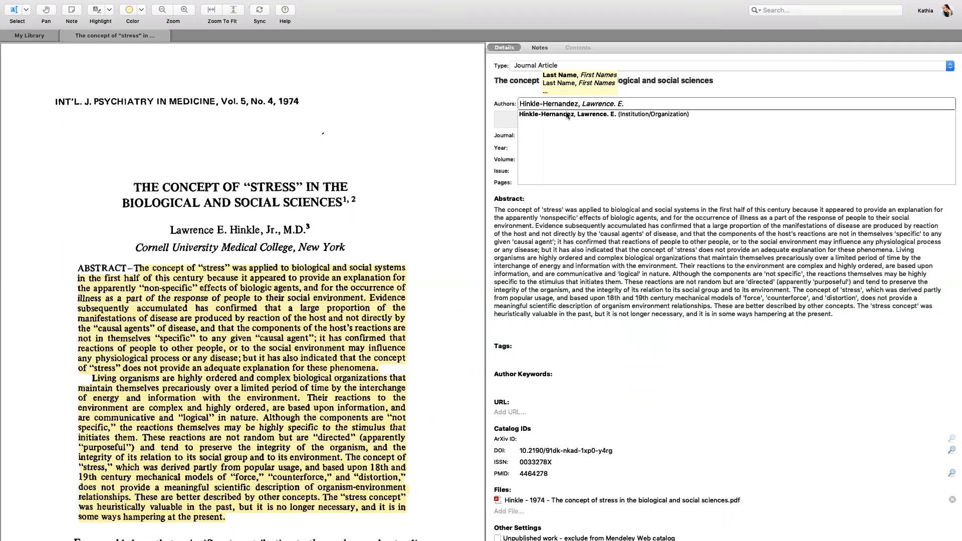
# Step: Remove the hyphen and second surname from the author's last name and leave the author field
pyautogui.press('BackSpace')
pyautogui.press('BackSpace')
pyautogui.press('BackSpace')
pyautogui.press('BackSpace')
pyautogui.press('BackSpace')
pyautogui.press('BackSpace')
pyautogui.press('BackSpace')
pyautogui.press('BackSpace')
pyautogui.press('BackSpace')
pyautogui.press('BackSpace')
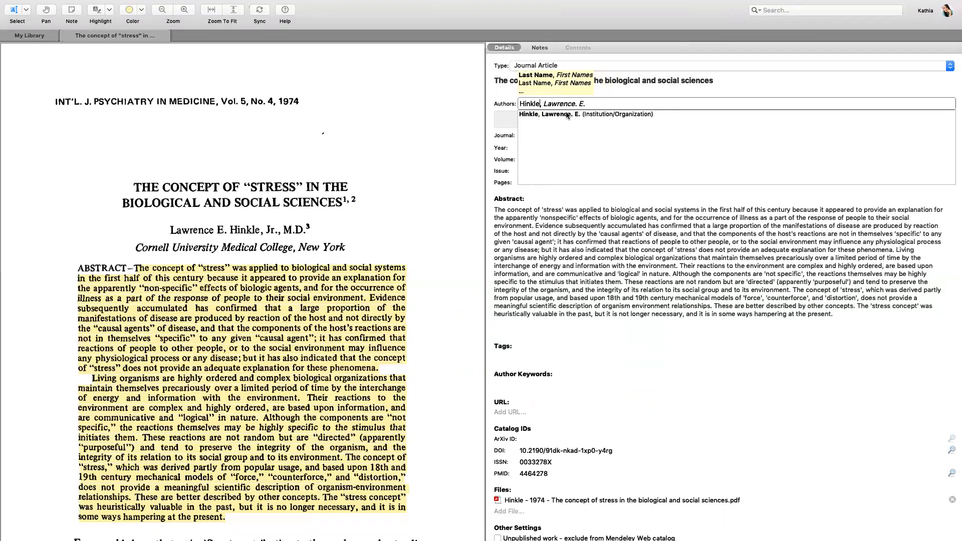
pyautogui.click(367, 123)
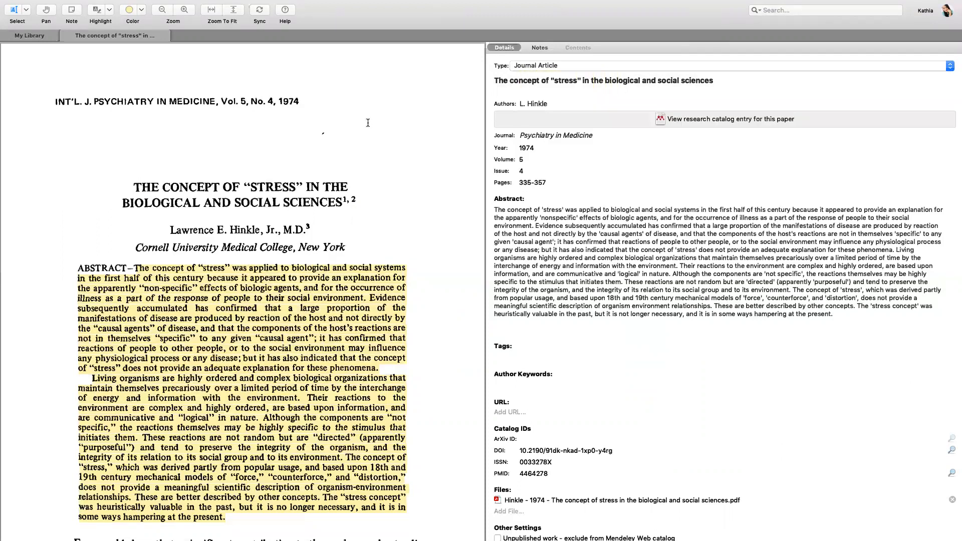
# Step: Return to the full library and search all documents for the surname of an author with a hyphenated last name
pyautogui.click(27, 37)
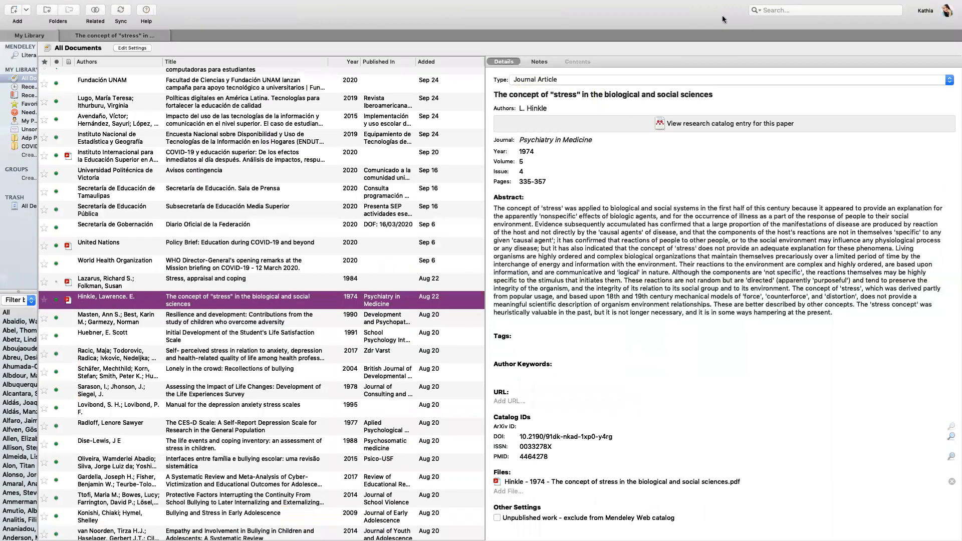
pyautogui.click(771, 10)
pyautogui.write('higalg')
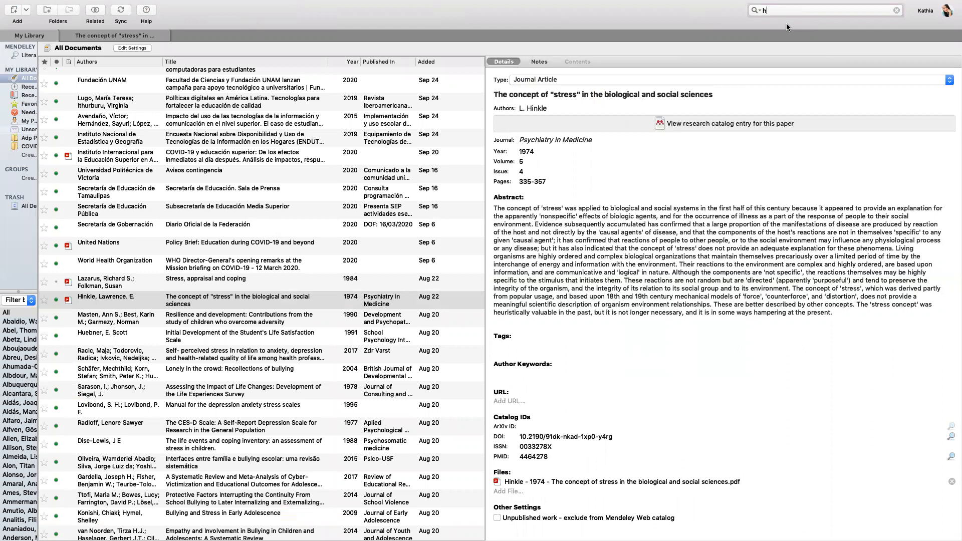
pyautogui.press('BackSpace')
pyautogui.press('BackSpace')
pyautogui.press('BackSpace')
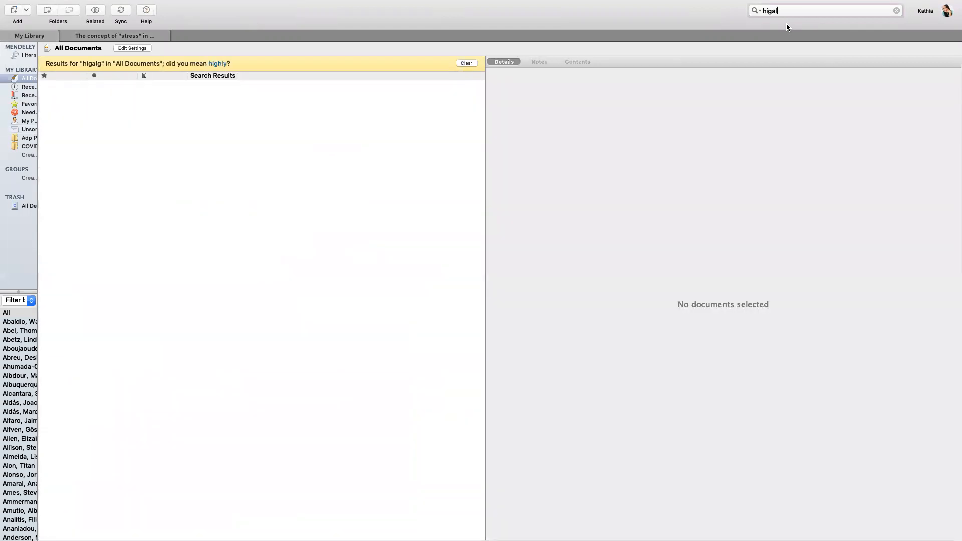
pyautogui.press('BackSpace')
pyautogui.write('dalgo')
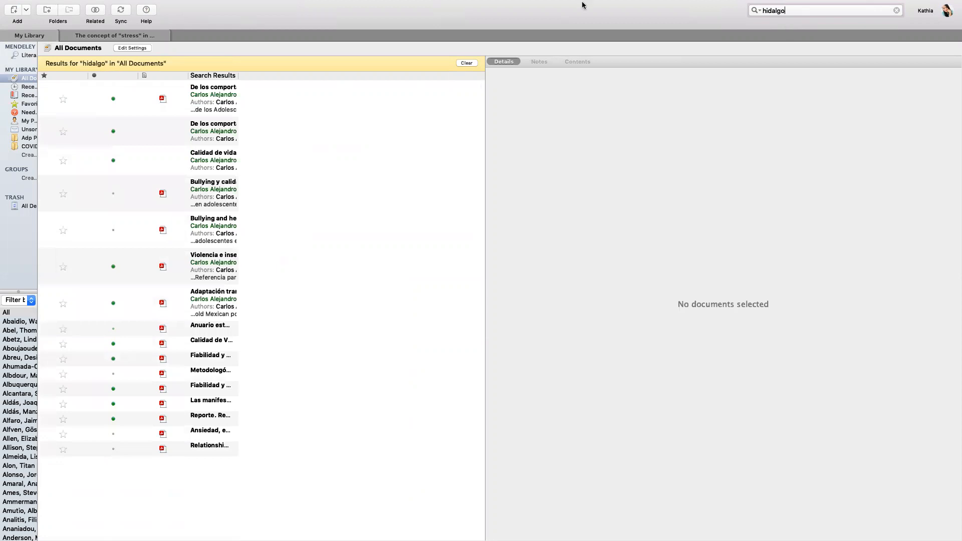
# Step: Open the 2008 book "De los comportamientos de riesgo a la calidad de vida de los adolescentes" and inspect how its author's name is entered
pyautogui.click(228, 98)
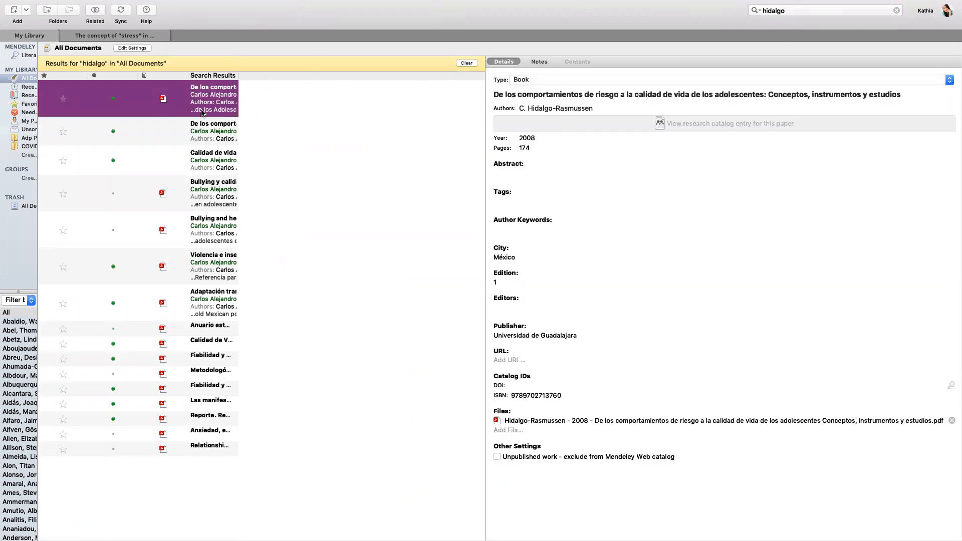
pyautogui.doubleClick(202, 113)
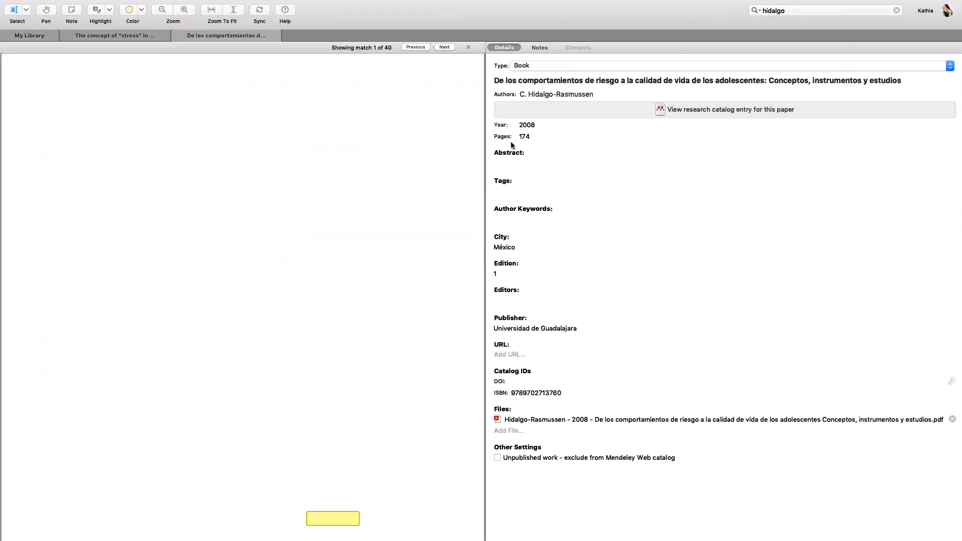
pyautogui.click(550, 96)
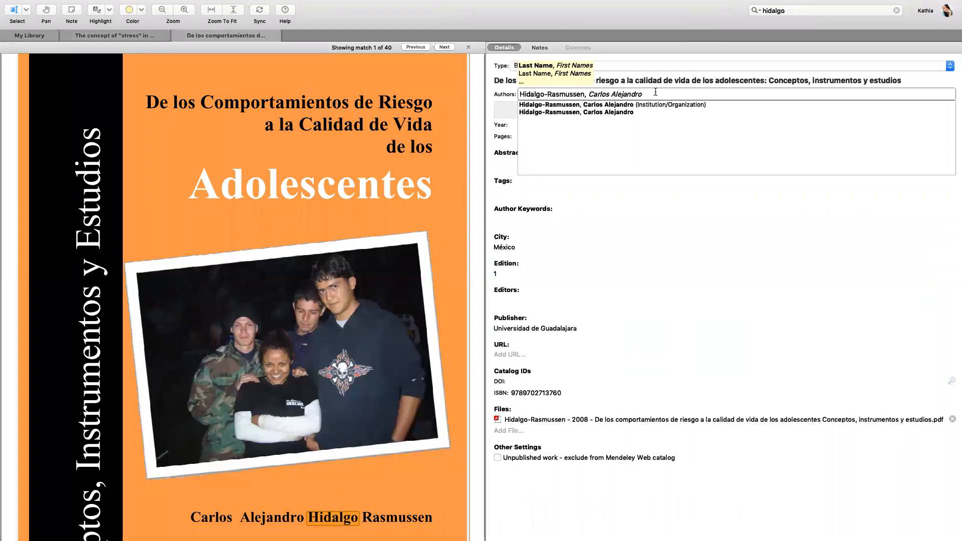
pyautogui.moveTo(653, 93); pyautogui.dragTo(616, 93)
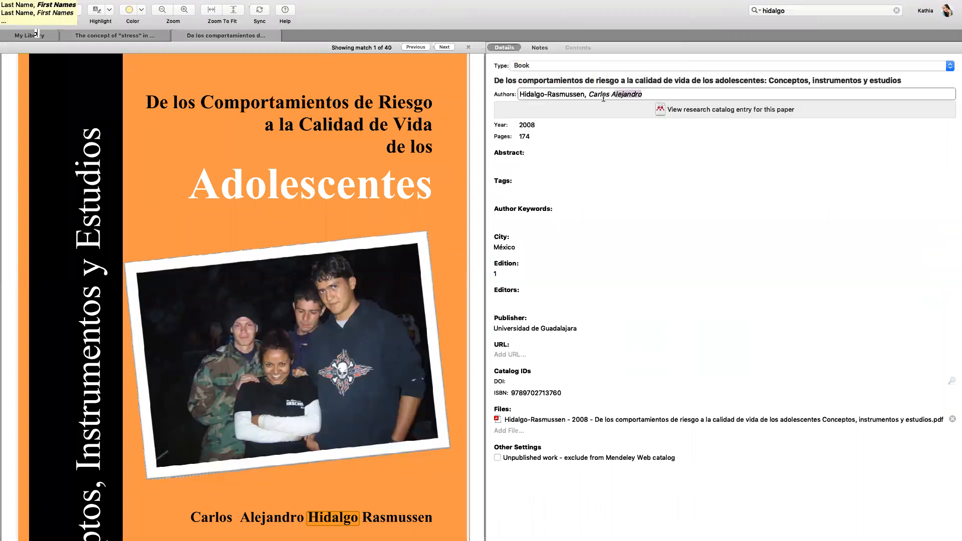
pyautogui.scroll(-15, 403, 139)
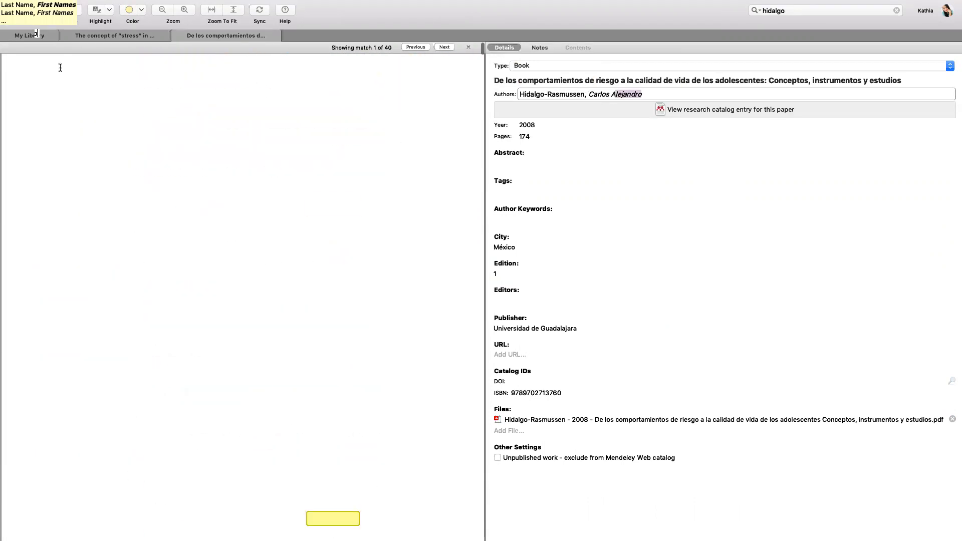
# Step: Return to the search results and open the 2015 article "Bullying y calidad de vida relacionada con la salud en adolescentes escolares chilenos"
pyautogui.click(96, 39)
pyautogui.click(44, 37)
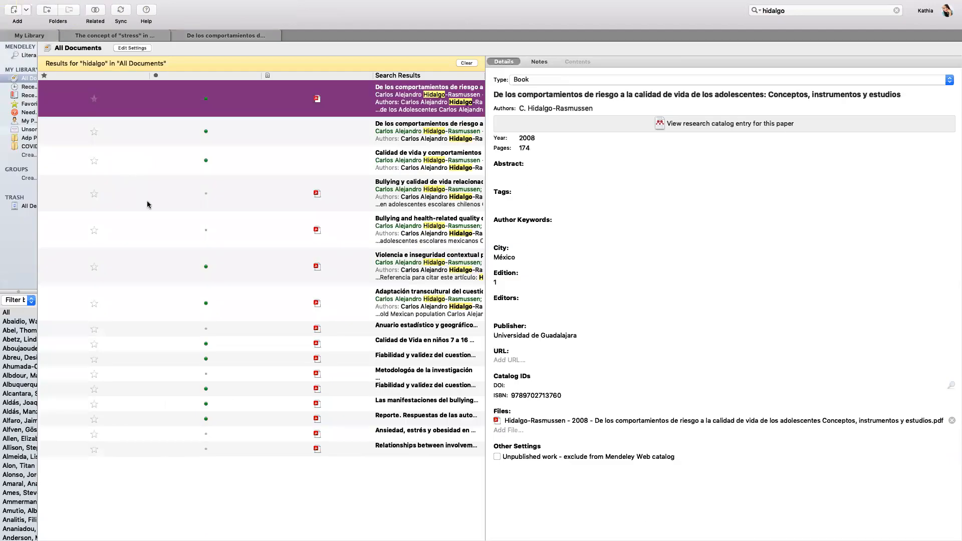
pyautogui.click(410, 197)
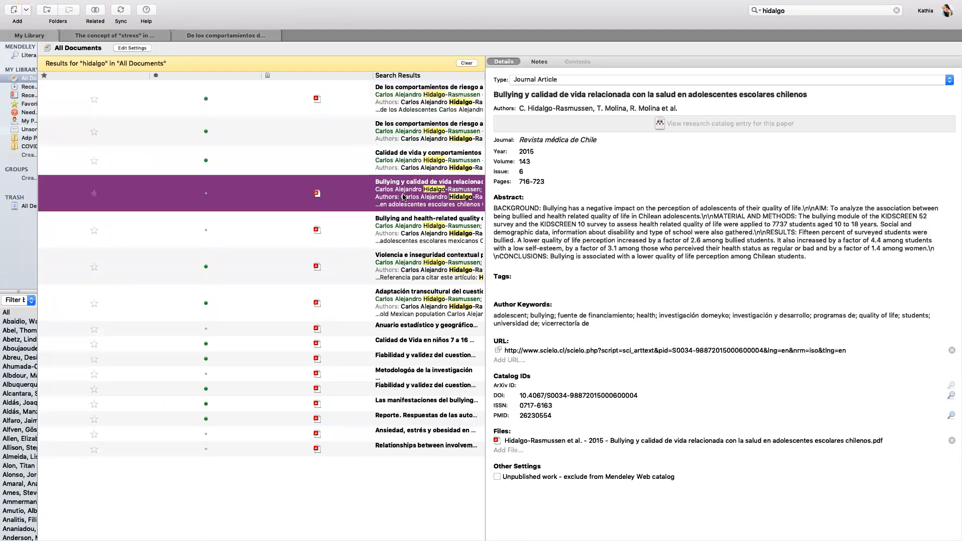
pyautogui.doubleClick(410, 194)
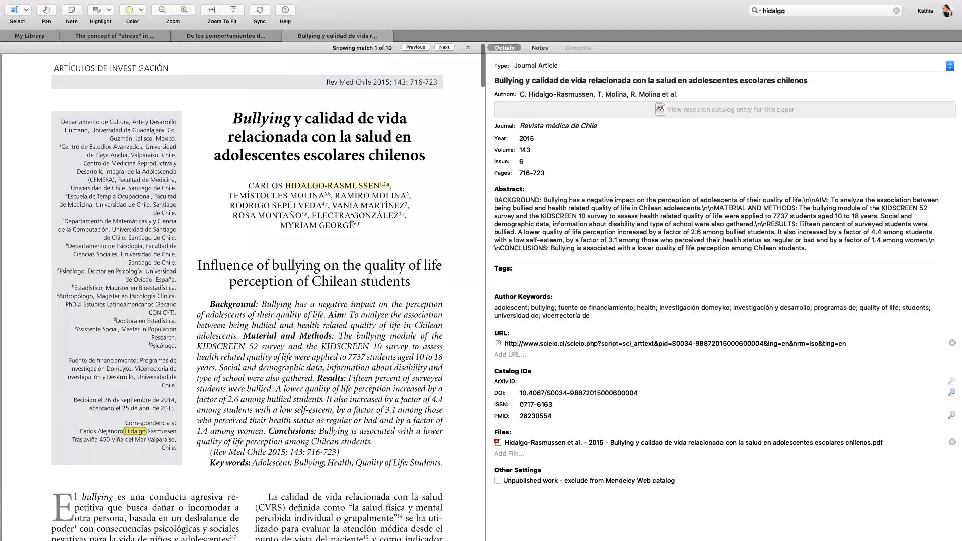
# Step: Examine how the authors' surnames are written under the 2015 bullying article's title, comparing the hyphenated first author with the second author
pyautogui.moveTo(284, 187); pyautogui.dragTo(381, 186)
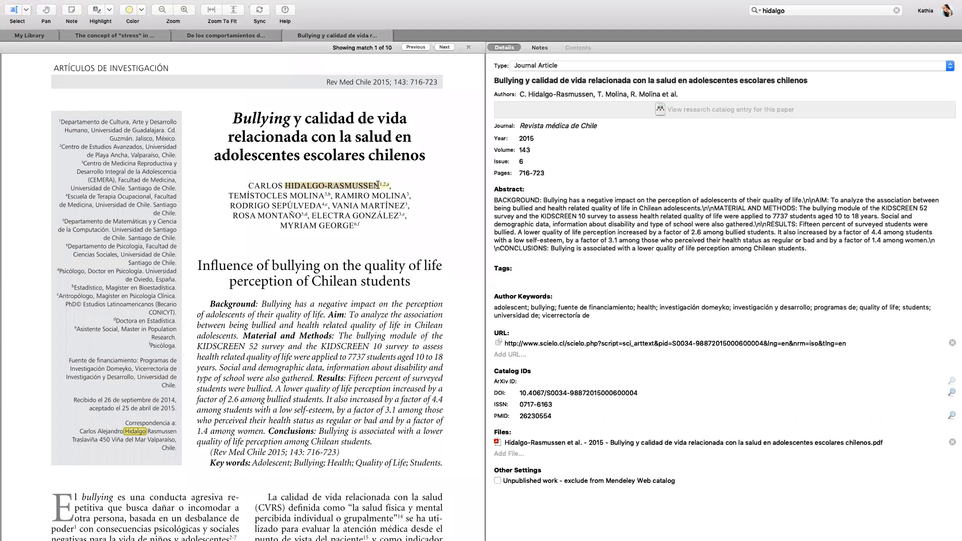
pyautogui.click(329, 185)
pyautogui.moveTo(323, 185); pyautogui.dragTo(379, 186)
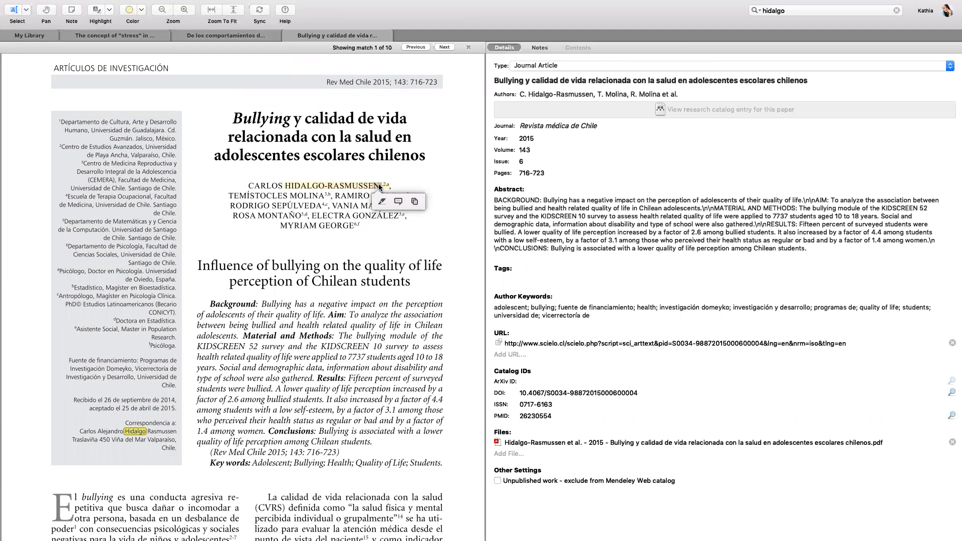
pyautogui.moveTo(230, 195); pyautogui.dragTo(304, 198)
pyautogui.click(303, 206)
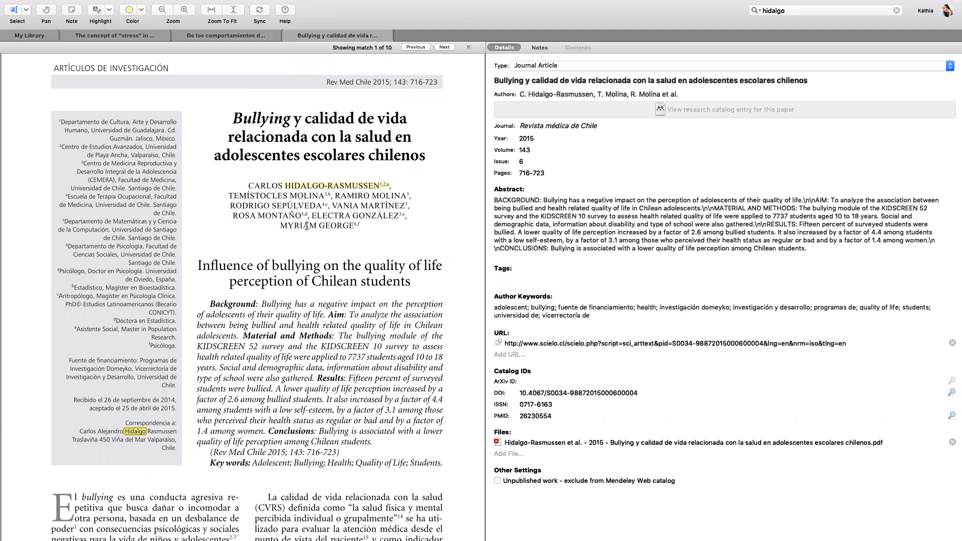
pyautogui.moveTo(251, 197); pyautogui.dragTo(274, 120)
pyautogui.click(324, 191)
# Step: Review the complete author list in the 2015 bullying article's details and leave it unedited
pyautogui.click(572, 94)
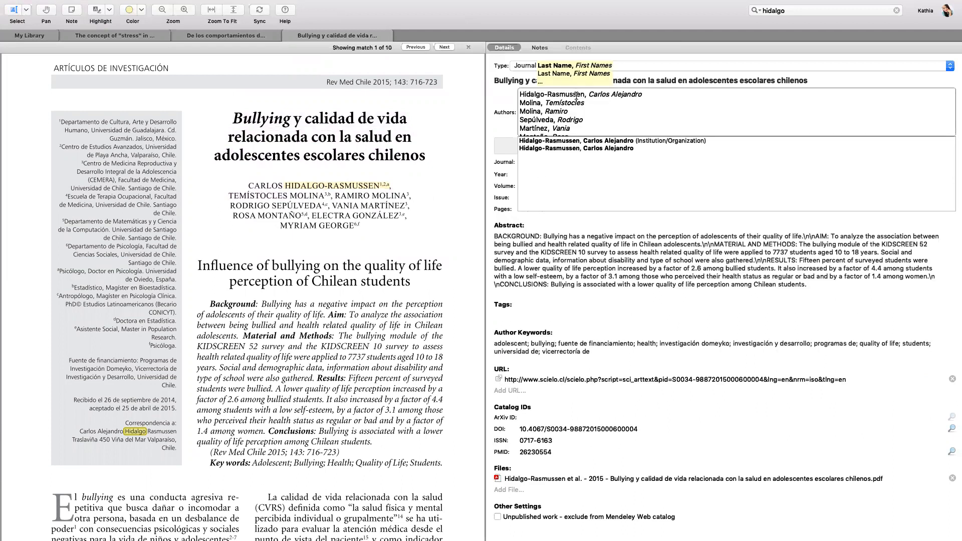
pyautogui.scroll(-3, 574, 95)
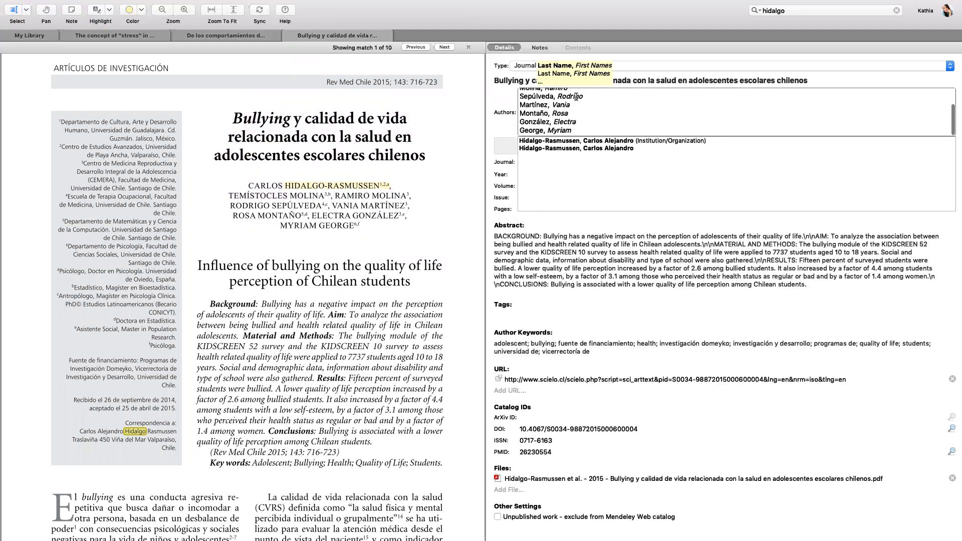
pyautogui.click(451, 140)
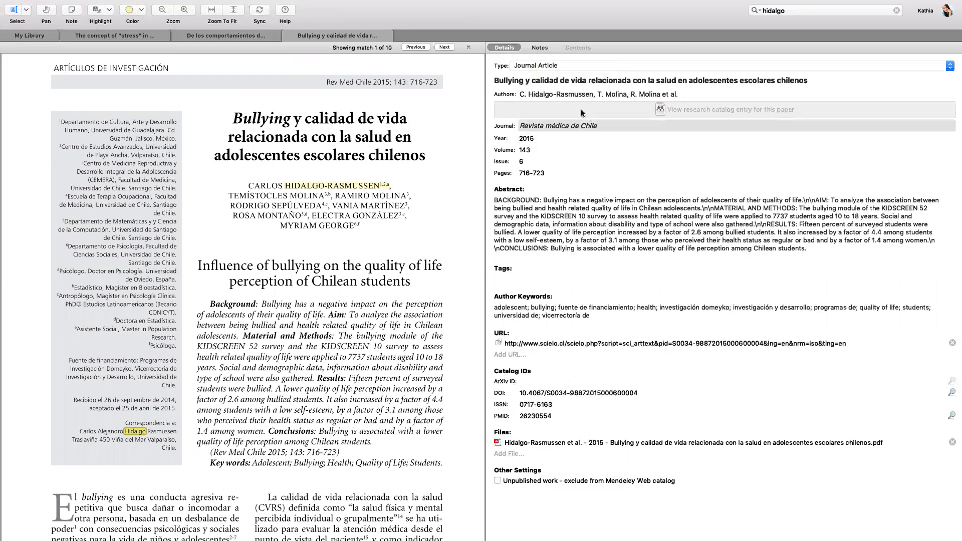
pyautogui.click(572, 94)
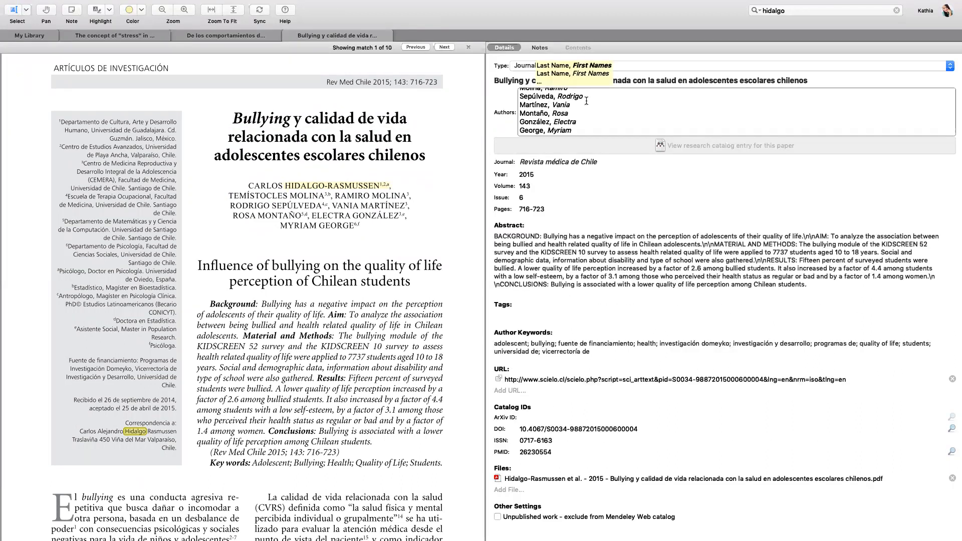
pyautogui.scroll(1, 573, 105)
pyautogui.click(609, 196)
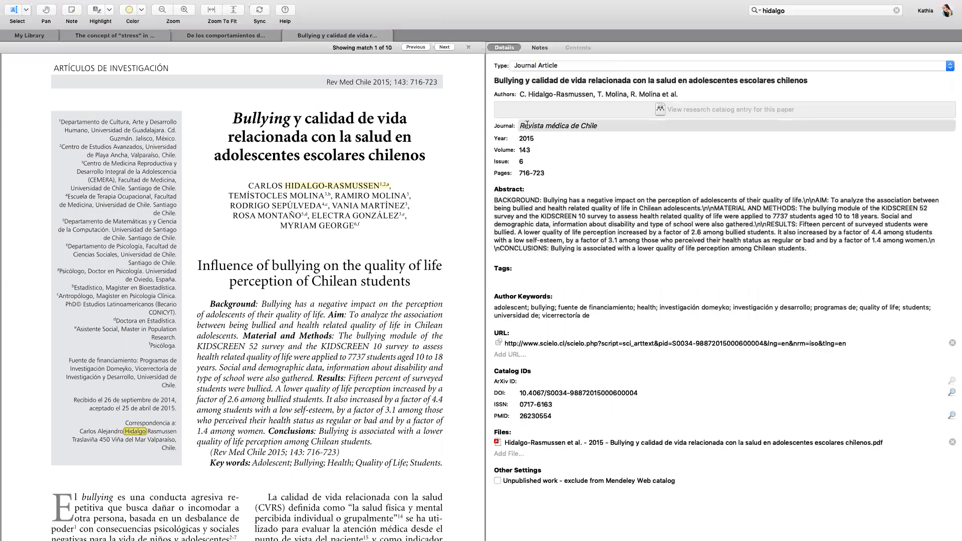
# Step: Check the article's journal, year and pages details against the page numbering in its PDF
pyautogui.click(549, 127)
pyautogui.click(532, 137)
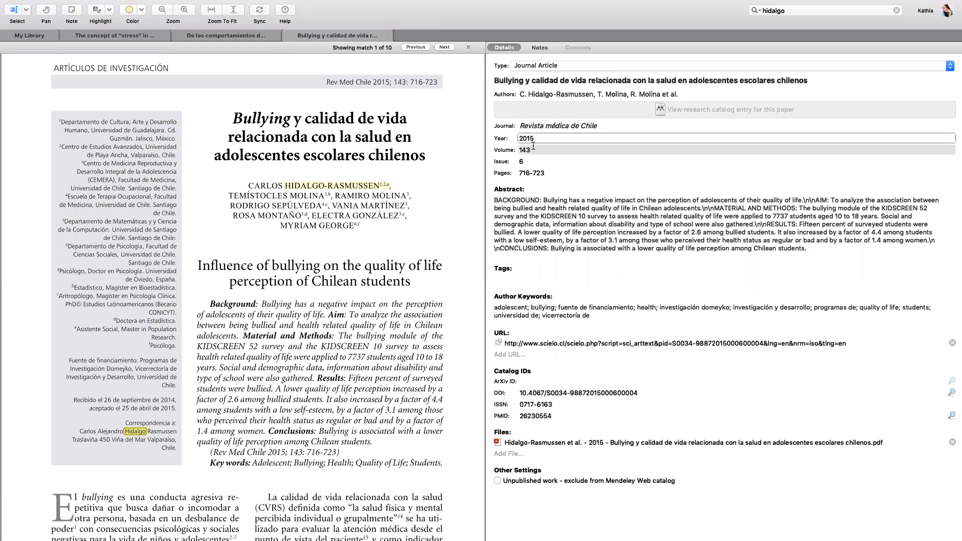
pyautogui.click(529, 173)
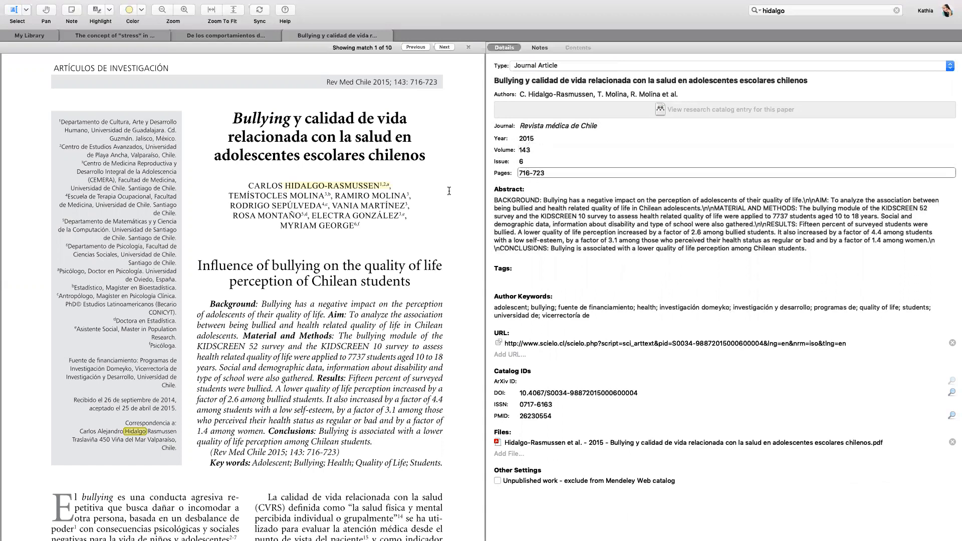
pyautogui.scroll(-10, 449, 190)
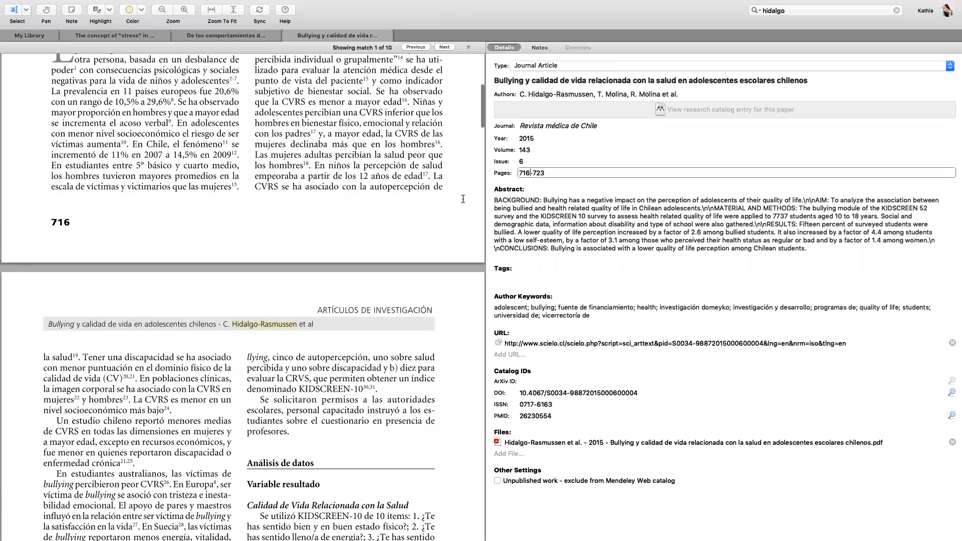
pyautogui.scroll(10, 463, 199)
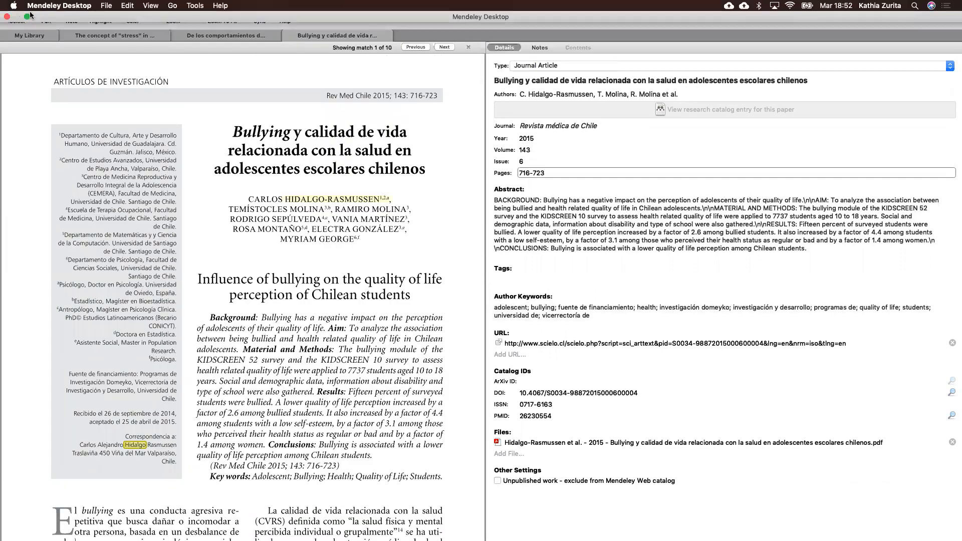
# Step: Exit Mendeley's full screen, switch to the ejemplo 1 Word document in full screen, and place the cursor between the parenthetical 2012 citation's surnames
pyautogui.click(28, 17)
pyautogui.click(124, 57)
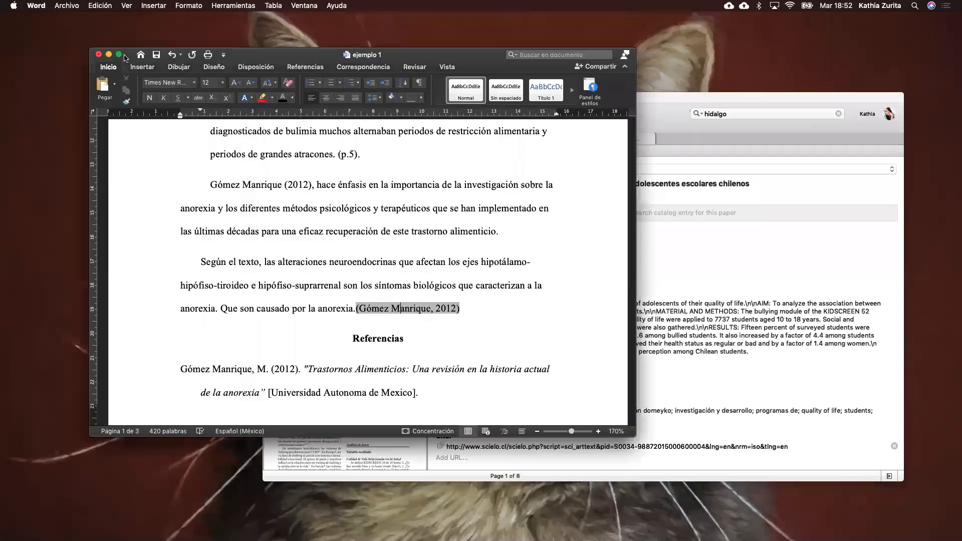
pyautogui.click(120, 54)
pyautogui.click(500, 265)
pyautogui.press('Right')
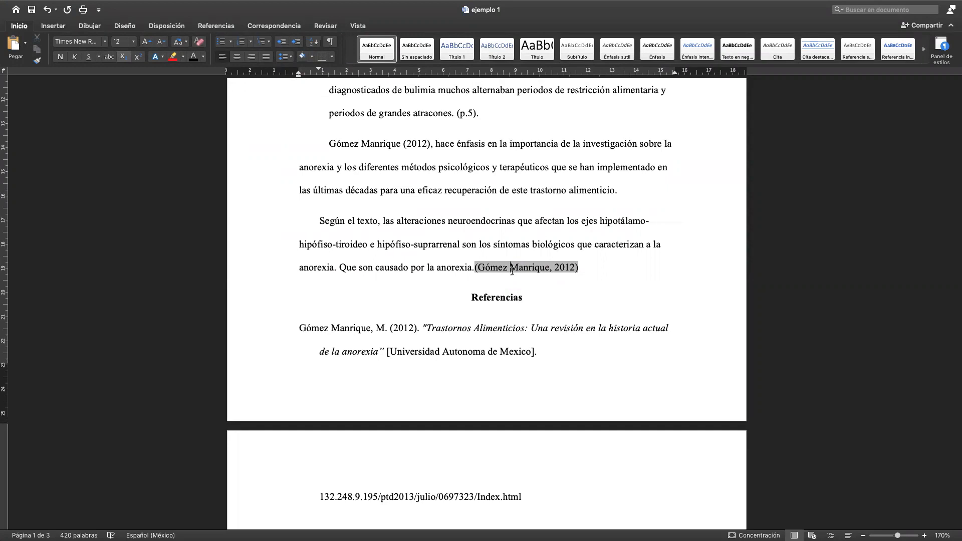
# Step: Highlight the 2003 source in red within the two-source parenthetical citation ending the second page's anorexia paragraph
pyautogui.scroll(-10, 512, 271)
pyautogui.scroll(7, 512, 271)
pyautogui.scroll(-4, 512, 271)
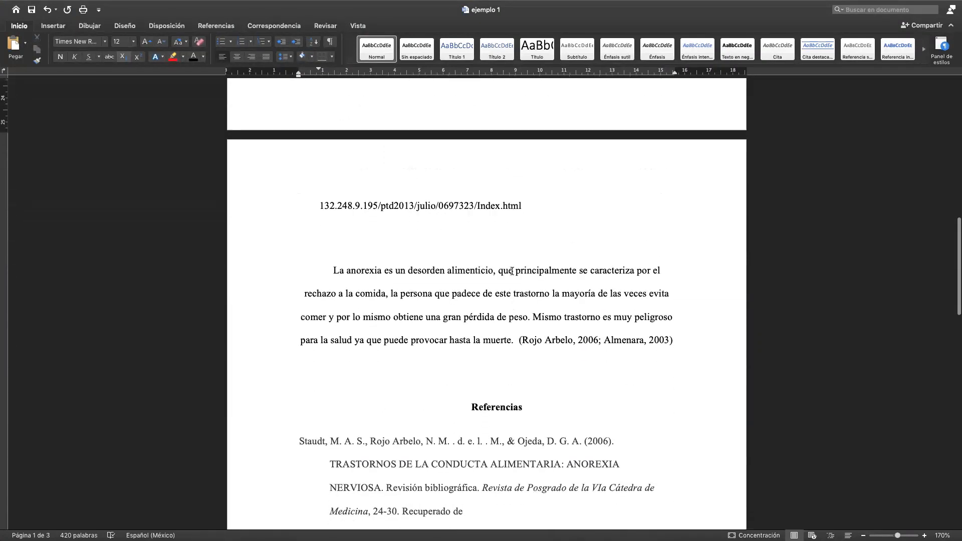
pyautogui.scroll(-2, 512, 270)
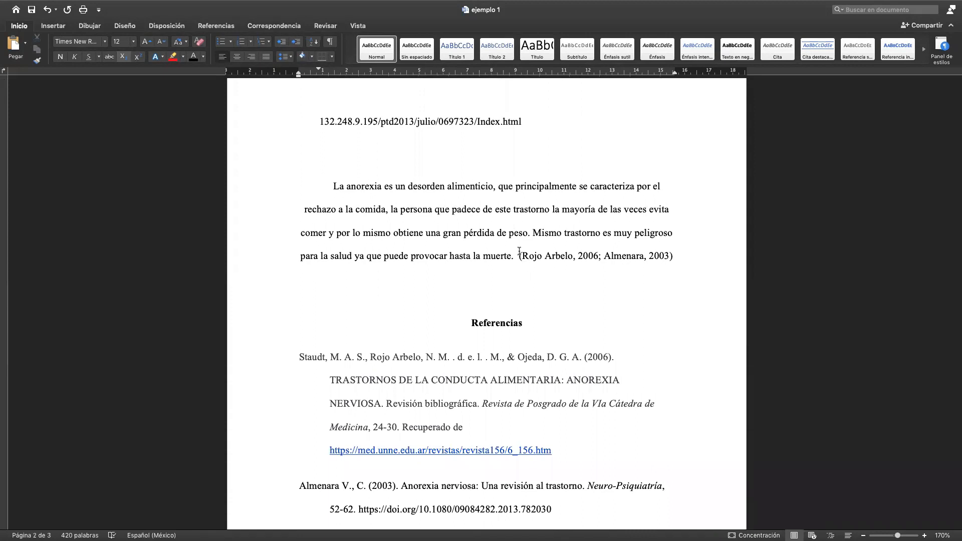
pyautogui.click(594, 258)
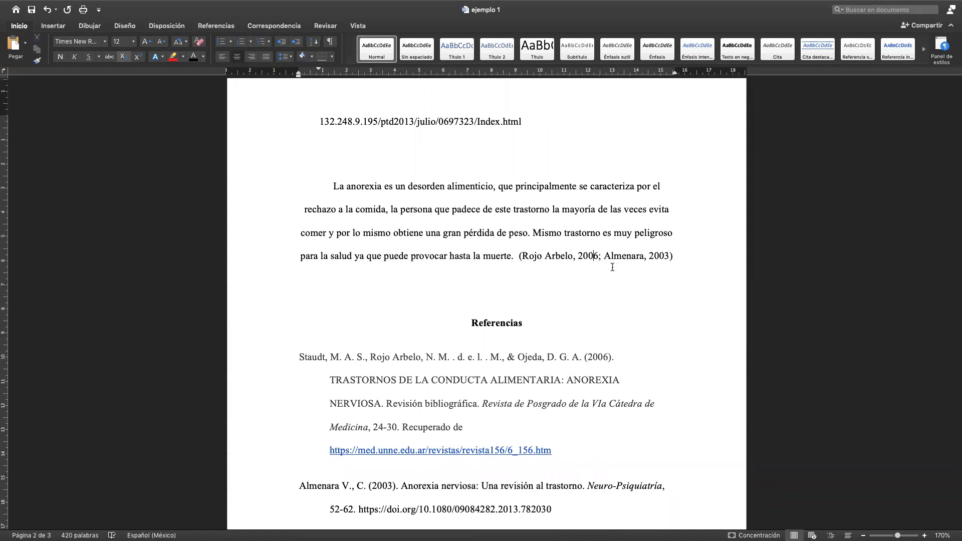
pyautogui.moveTo(668, 256); pyautogui.dragTo(525, 257)
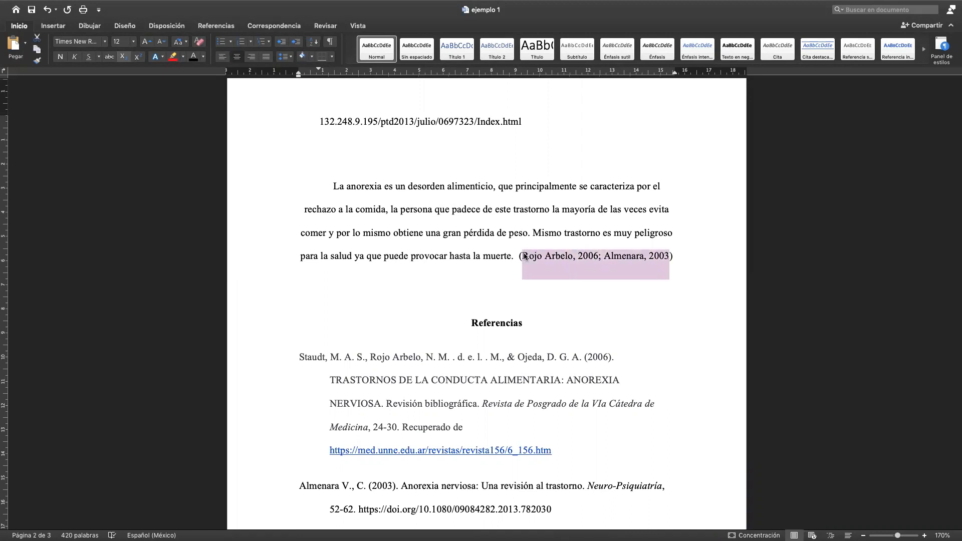
pyautogui.click(587, 259)
pyautogui.moveTo(612, 258); pyautogui.dragTo(662, 254)
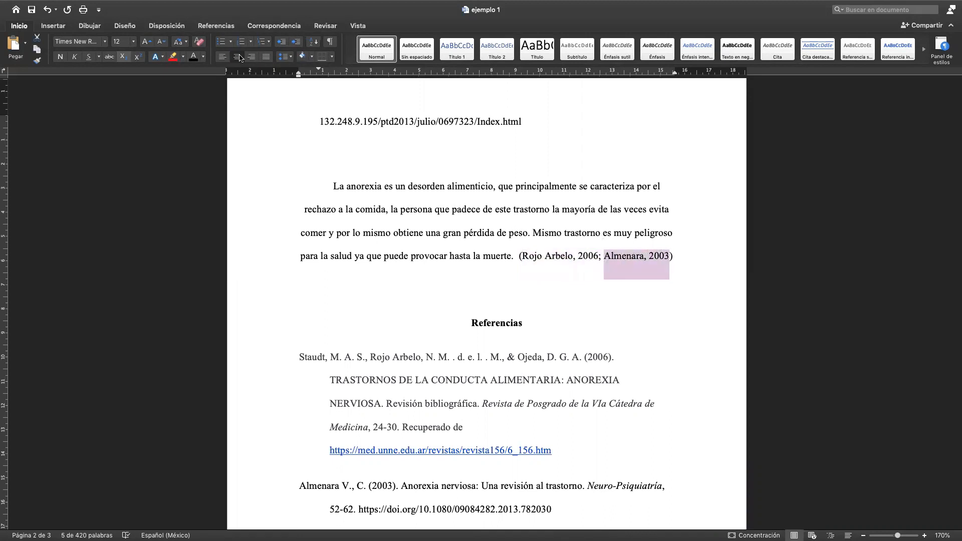
pyautogui.click(172, 56)
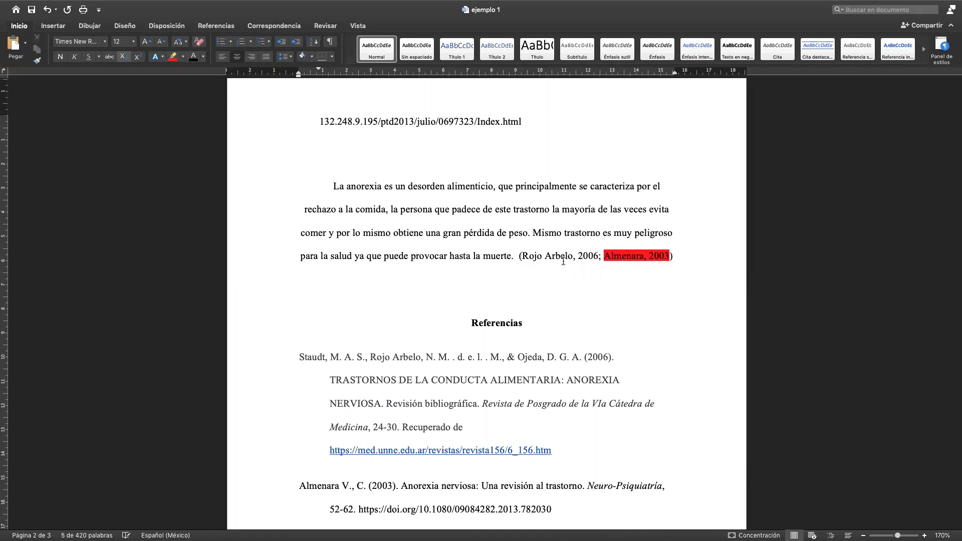
# Step: Highlight the second surname of the 2006 source in red within the same parenthetical citation
pyautogui.click(538, 257)
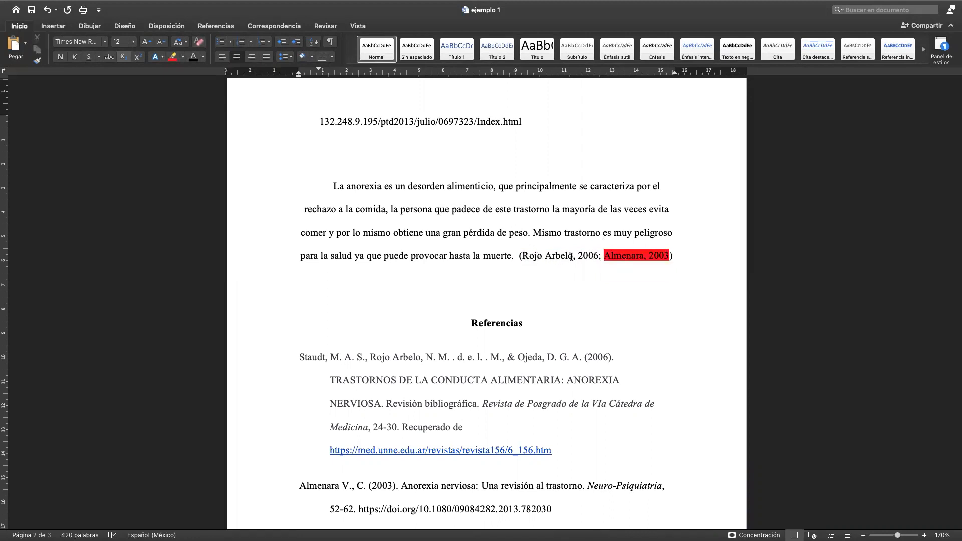
pyautogui.moveTo(572, 257); pyautogui.dragTo(544, 255)
pyautogui.click(172, 57)
pyautogui.scroll(15, 425, 211)
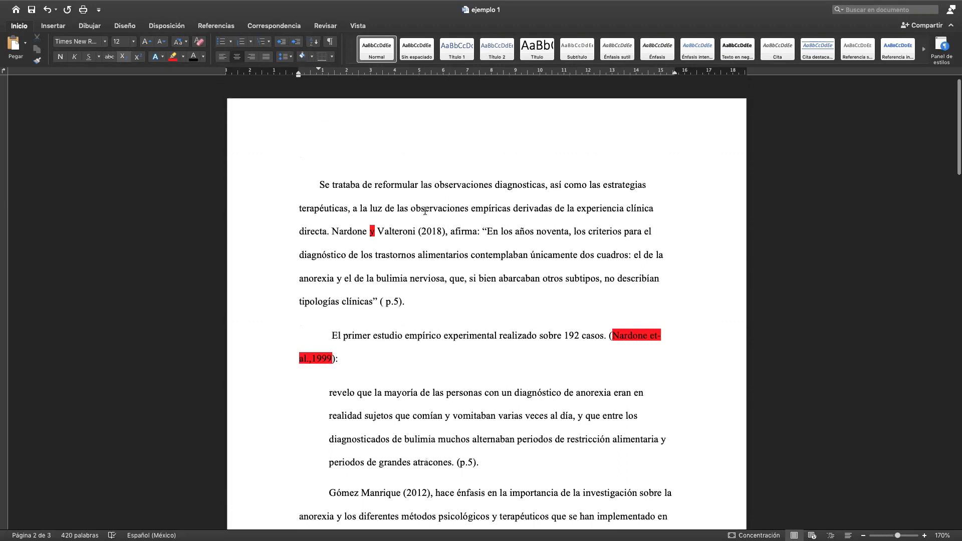
pyautogui.scroll(-8, 425, 210)
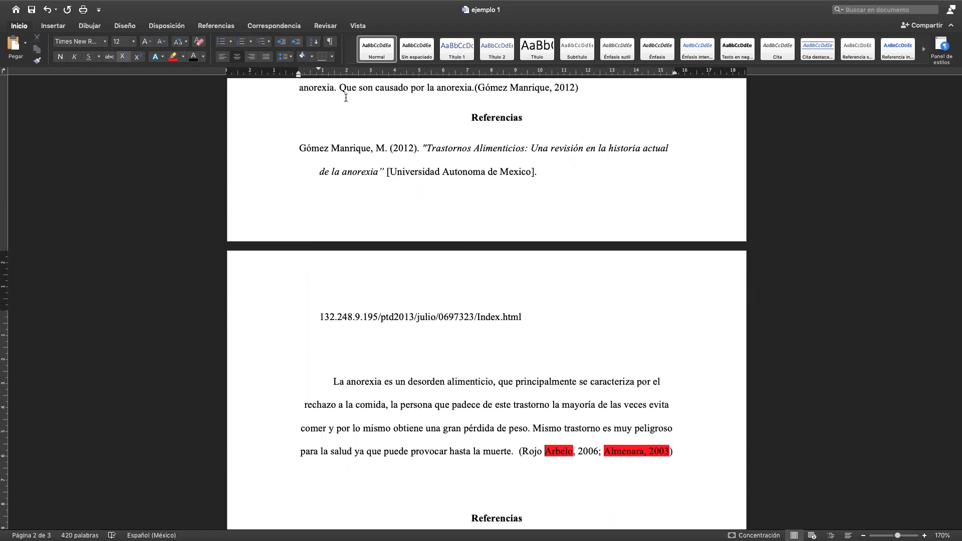
# Step: Exit the ejemplo 1 document's full screen, switch to the Manuscrito TS_Z-A 2020 document and show it in full screen
pyautogui.moveTo(99, 10)
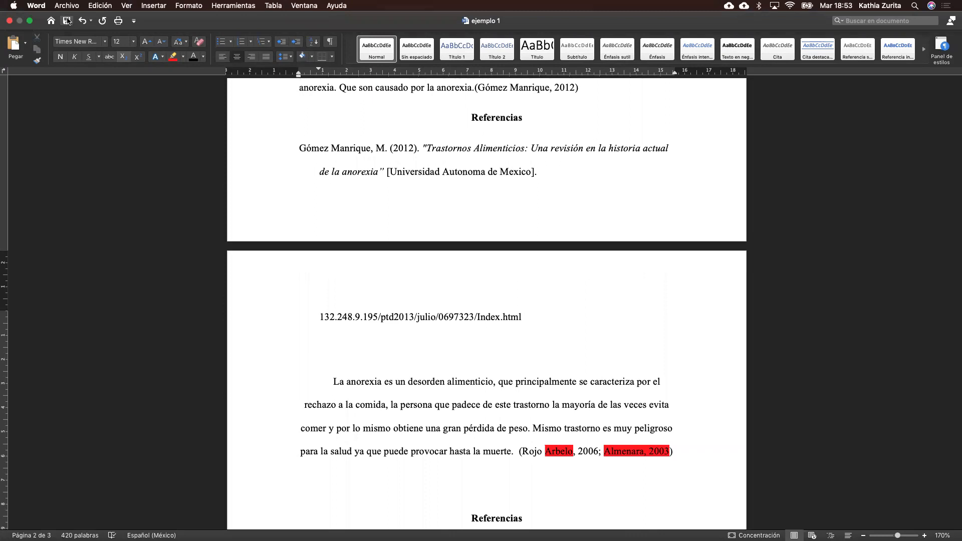
pyautogui.click(29, 21)
pyautogui.click(109, 54)
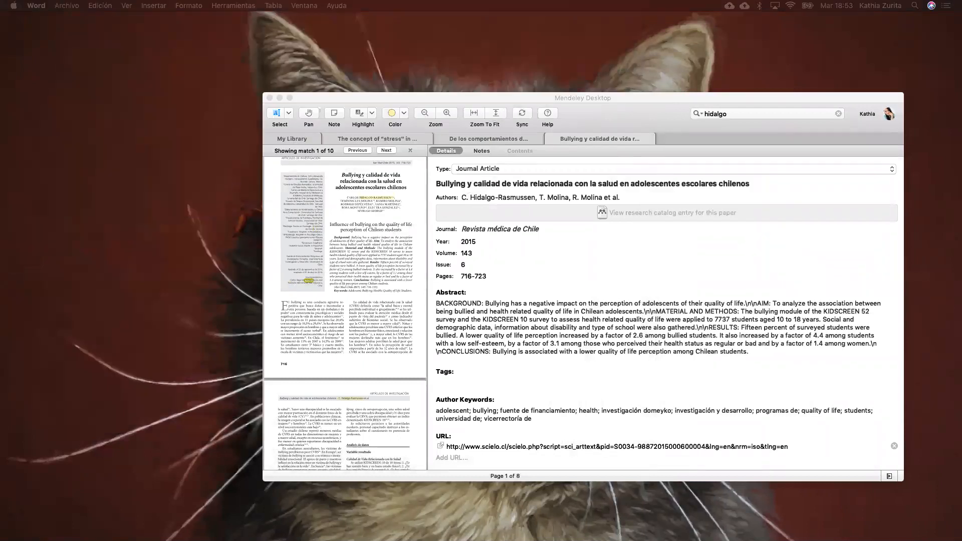
pyautogui.moveTo(408, 539)
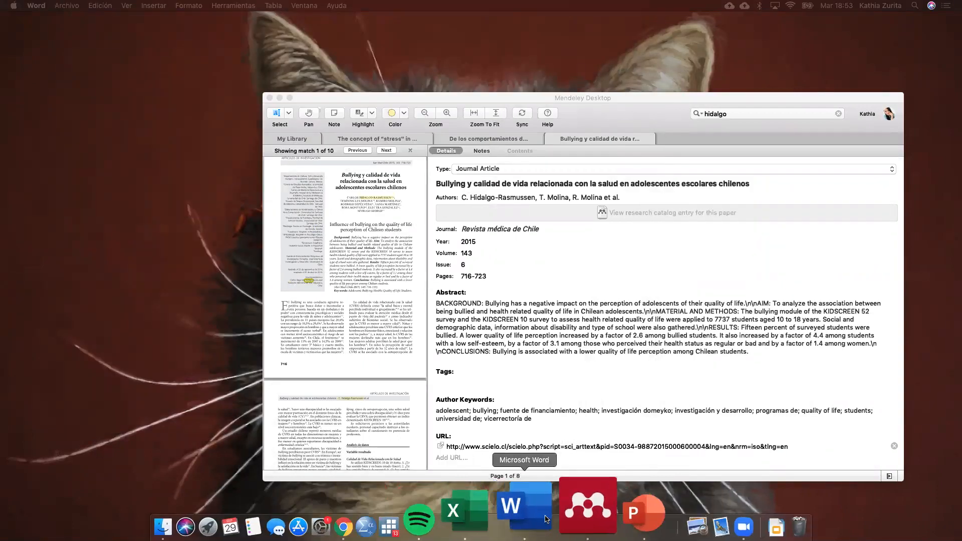
pyautogui.rightClick(546, 519)
pyautogui.click(555, 390)
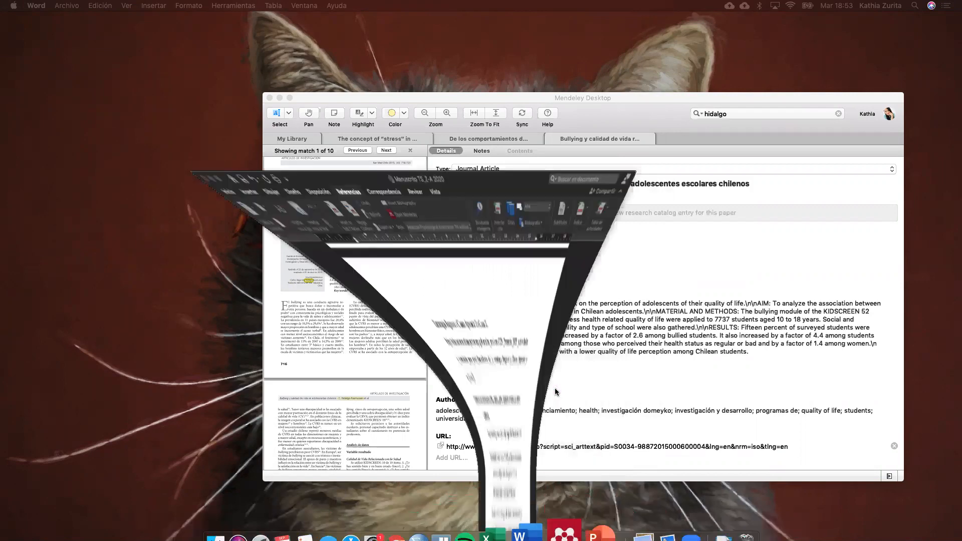
pyautogui.scroll(15, 440, 352)
pyautogui.scroll(15, 440, 353)
pyautogui.scroll(-10, 440, 352)
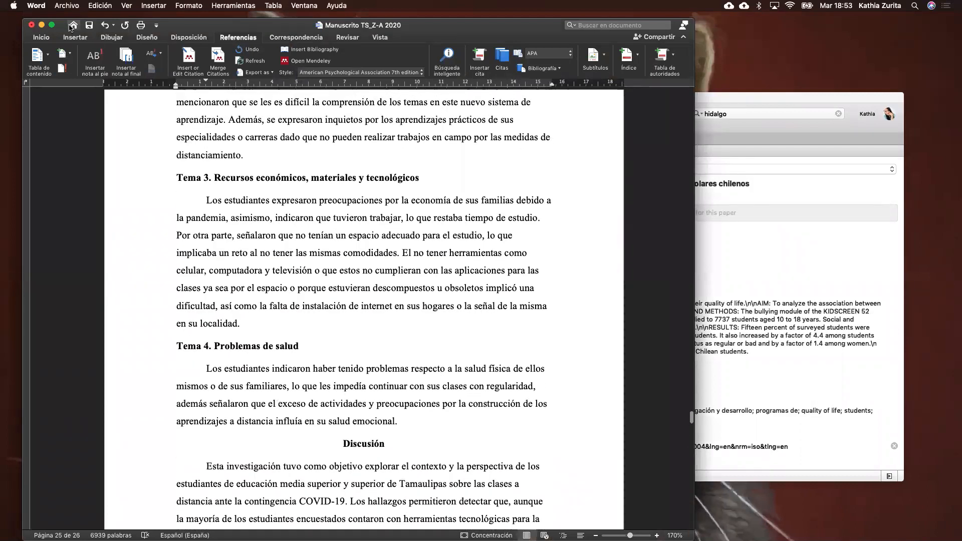
pyautogui.click(51, 24)
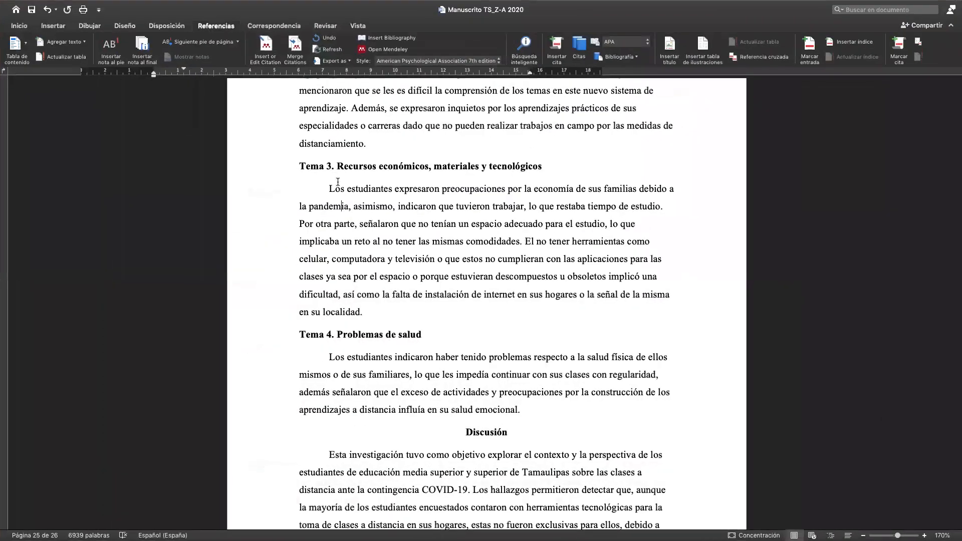
# Step: In the Discusión section's paragraph on social networks and educational platforms, split off the text from "Dichos resultados" with three paragraph breaks
pyautogui.click(337, 181)
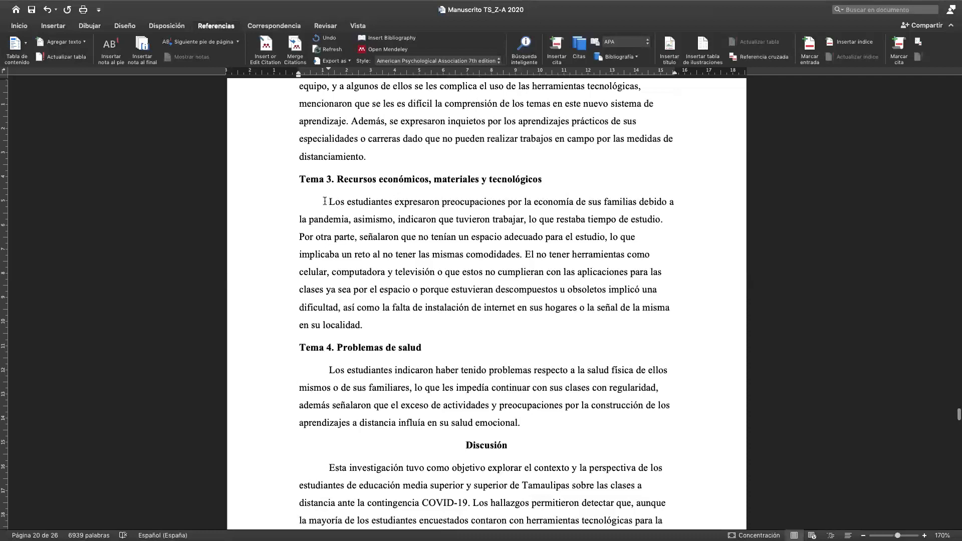
pyautogui.moveTo(325, 202); pyautogui.dragTo(373, 212)
pyautogui.scroll(-10, 463, 284)
pyautogui.scroll(4, 464, 285)
pyautogui.scroll(-7, 458, 279)
pyautogui.scroll(2, 452, 274)
pyautogui.moveTo(331, 204); pyautogui.dragTo(569, 332)
pyautogui.click(569, 332)
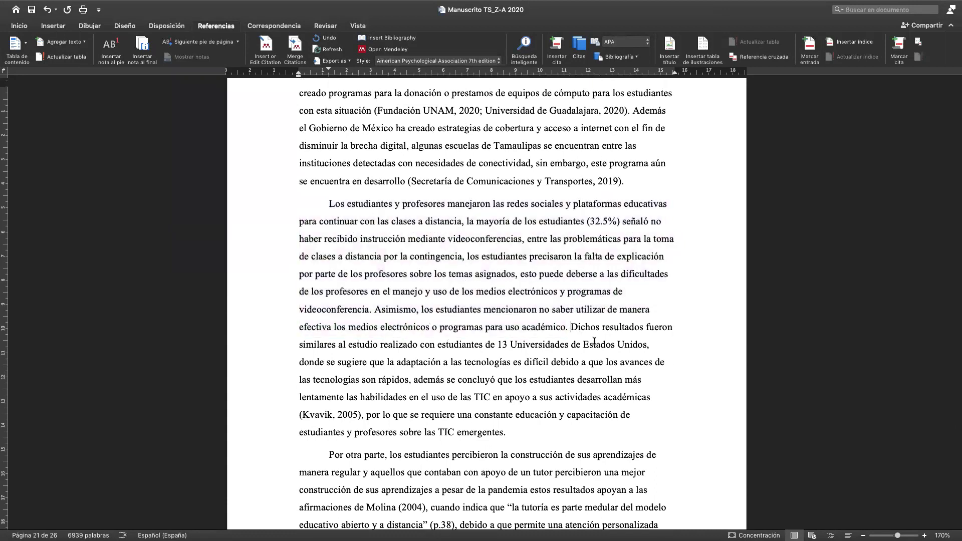
pyautogui.press('Return')
pyautogui.press('Return')
pyautogui.press('Return')
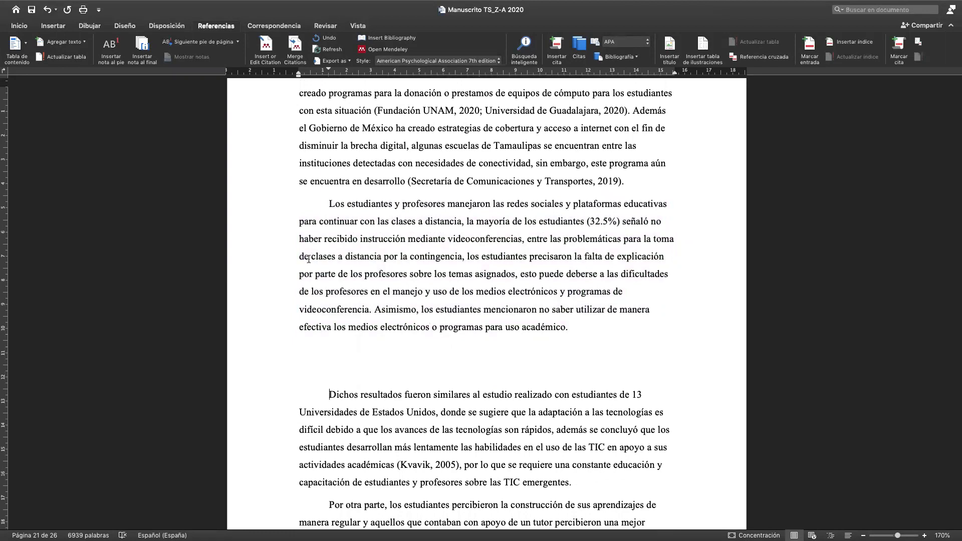
# Step: Shorten the paragraph on social networks to end at "los estudiantes precisaron" and remove its first-line indent
pyautogui.moveTo(328, 207); pyautogui.dragTo(573, 329)
pyautogui.click(554, 257)
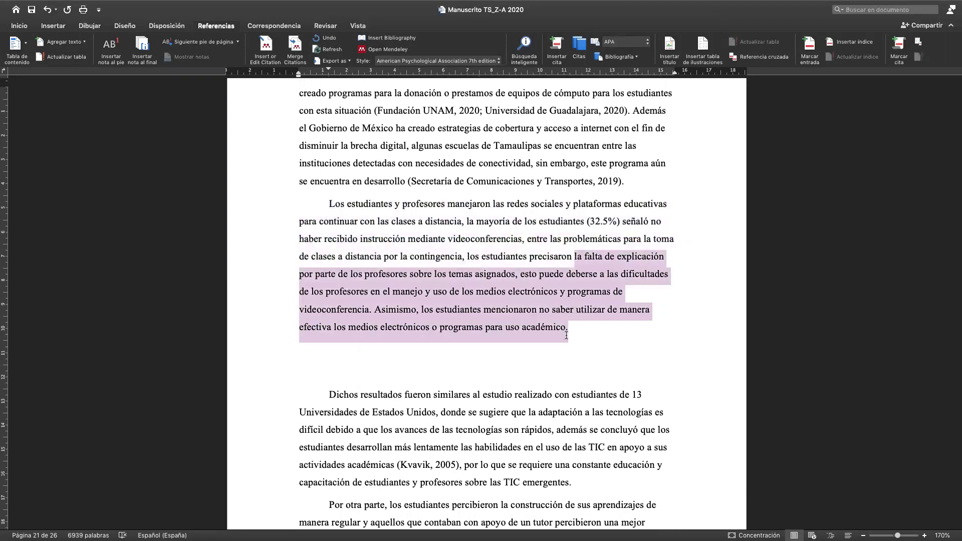
pyautogui.press('BackSpace')
pyautogui.click(329, 206)
pyautogui.press('BackSpace')
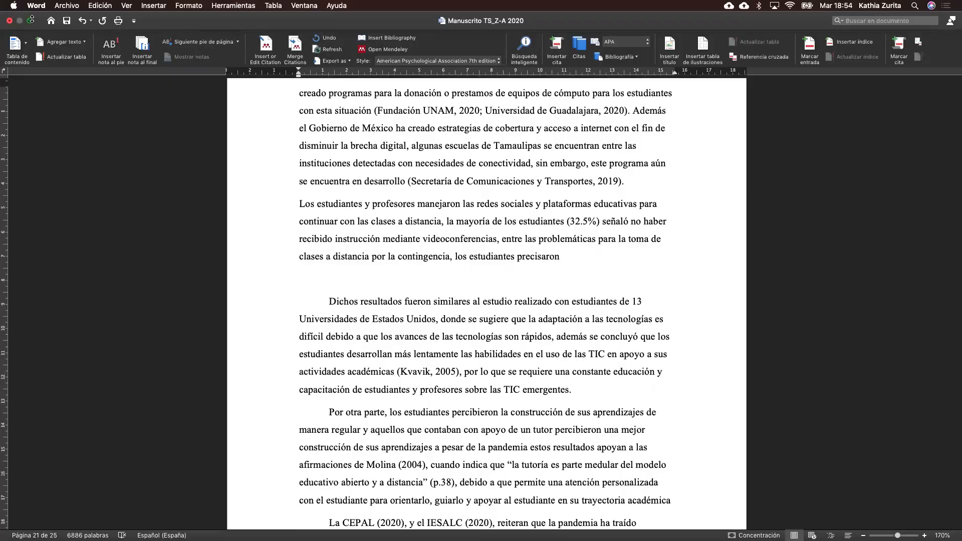
# Step: Exit full screen and insert the 2004 "Calidad de Vida en niños 7 a 16 años con cáncer" Mendeley citation at the paragraph's start, suppressing its author
pyautogui.click(31, 19)
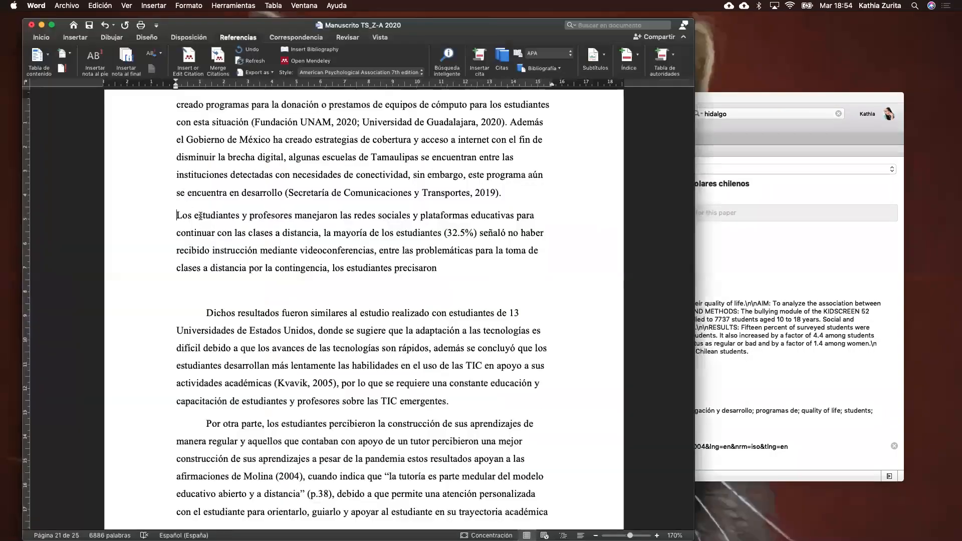
pyautogui.click(189, 58)
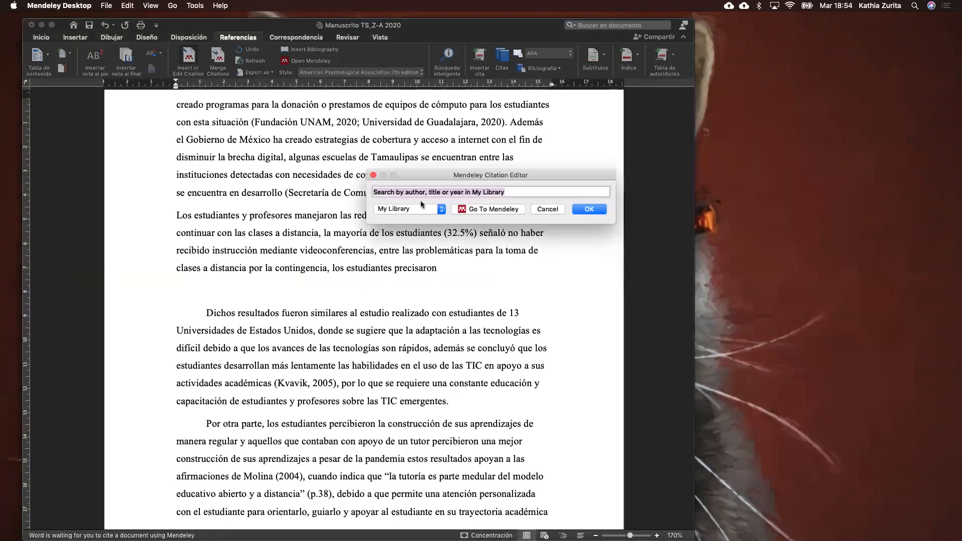
pyautogui.write('cruz')
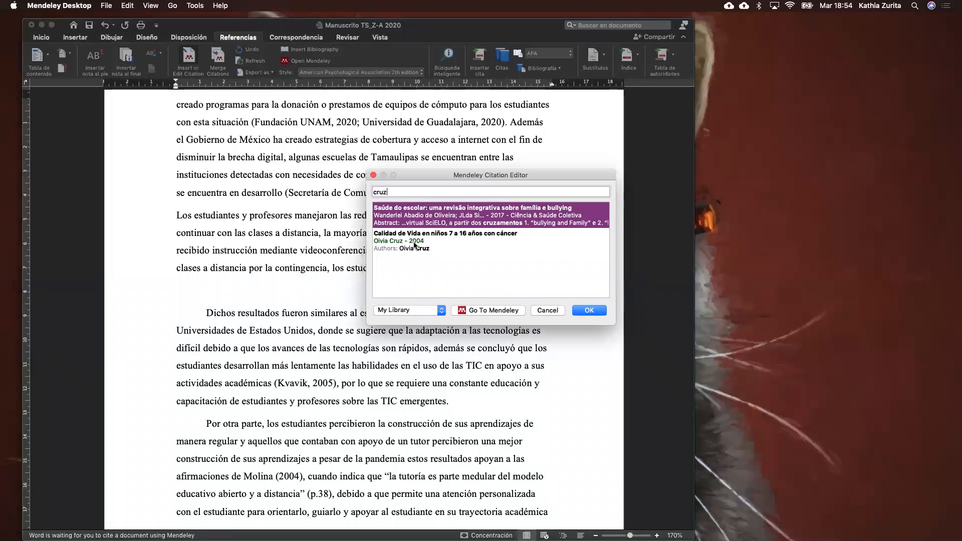
pyautogui.click(414, 245)
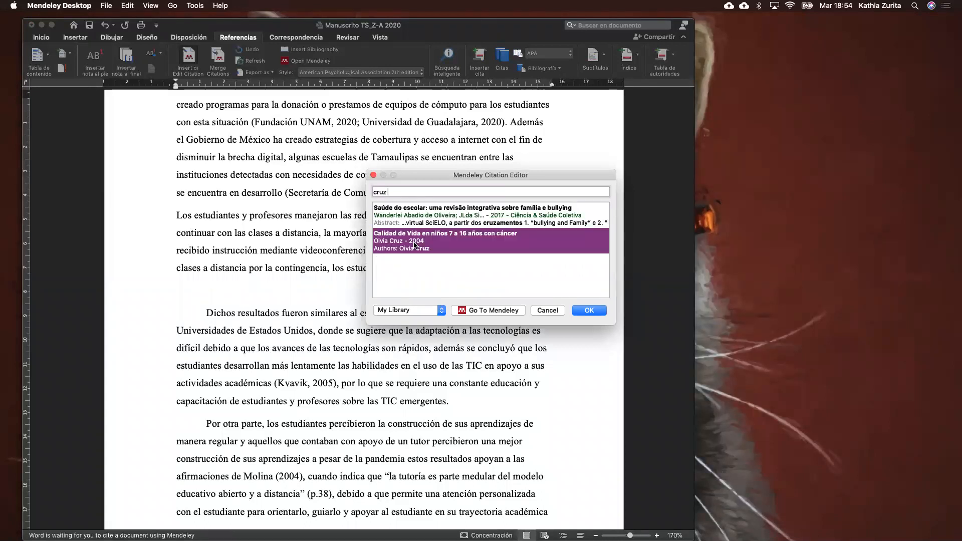
pyautogui.click(376, 191)
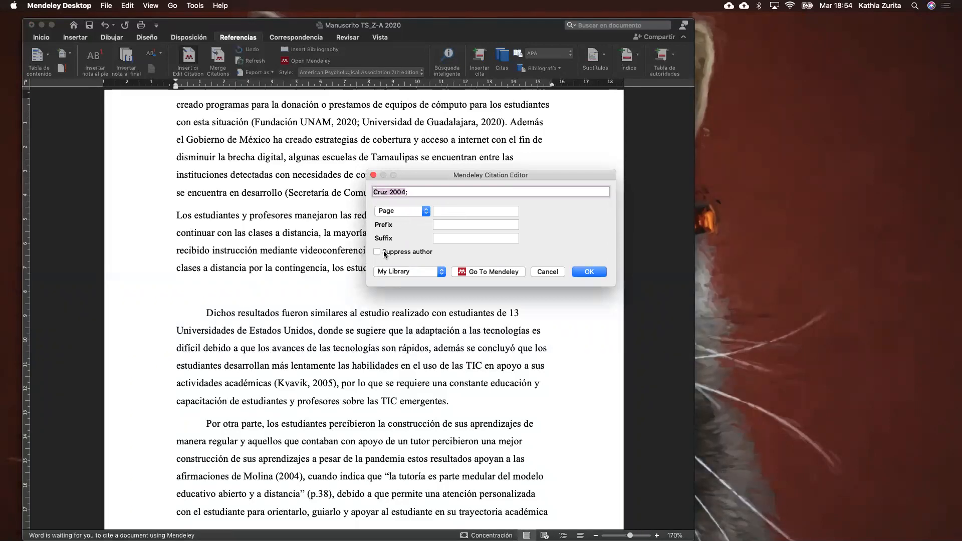
pyautogui.click(392, 191)
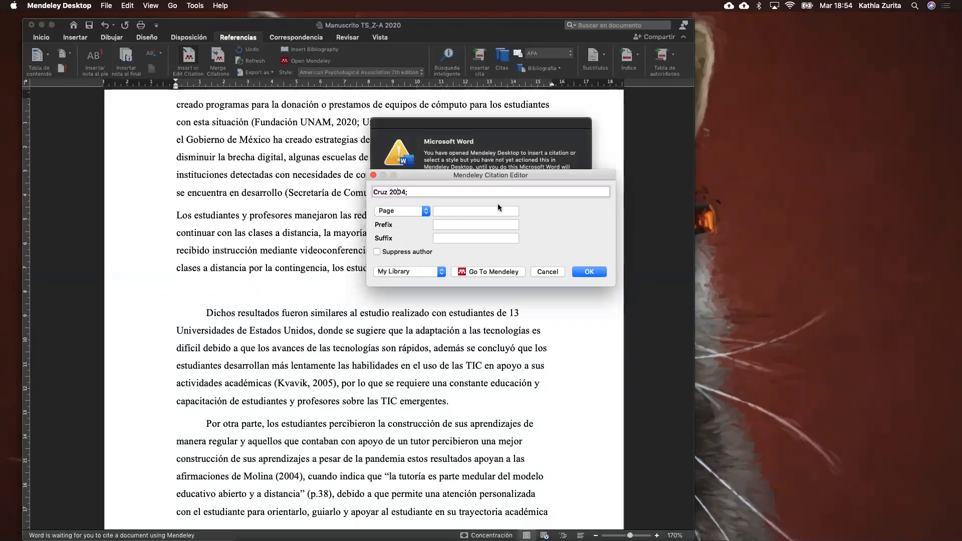
pyautogui.click(377, 251)
pyautogui.click(588, 271)
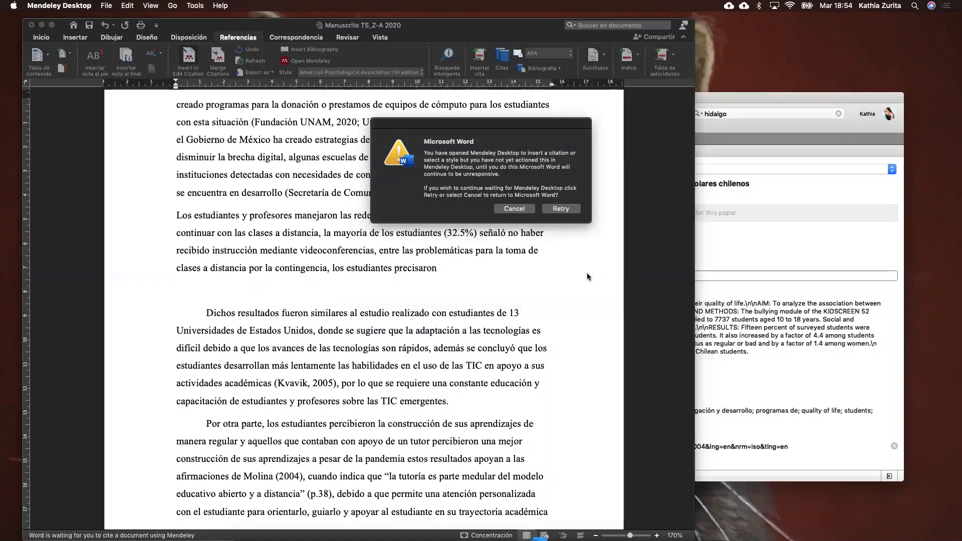
pyautogui.click(546, 212)
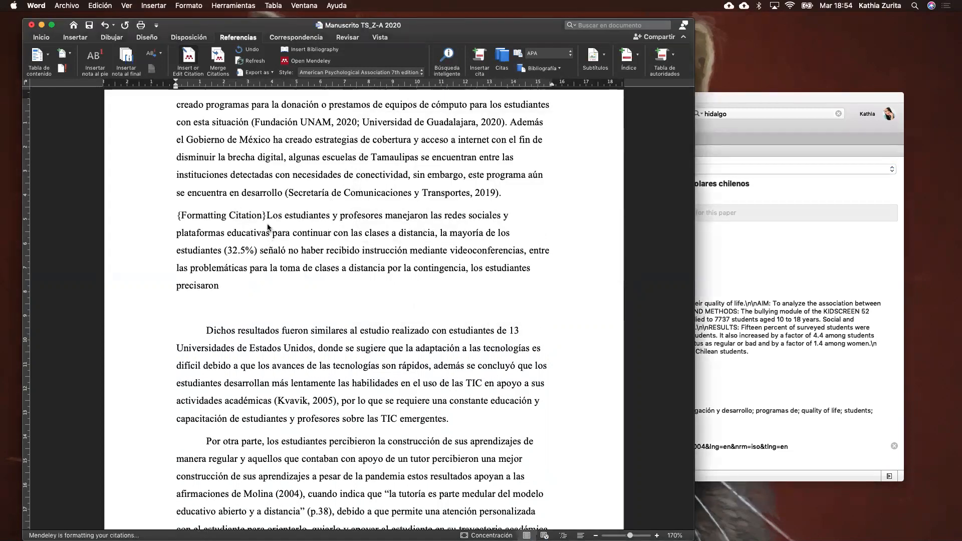
# Step: Build a narrative citation with the author's surname and a comma before the year, ", señala que" after it, and lowercase "los"
pyautogui.click(175, 214)
pyautogui.write('Cruz,')
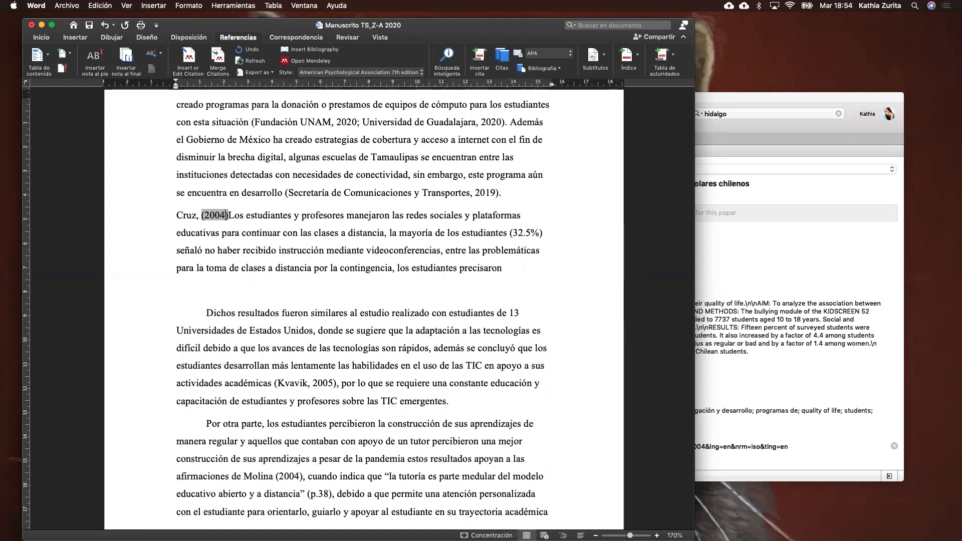
pyautogui.click(229, 215)
pyautogui.write(', señala que')
pyautogui.press('Right')
pyautogui.press('BackSpace')
pyautogui.write('l')
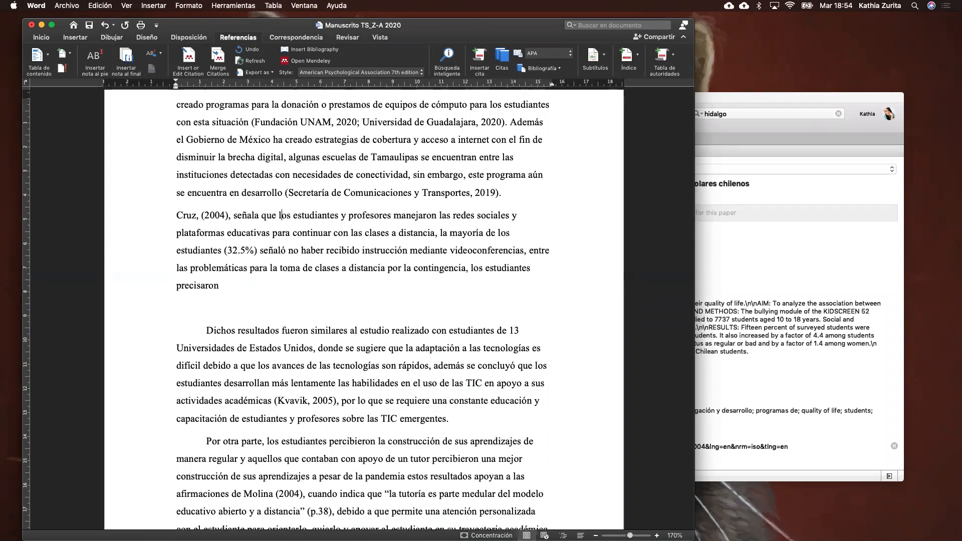
# Step: Enclose the cited text from "los estudiantes" to "precisaron" in quotation marks and add "(p.20)" after it
pyautogui.write('“')
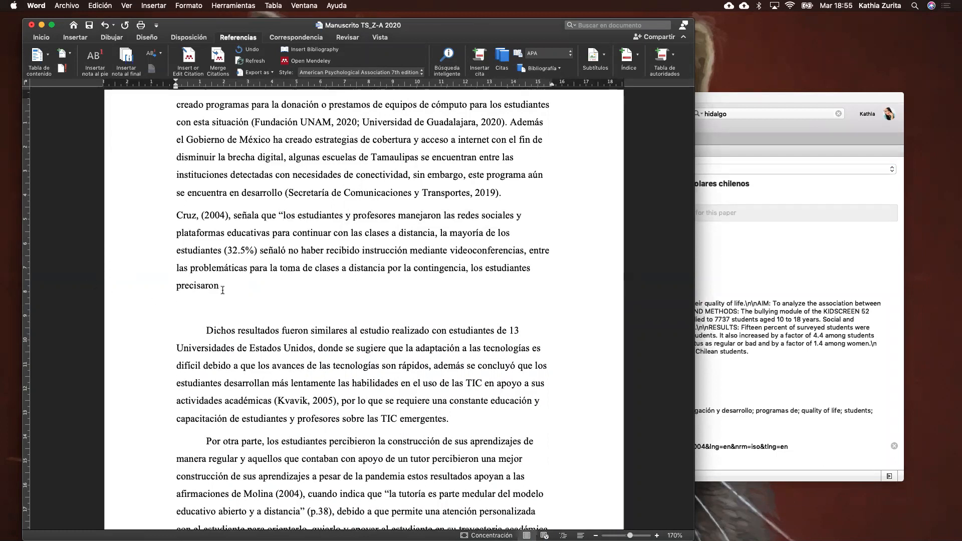
pyautogui.write('” (')
pyautogui.write('p.20')
pyautogui.write('(')
pyautogui.hotkey('ctrl', 'Up')
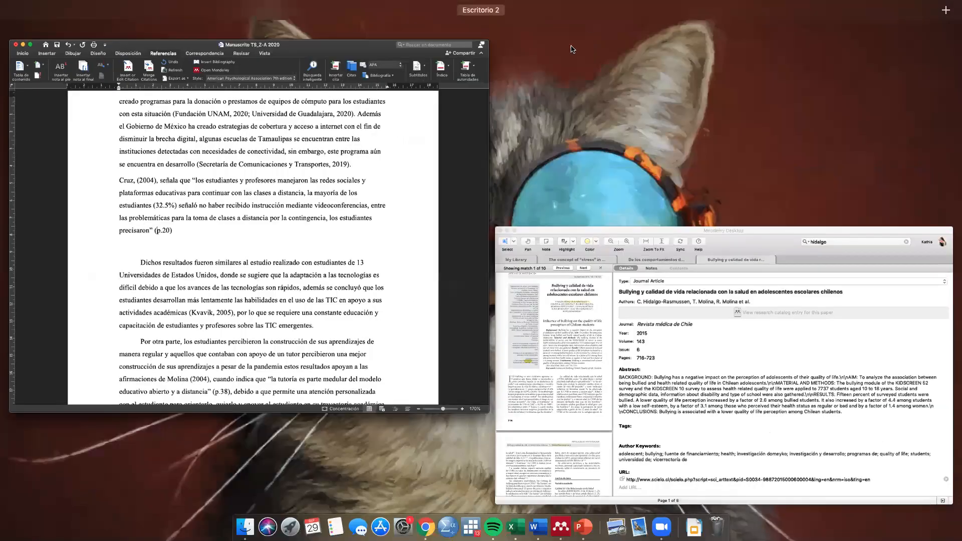
pyautogui.click(396, 214)
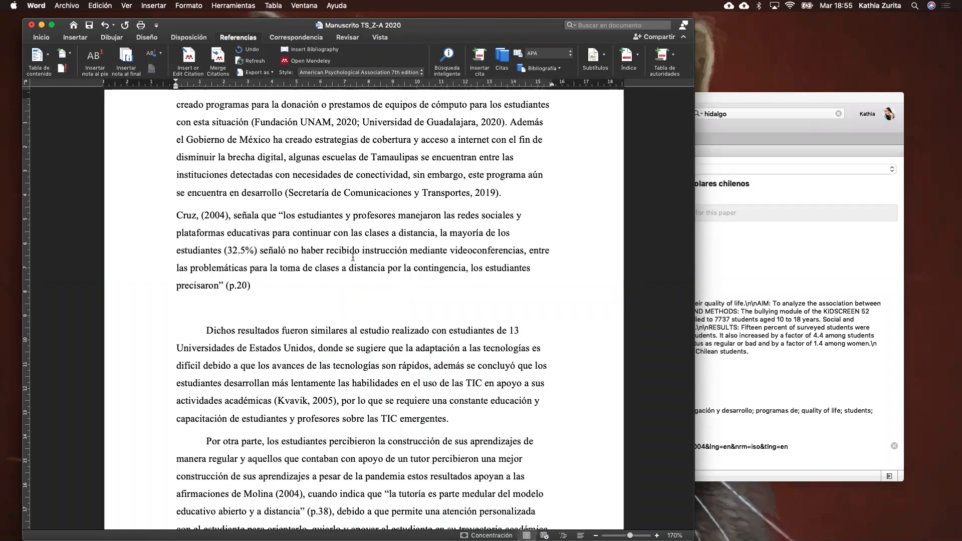
# Step: Turn the direct quote into a paraphrase by removing the quotation marks and page reference and ending it with a period
pyautogui.click(285, 215)
pyautogui.press('BackSpace')
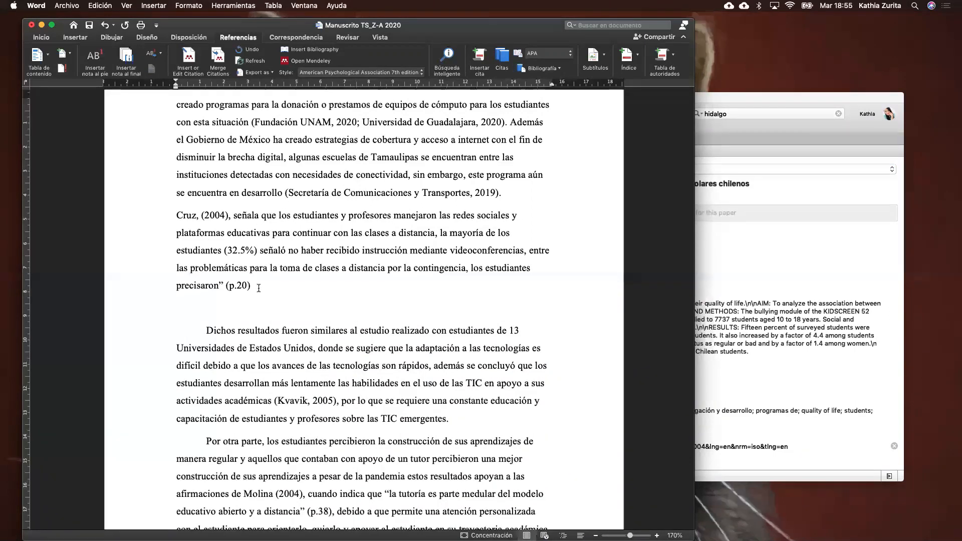
pyautogui.moveTo(254, 287); pyautogui.dragTo(216, 286)
pyautogui.press('BackSpace')
pyautogui.click(225, 214)
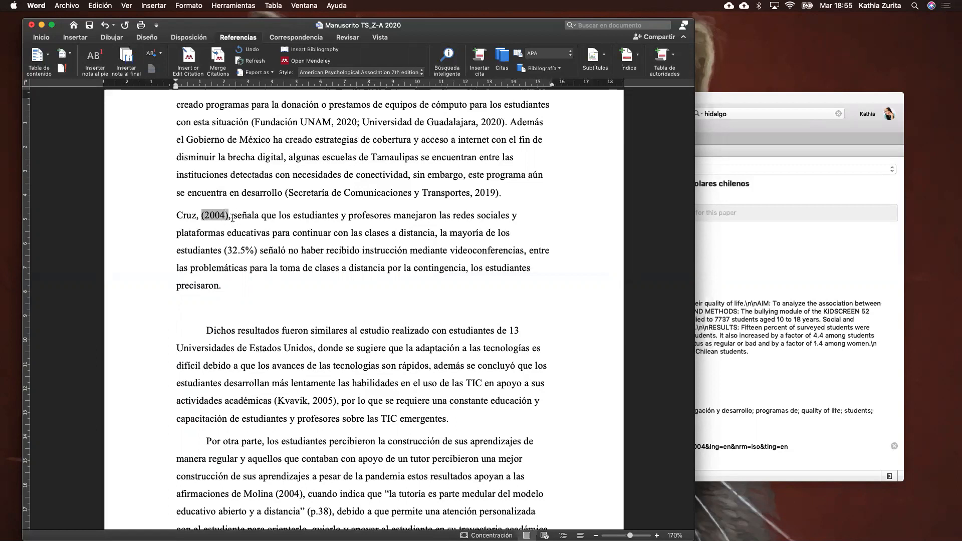
# Step: Remove the comma between the author's surname and the "(2004)" citation at the start of the paragraph
pyautogui.moveTo(190, 216); pyautogui.dragTo(182, 217)
pyautogui.click(240, 220)
pyautogui.click(182, 223)
pyautogui.press('BackSpace')
pyautogui.click(230, 211)
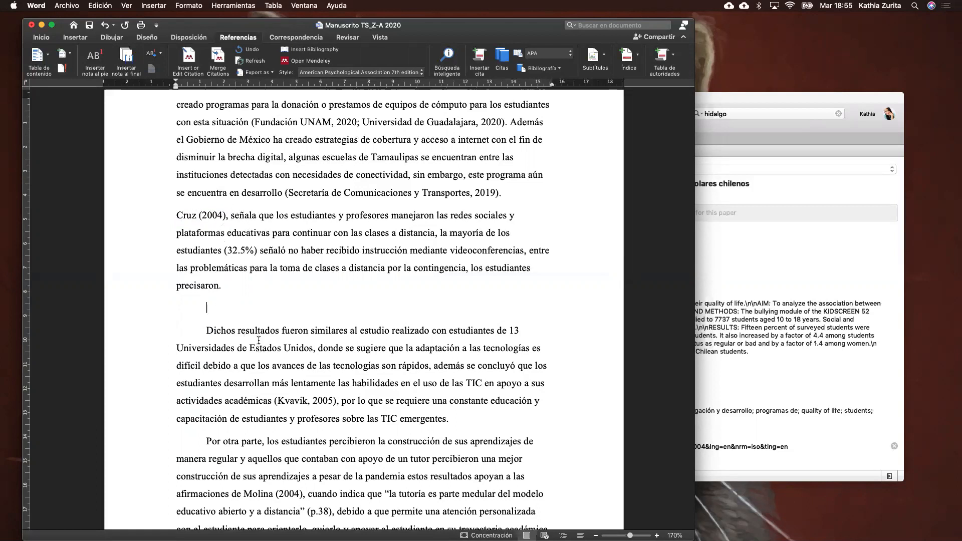
# Step: Join the "Dichos resultados fueron similares" paragraph to the end of the cited paragraph, directly after "precisaron."
pyautogui.press('BackSpace')
pyautogui.press('BackSpace')
pyautogui.press('BackSpace')
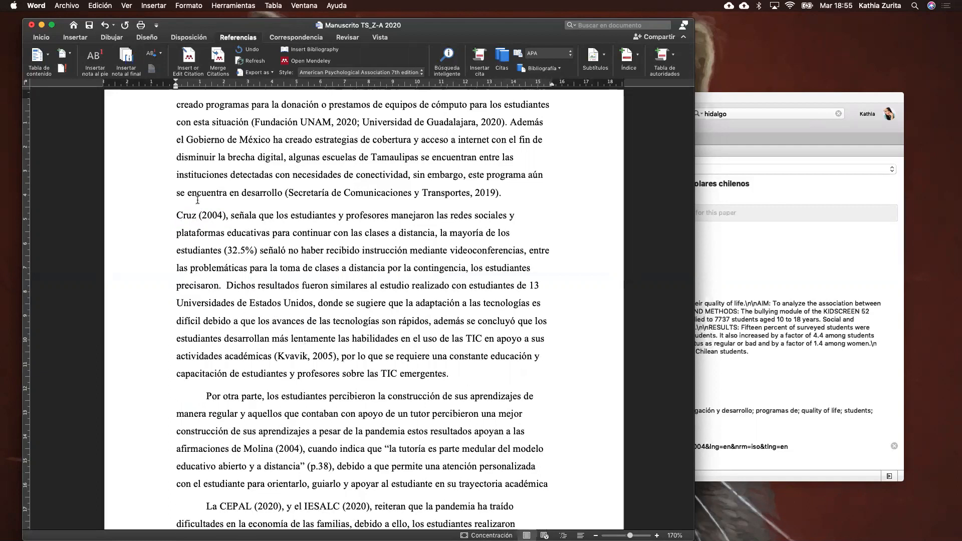
# Step: Move the text after "señala que" into its own paragraph and indent the whole paragraph as a block quote
pyautogui.click(274, 215)
pyautogui.write(':')
pyautogui.press('BackSpace')
pyautogui.press('Return')
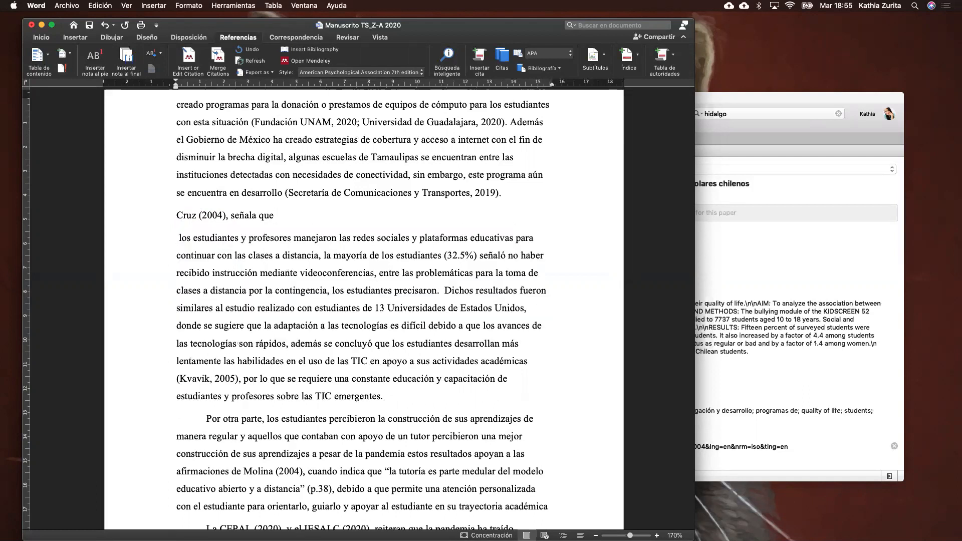
pyautogui.press('Tab')
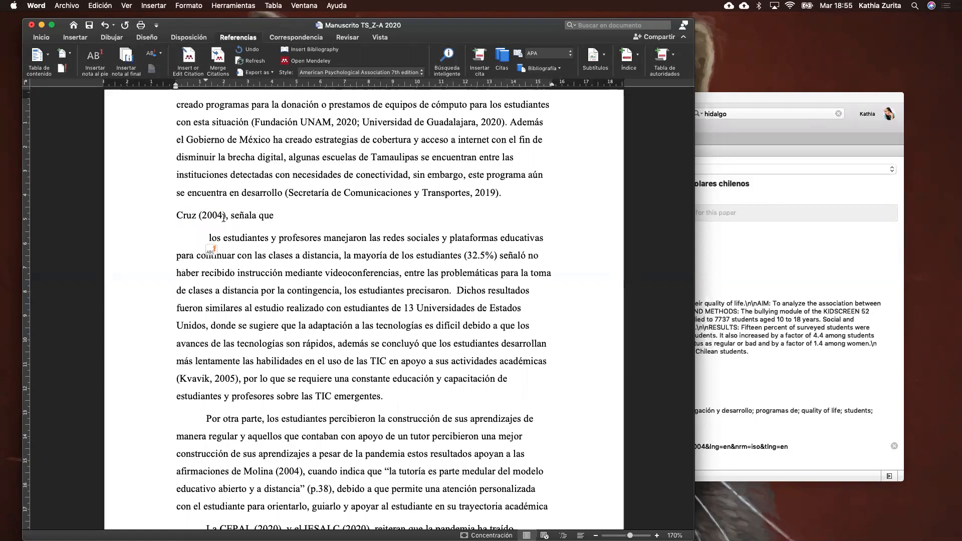
pyautogui.press('Tab')
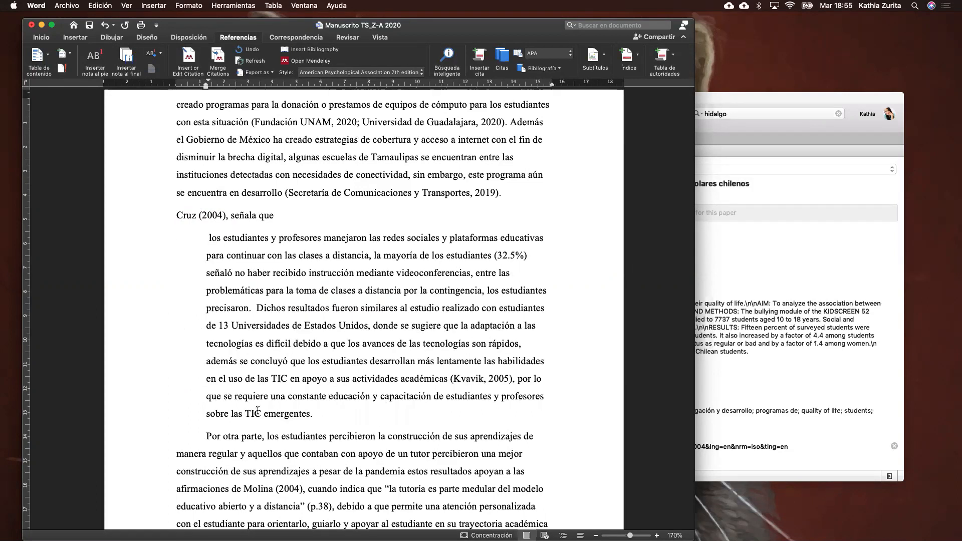
# Step: End the block quote with "(p.20)." and add the filler line "hsdhsichsiuedihcdudgcdwdcgsidgcskcsgcisc" below it, after a blank line
pyautogui.press('Return')
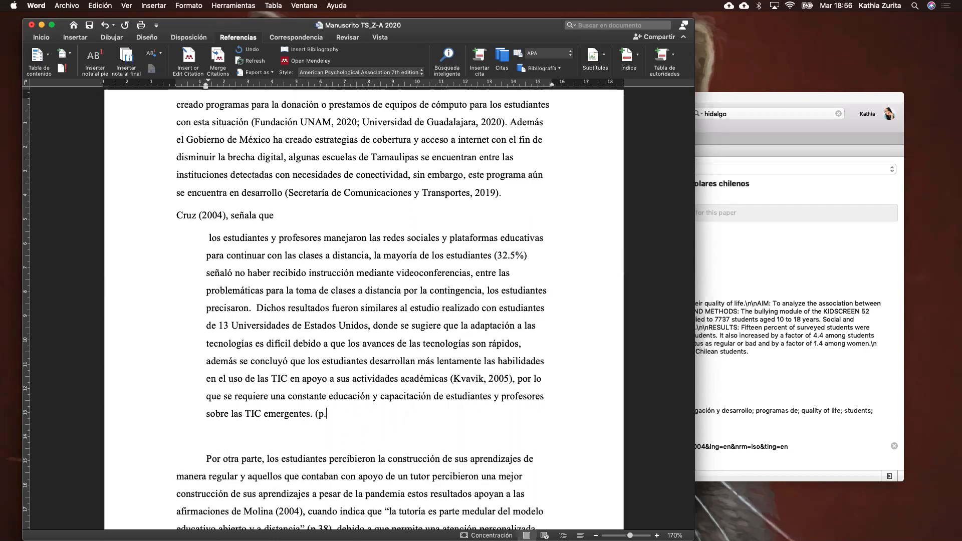
pyautogui.write('20).')
pyautogui.press('Return')
pyautogui.press('Return')
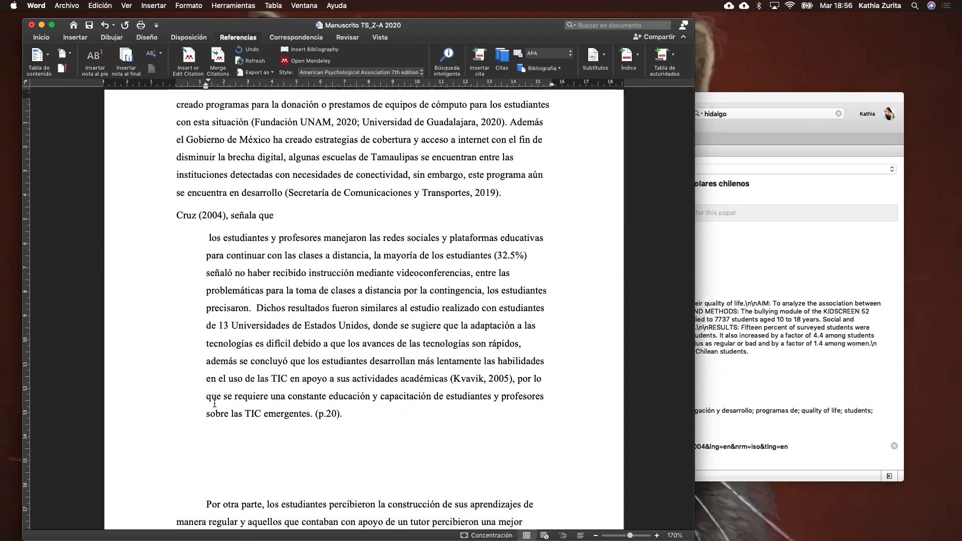
pyautogui.write('hsdhsichsiuedihcdudgcdwdcgsidgcskcsgcisc')
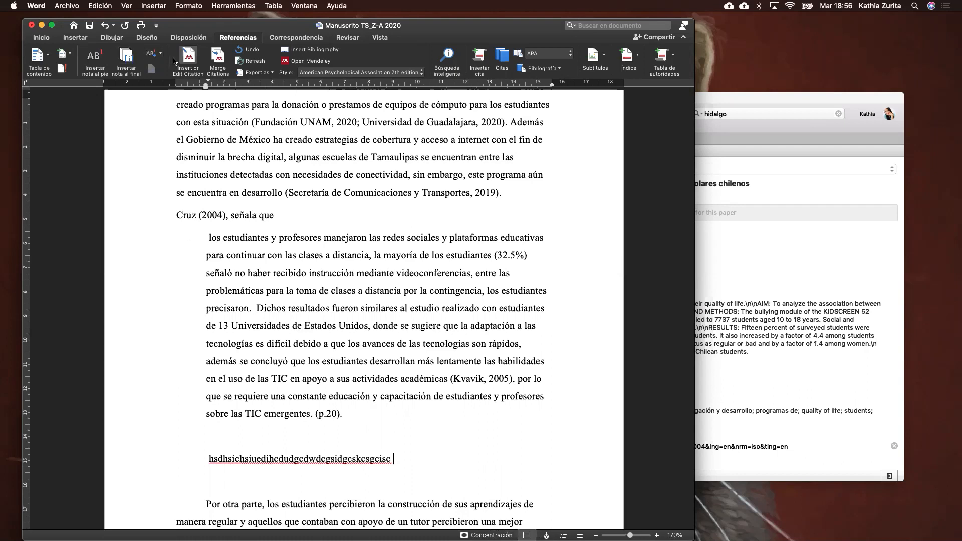
# Step: Try to insert the 2004 "Calidad de Vida en niños 7 a 16 años con cáncer" Mendeley citation with page 20 after the filler text
pyautogui.click(188, 60)
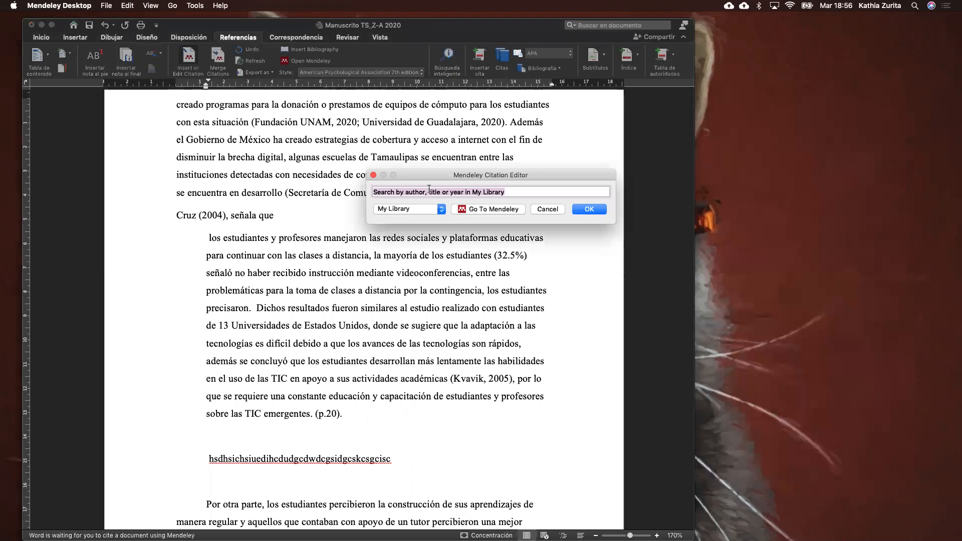
pyautogui.write('cruz')
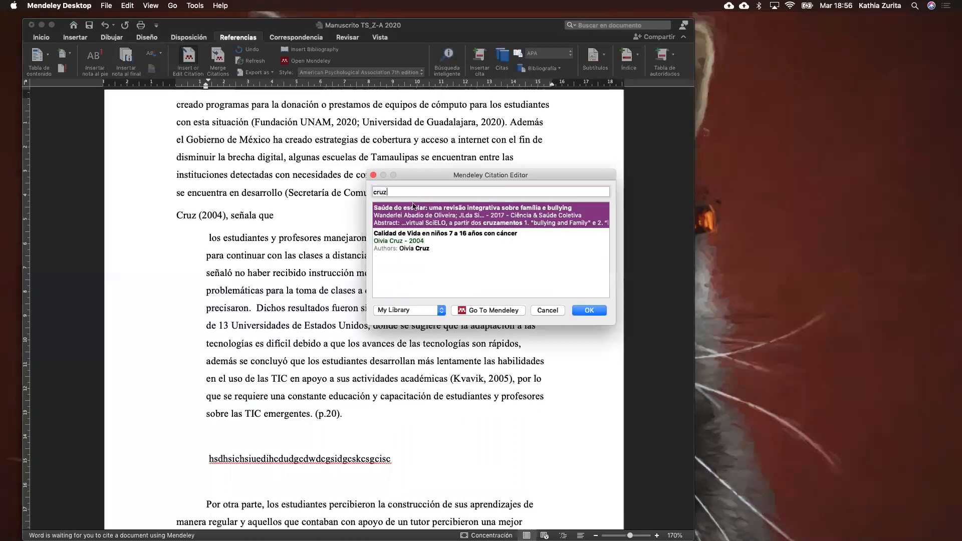
pyautogui.click(401, 248)
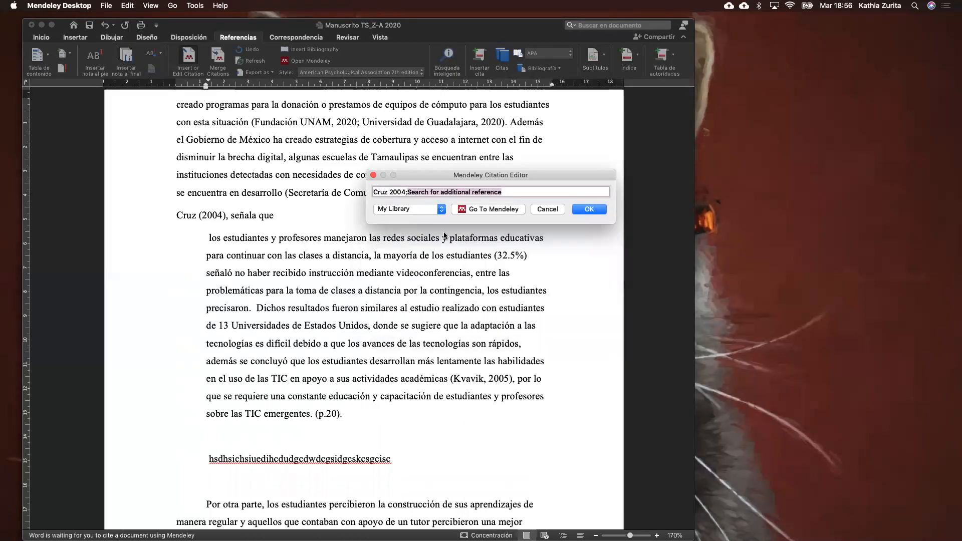
pyautogui.click(396, 194)
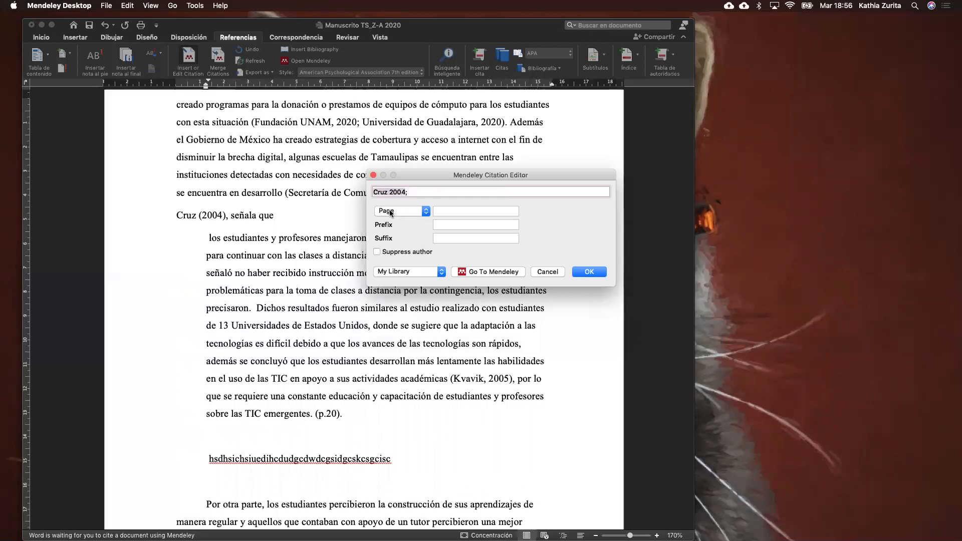
pyautogui.click(457, 212)
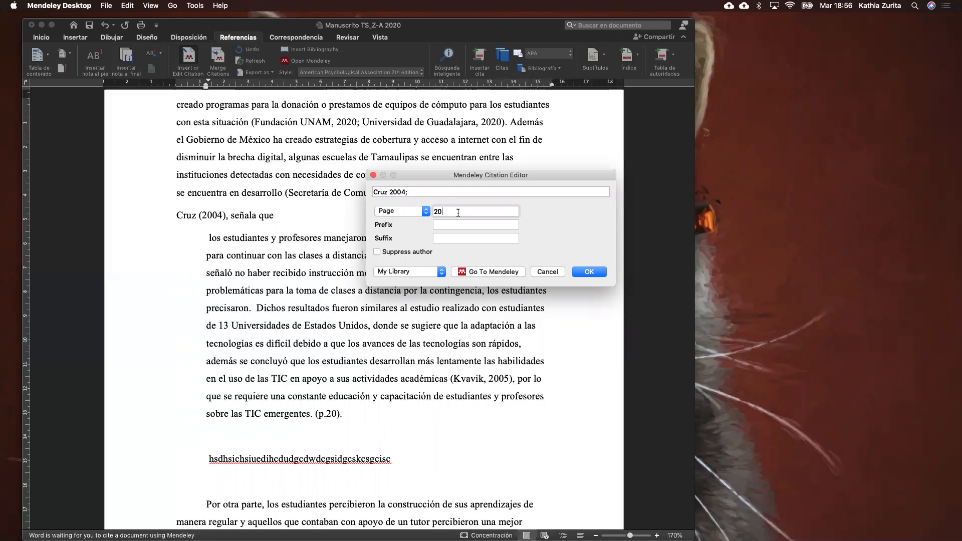
pyautogui.click(588, 272)
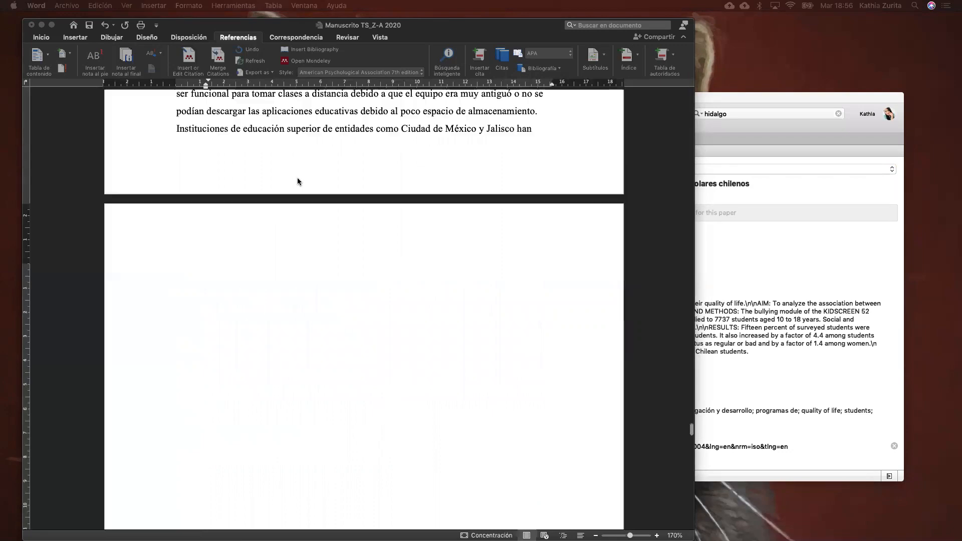
# Step: Insert the 2004 "Calidad de Vida en niños 7 a 16 años con cáncer" Mendeley citation after the filler text, with page 20 and the author included
pyautogui.scroll(10, 297, 181)
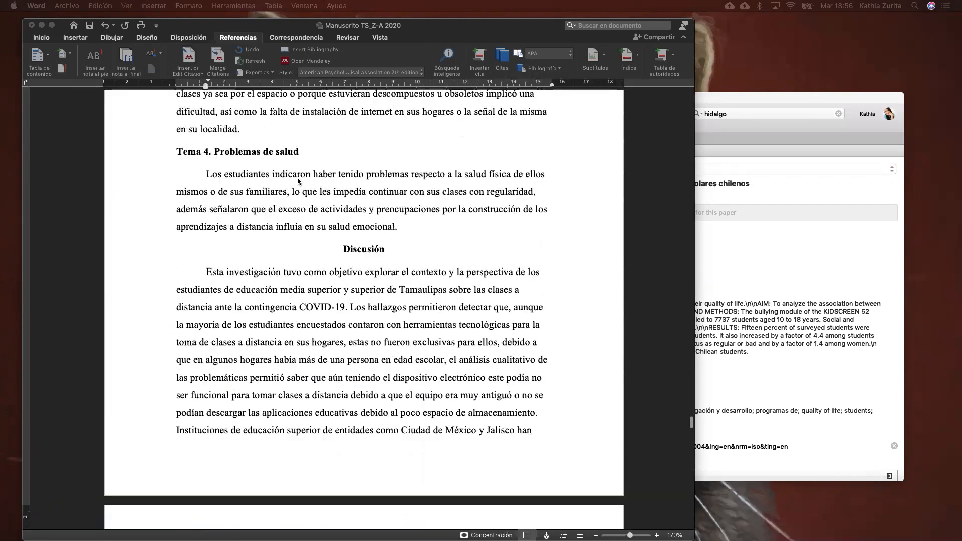
pyautogui.scroll(8, 298, 182)
pyautogui.scroll(-20, 298, 181)
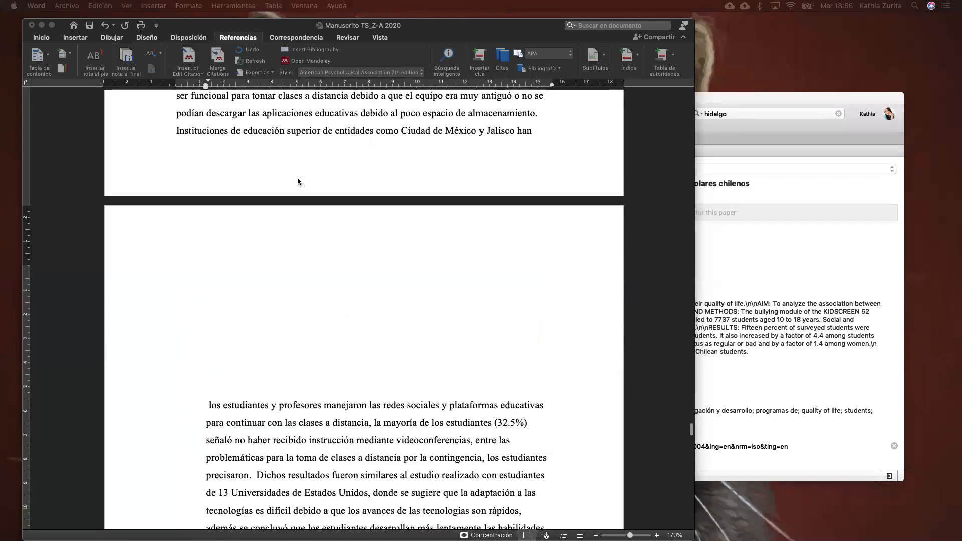
pyautogui.scroll(-2, 298, 182)
pyautogui.click(401, 220)
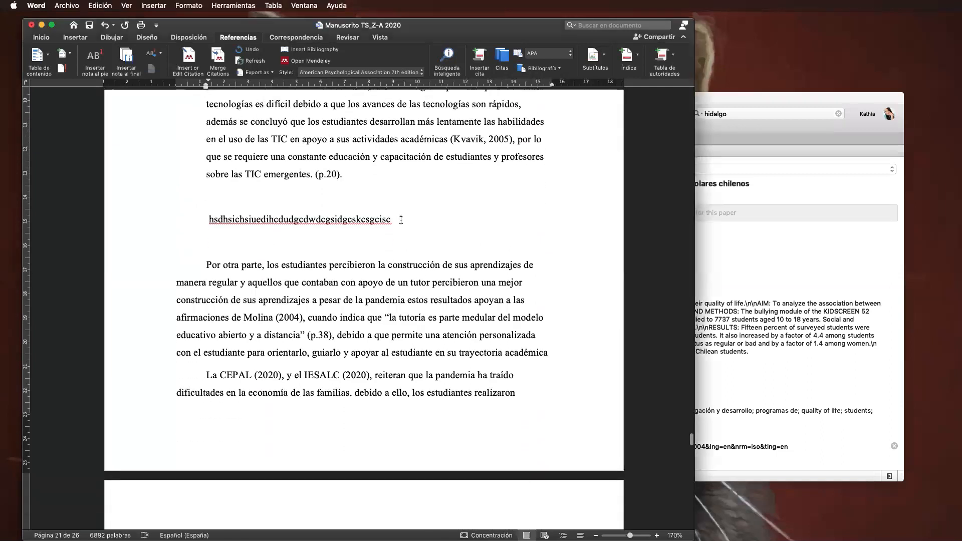
pyautogui.click(190, 56)
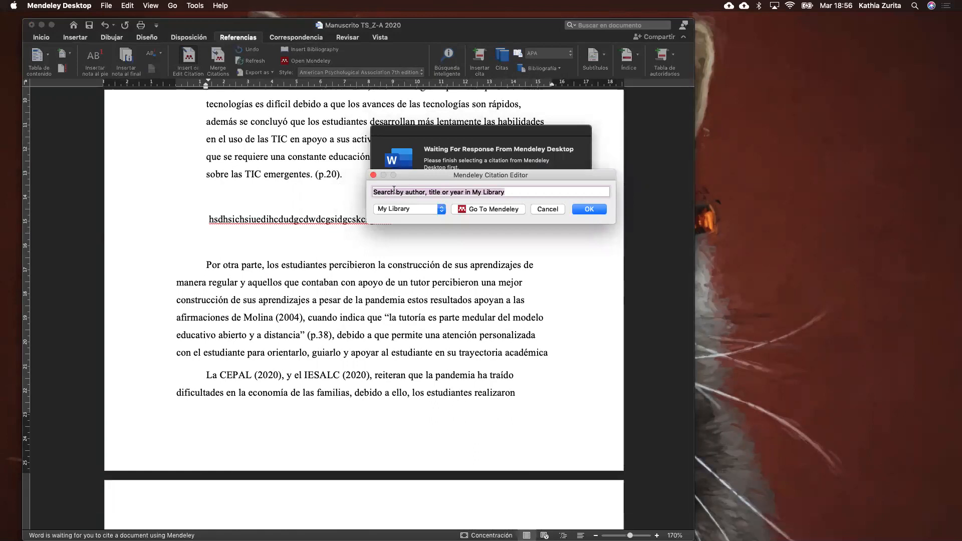
pyautogui.write('cruz')
pyautogui.click(387, 249)
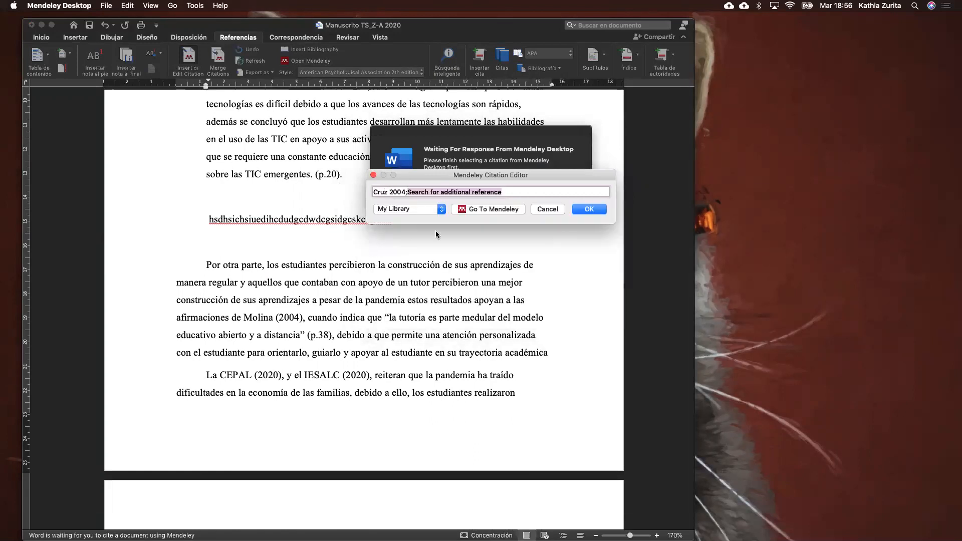
pyautogui.click(388, 193)
pyautogui.click(376, 252)
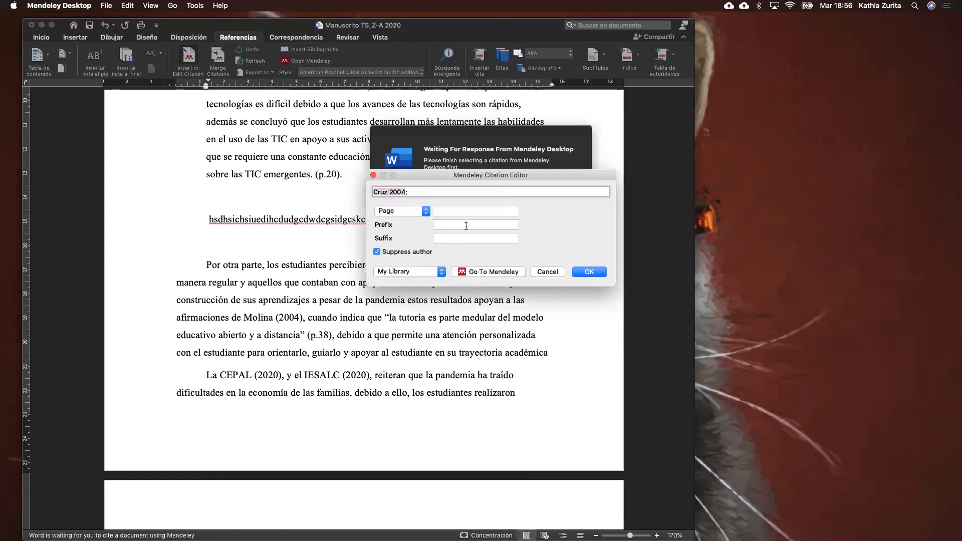
pyautogui.click(376, 252)
pyautogui.click(443, 212)
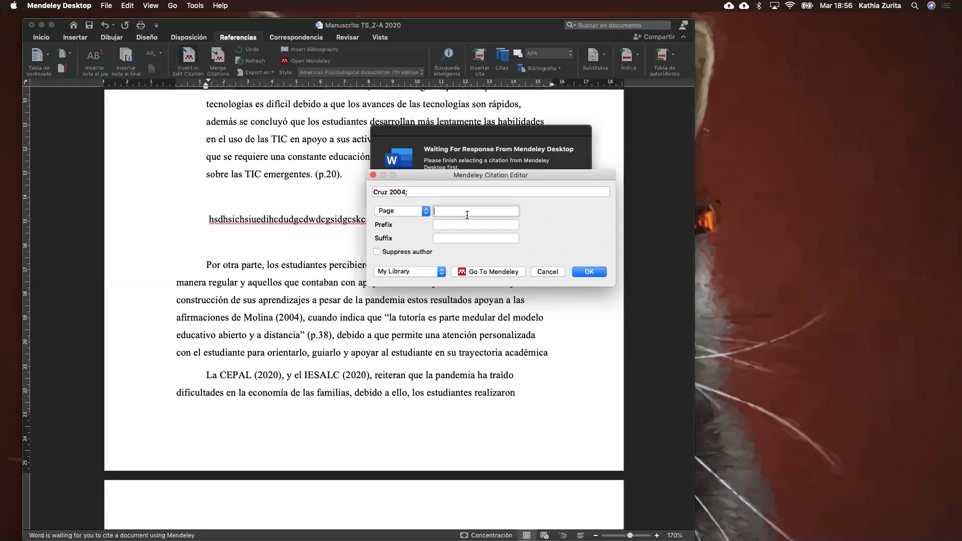
pyautogui.write('20')
pyautogui.click(575, 270)
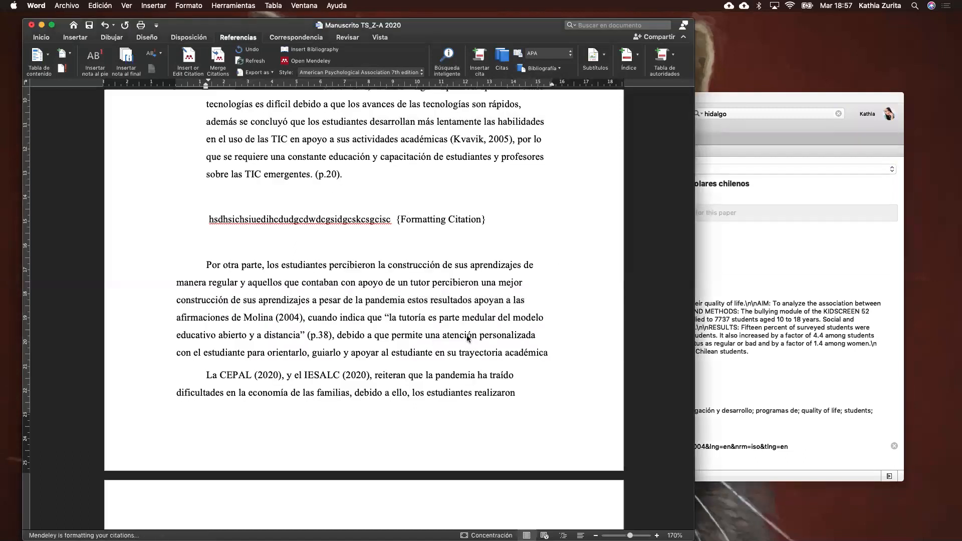
pyautogui.click(448, 219)
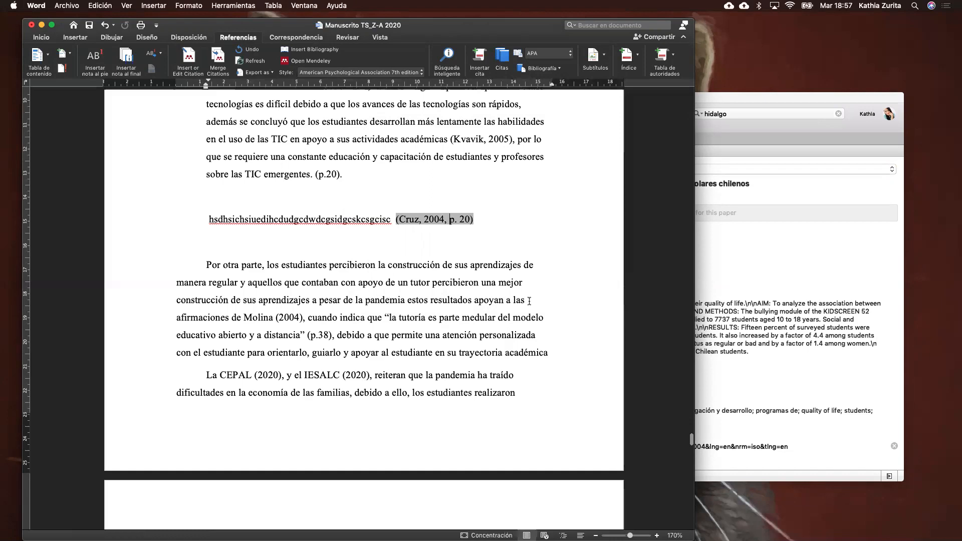
# Step: Examine the Referencias list at the end of the manuscript and return to the filler citation
pyautogui.scroll(-3, 529, 301)
pyautogui.scroll(2, 529, 301)
pyautogui.scroll(-15, 529, 301)
pyautogui.scroll(-10, 528, 300)
pyautogui.scroll(8, 451, 240)
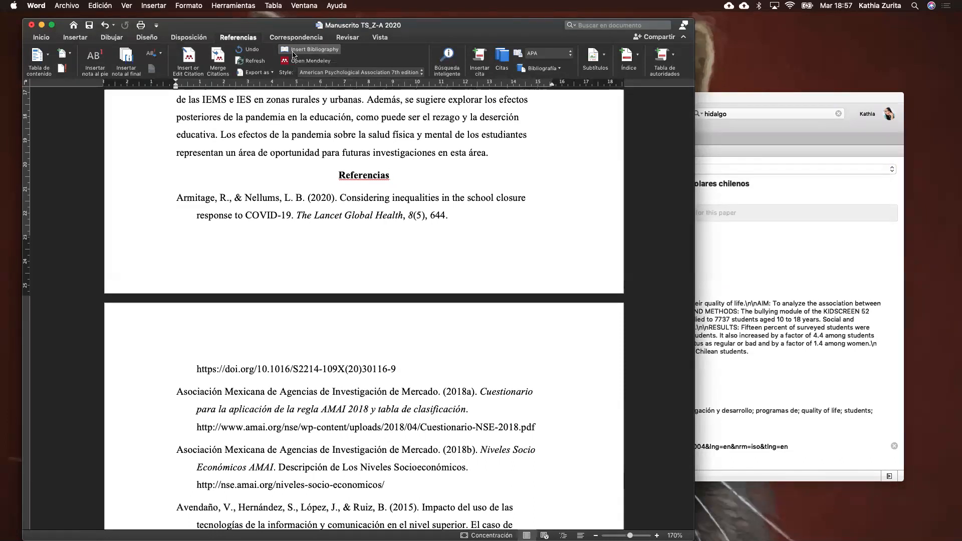
pyautogui.scroll(15, 416, 216)
pyautogui.scroll(3, 415, 216)
# Step: Minimize the Manuscrito TS_Z-A 2020 document and bring up the ejemplo 4 document in full screen
pyautogui.hotkey('ctrl', 'Up')
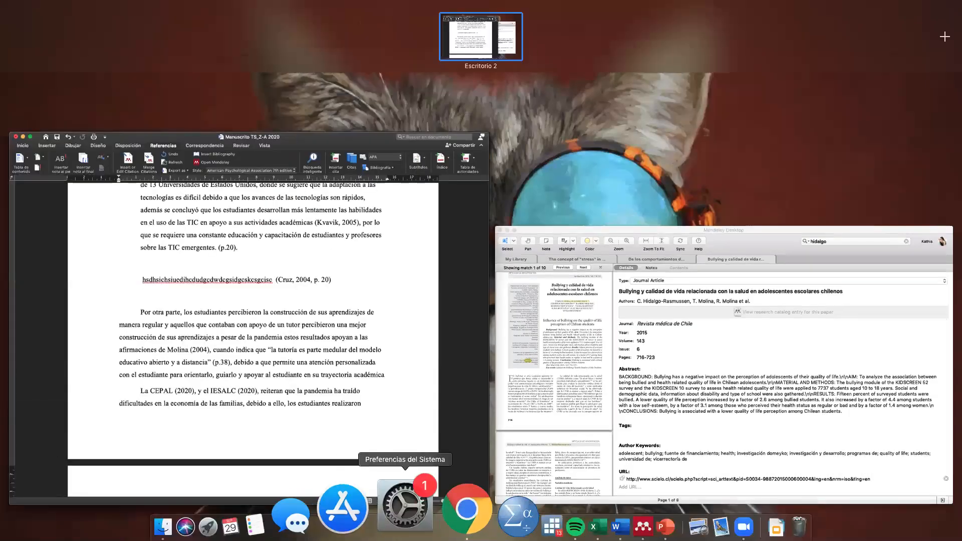
pyautogui.click(541, 502)
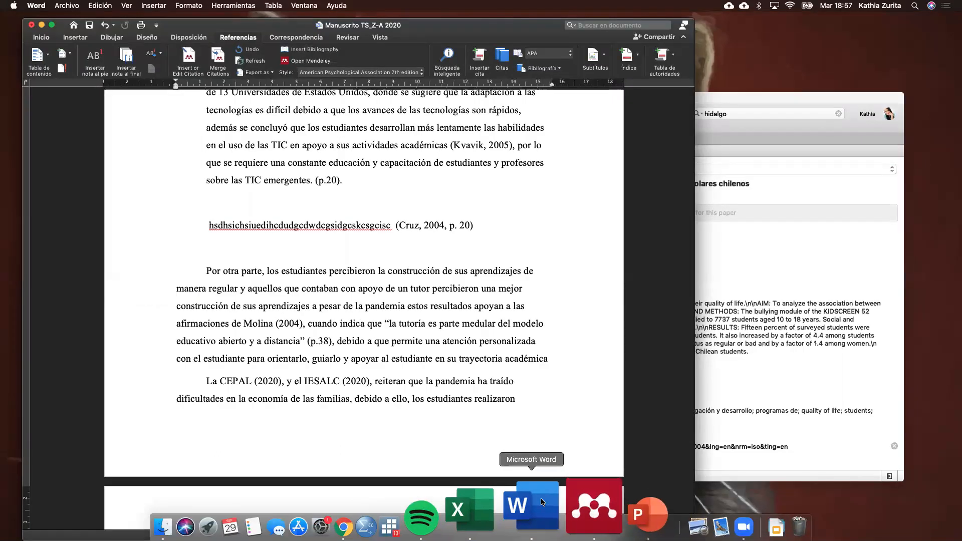
pyautogui.click(41, 25)
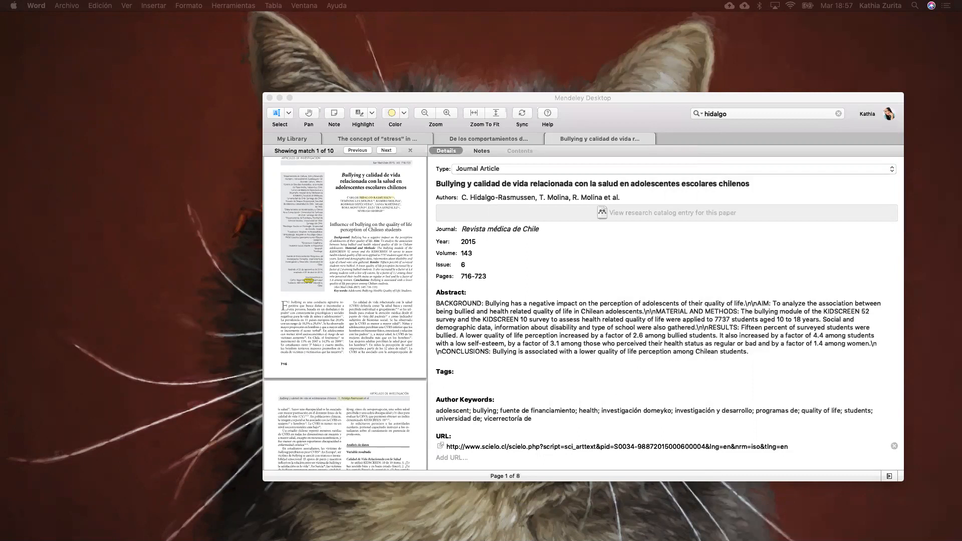
pyautogui.moveTo(396, 66); pyautogui.dragTo(437, 96)
pyautogui.click(167, 96)
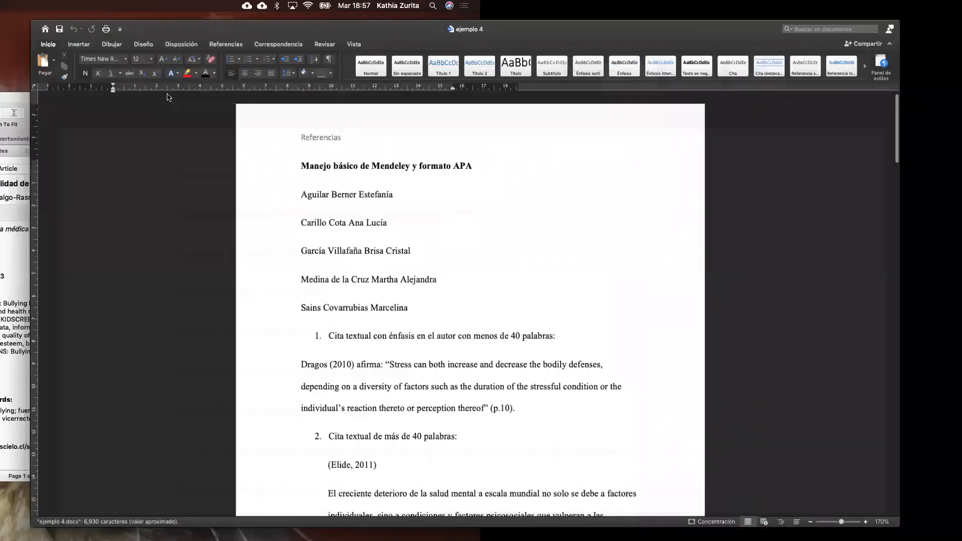
# Step: Delete the list of student names below the title "Manejo básico de Mendeley y formato APA"
pyautogui.scroll(-3, 399, 248)
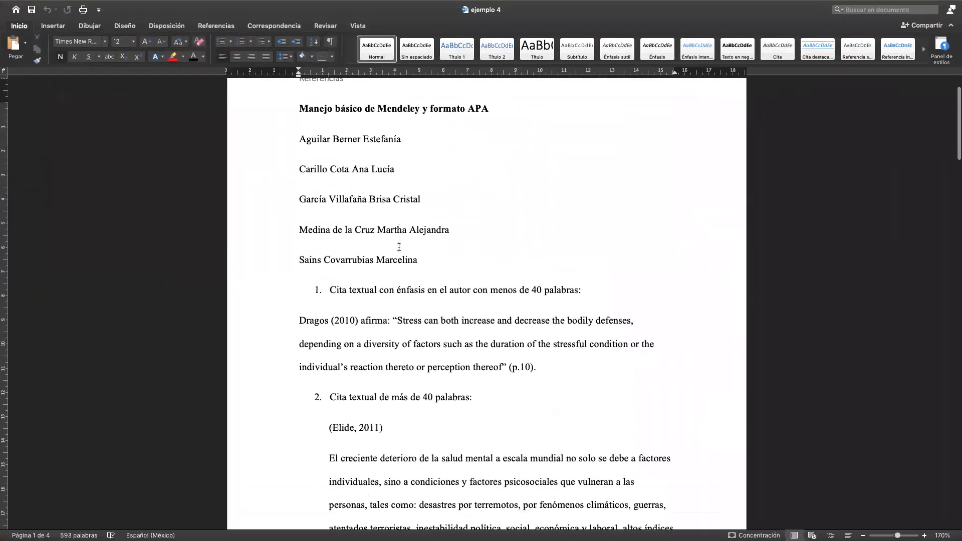
pyautogui.moveTo(420, 265); pyautogui.dragTo(298, 147)
pyautogui.press('BackSpace')
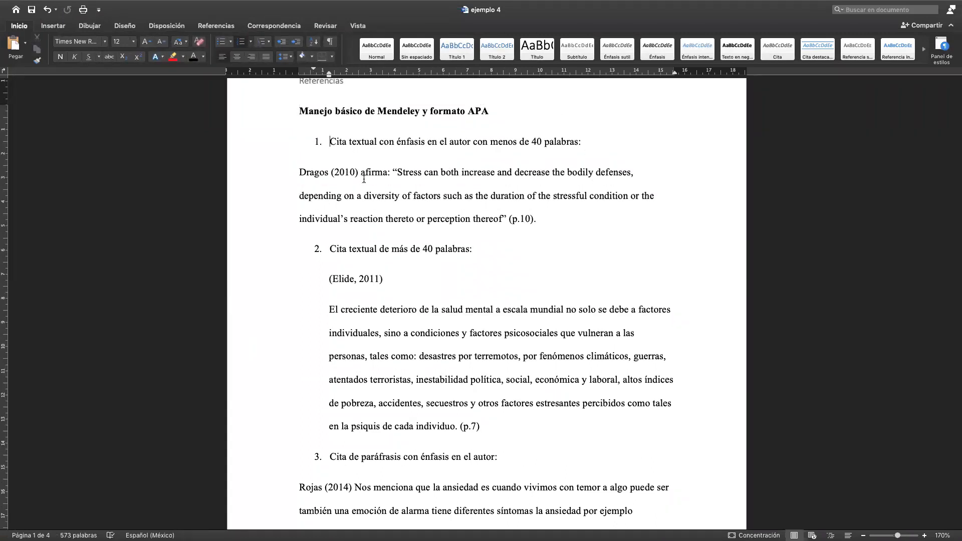
# Step: Examine the in-text citations and the reference list entries throughout the ejemplo 4 document
pyautogui.scroll(2, 378, 185)
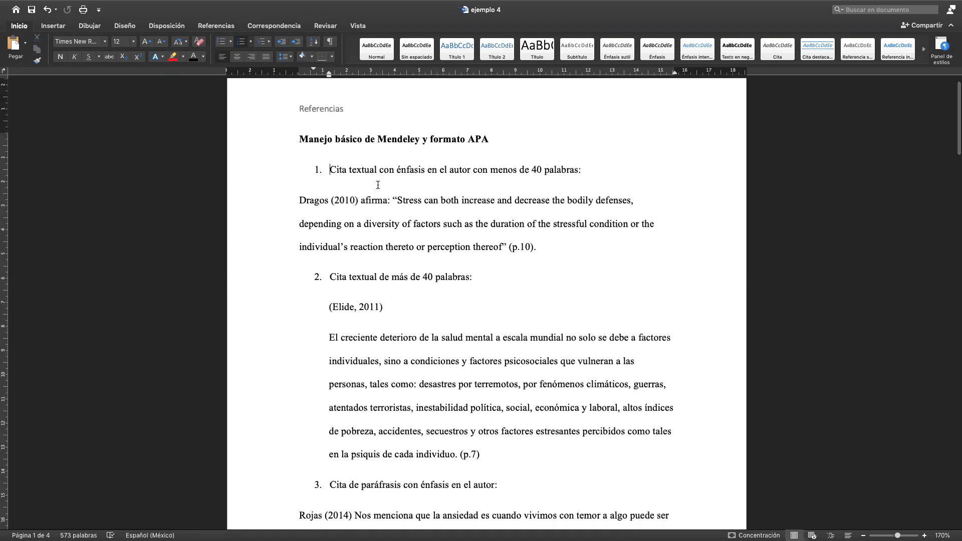
pyautogui.scroll(1, 378, 185)
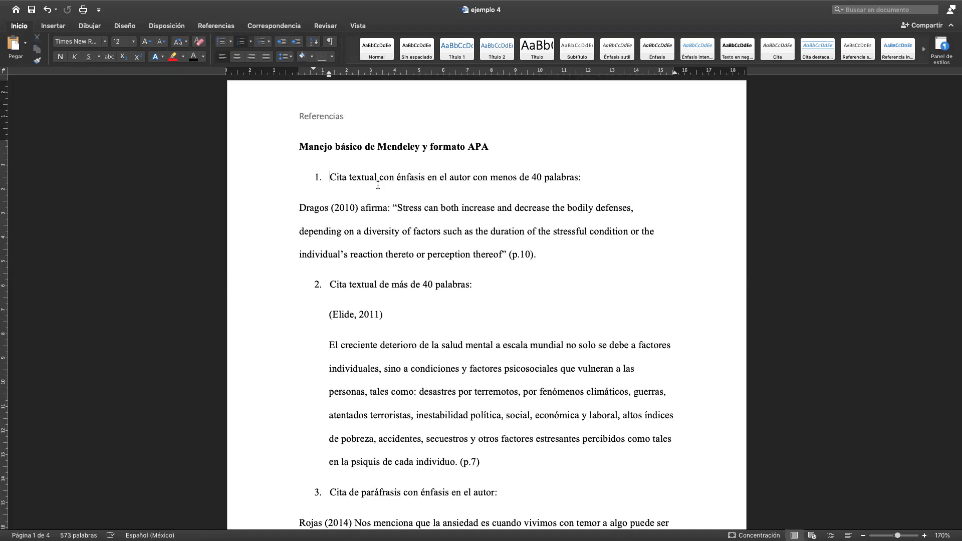
pyautogui.scroll(-20, 452, 283)
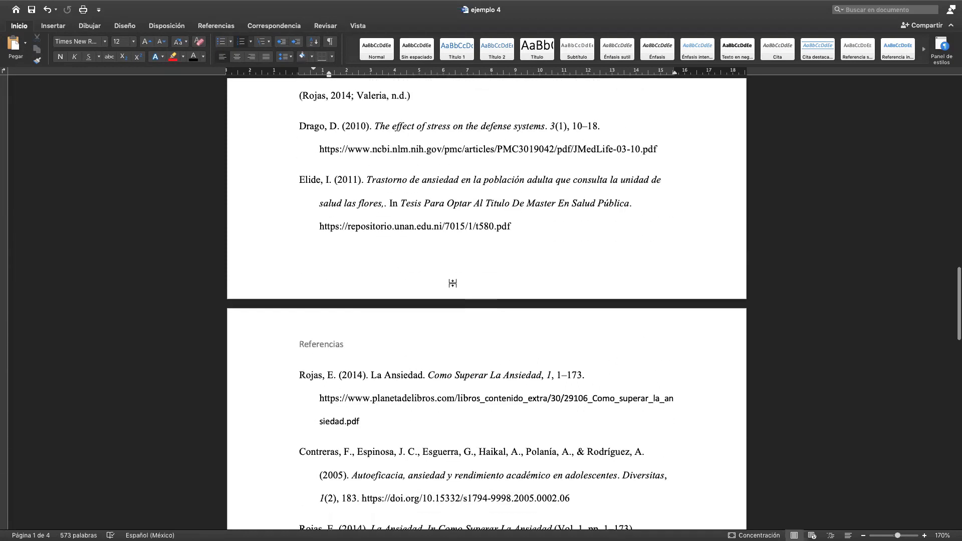
pyautogui.scroll(-10, 452, 283)
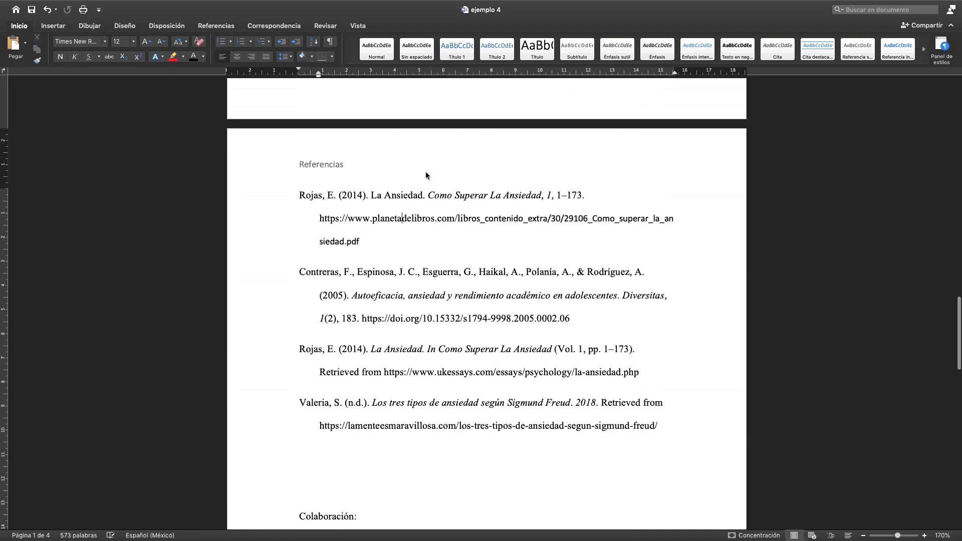
pyautogui.scroll(5, 426, 175)
pyautogui.scroll(4, 425, 173)
pyautogui.click(393, 280)
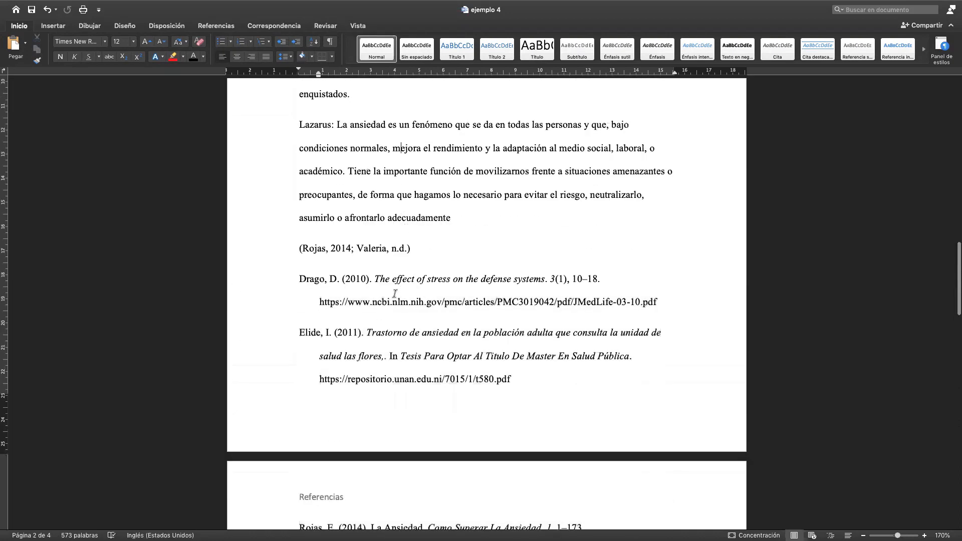
# Step: Add a line reading "Referencias" between the (Rojas, 2014; Valeria, n.d.) citation and the Drago reference entry
pyautogui.scroll(4, 430, 340)
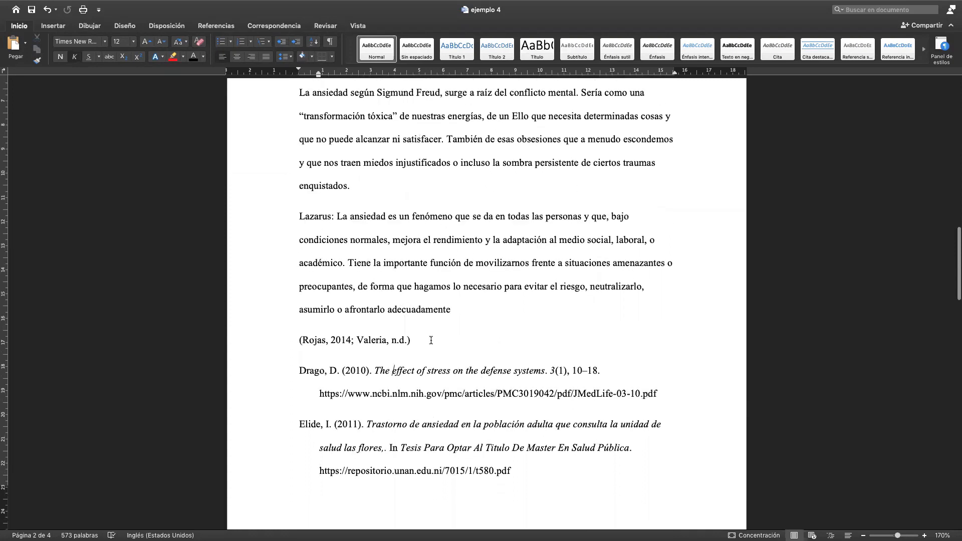
pyautogui.scroll(-6, 430, 341)
pyautogui.click(425, 198)
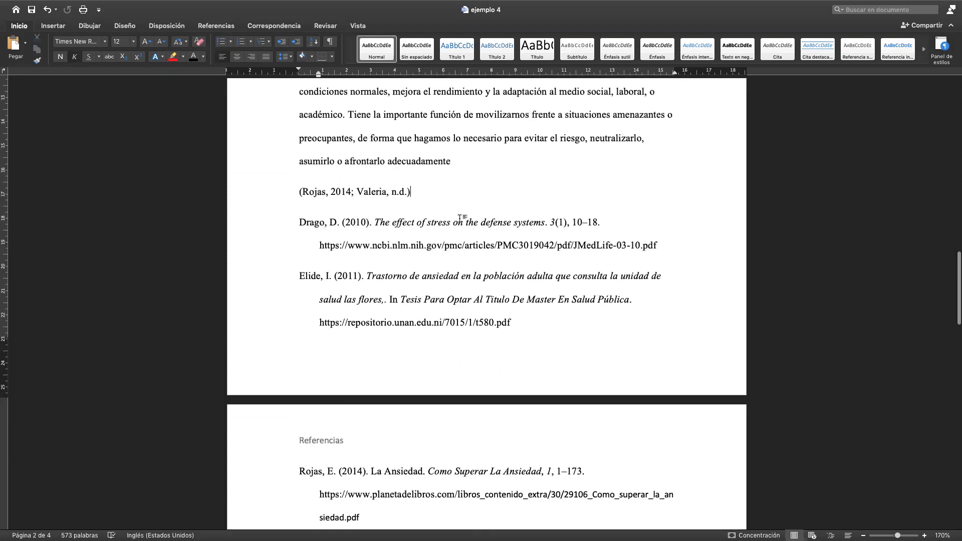
pyautogui.click(296, 219)
pyautogui.press('Return')
pyautogui.press('Up')
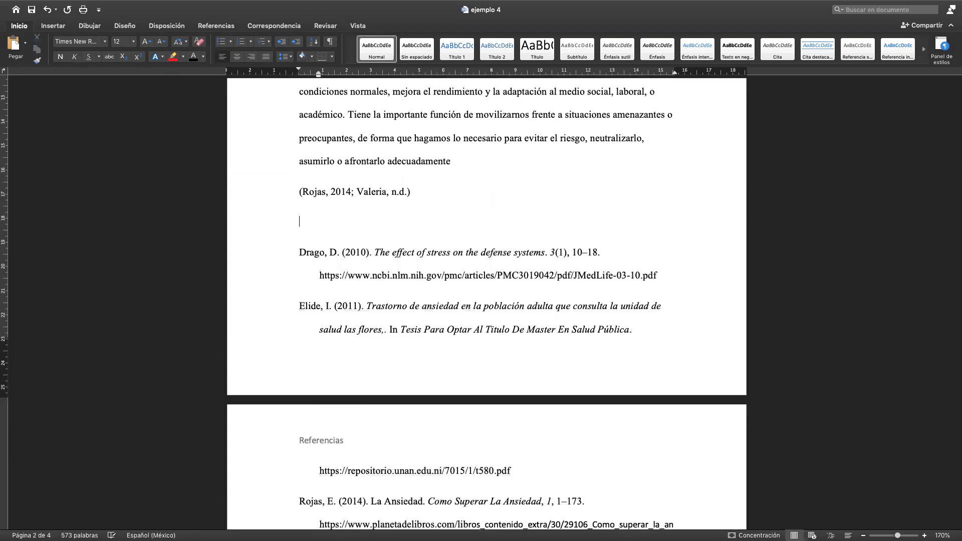
pyautogui.write('Referencias')
# Step: Modify the Título 1 style to Times New Roman 12, bold, centered, double-spaced, with automatic font color
pyautogui.rightClick(449, 49)
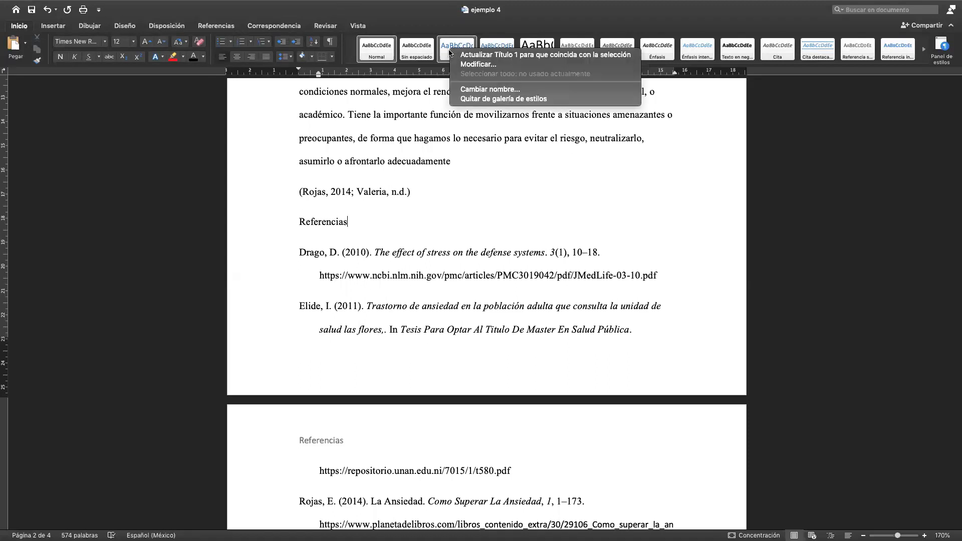
pyautogui.press('Escape')
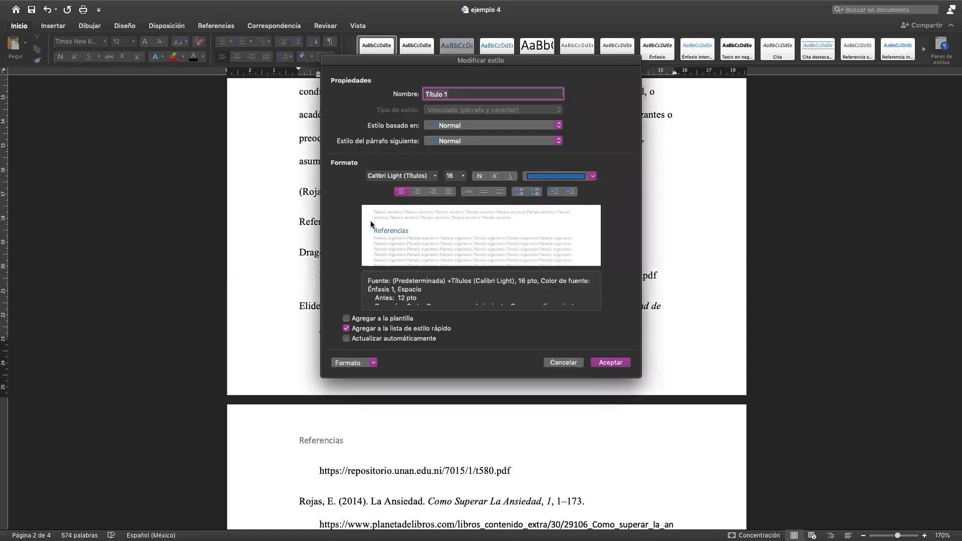
pyautogui.click(433, 176)
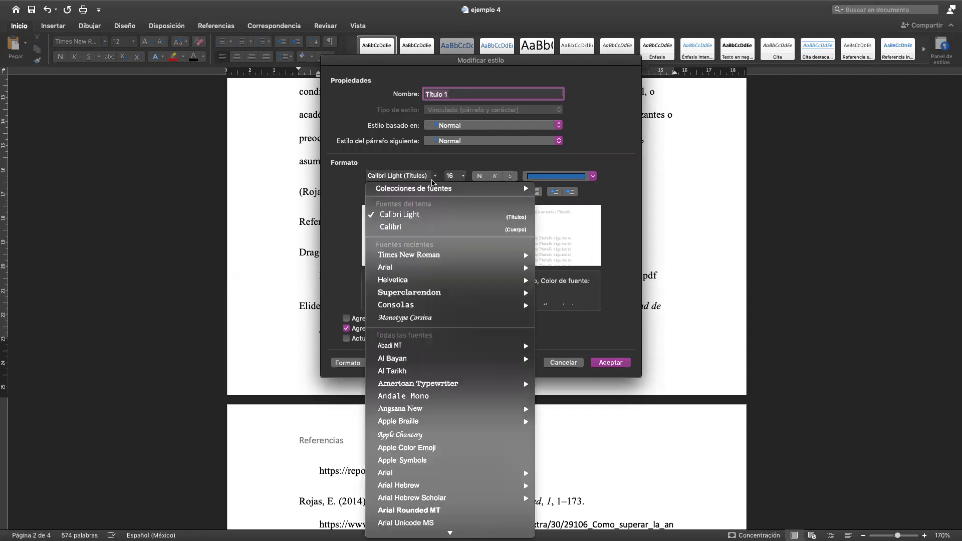
pyautogui.press('Escape')
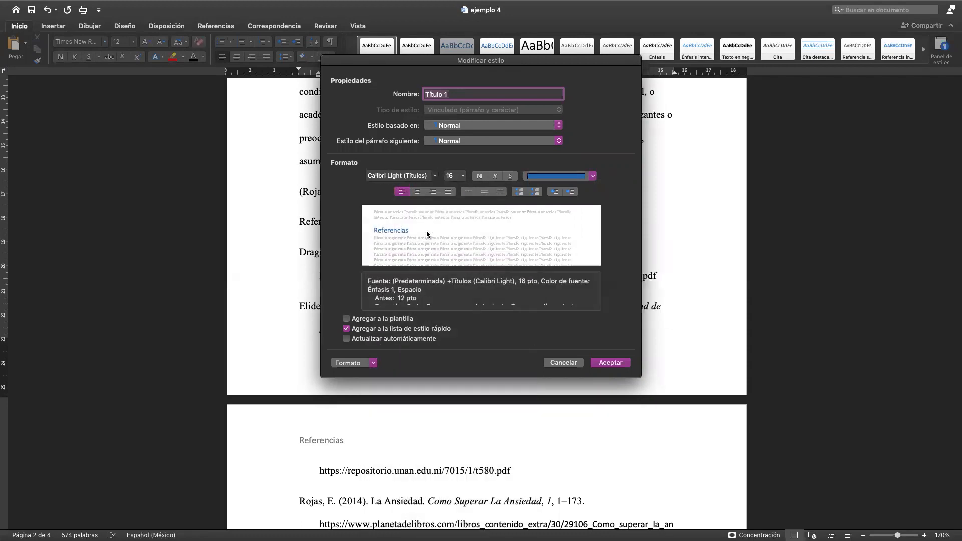
pyautogui.click(465, 176)
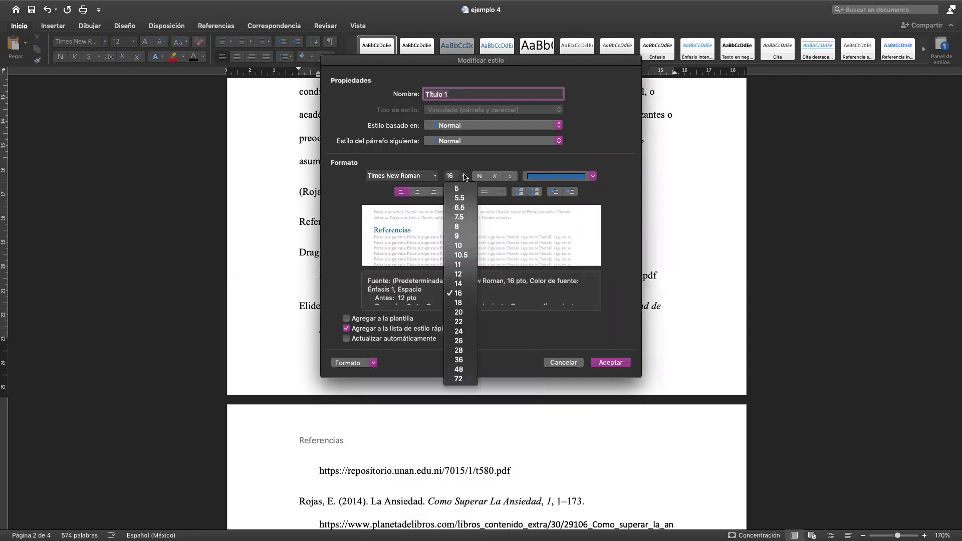
pyautogui.click(460, 274)
pyautogui.click(418, 191)
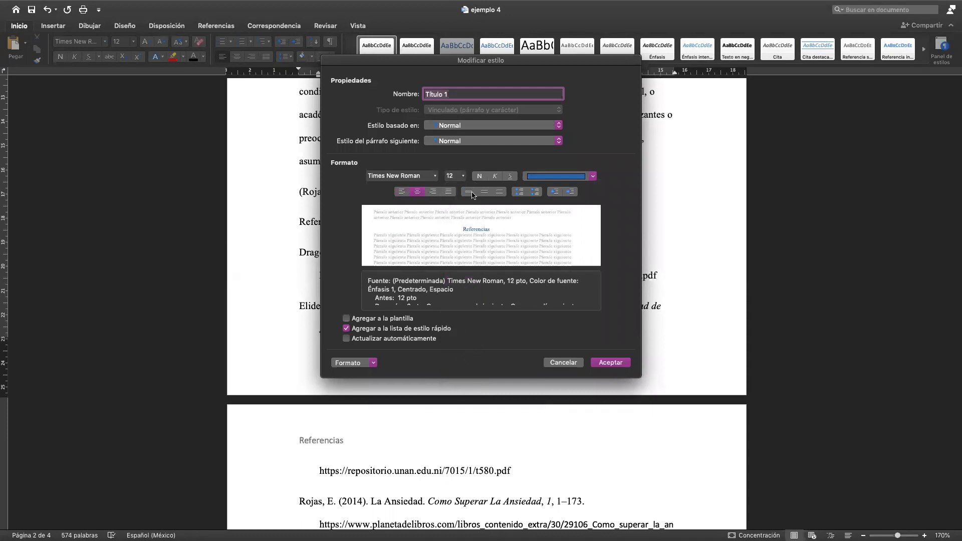
pyautogui.click(500, 192)
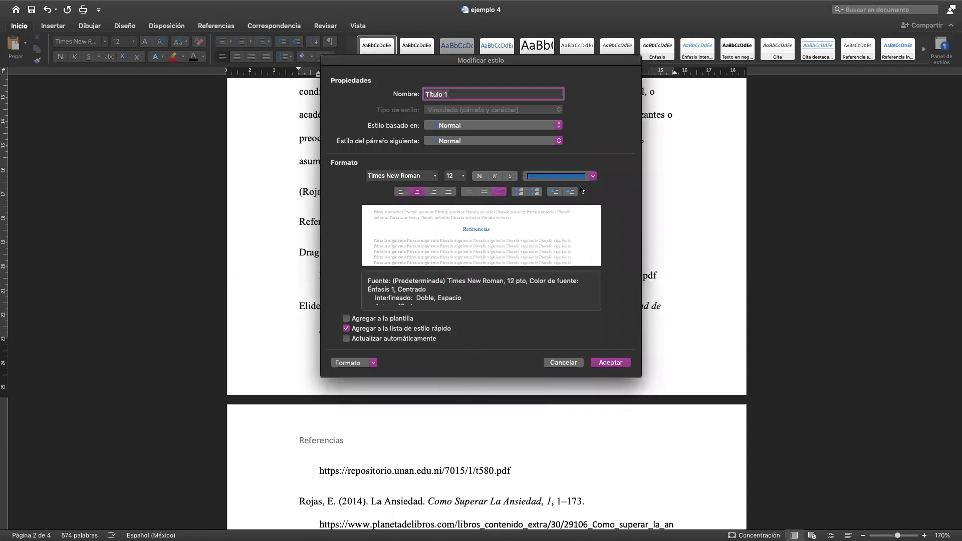
pyautogui.click(592, 177)
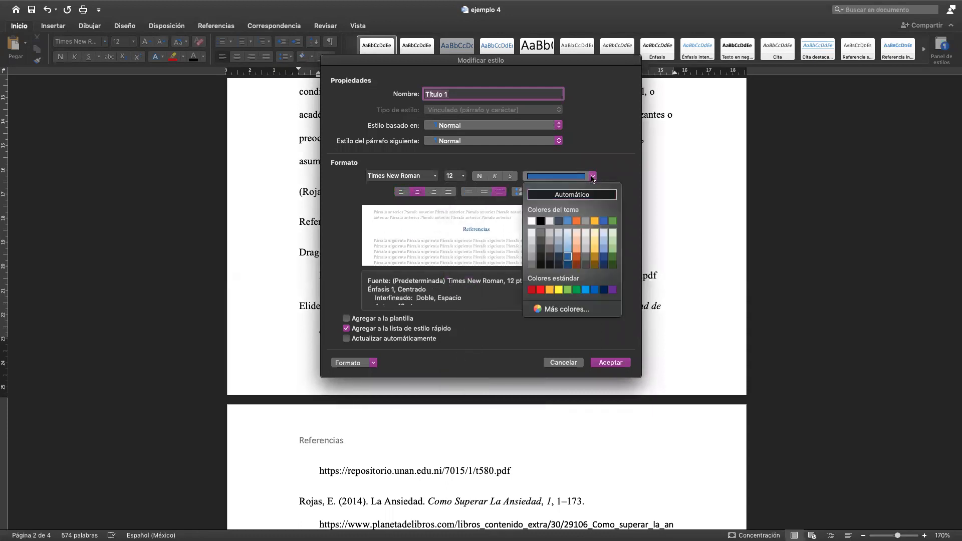
pyautogui.click(566, 193)
pyautogui.click(479, 176)
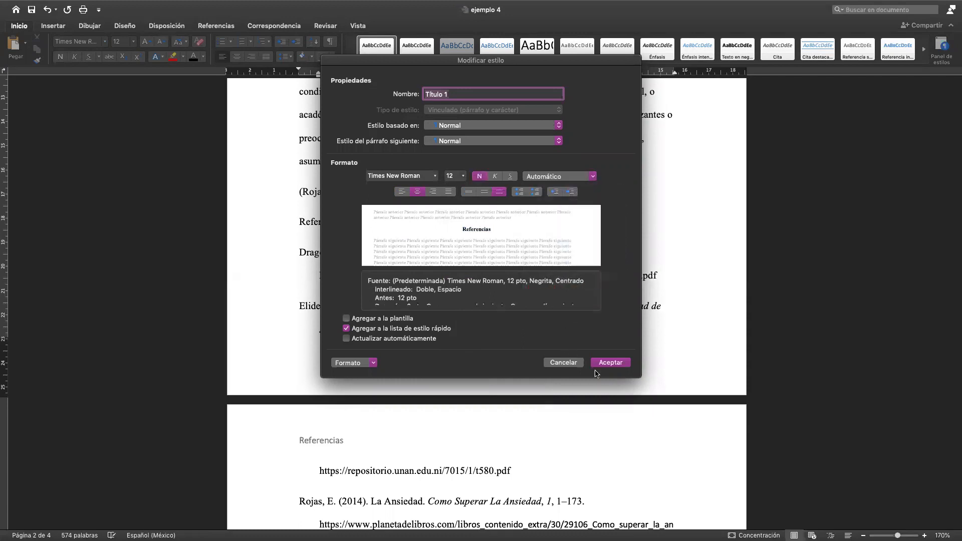
pyautogui.click(606, 362)
# Step: Apply the Título 1 style to the "Referencias" line and to the title "Manejo básico de Mendeley y formato APA"
pyautogui.click(326, 221)
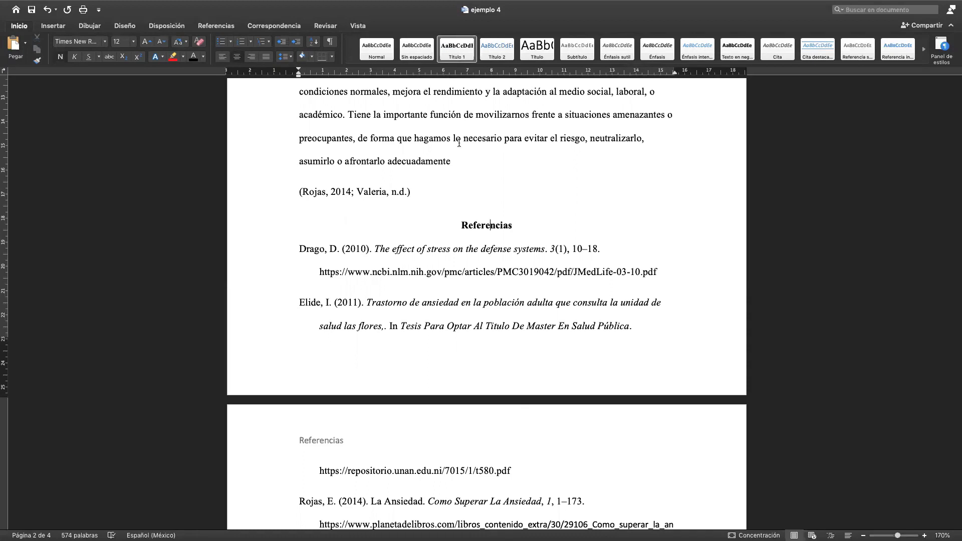
pyautogui.scroll(10, 459, 142)
pyautogui.scroll(5, 459, 143)
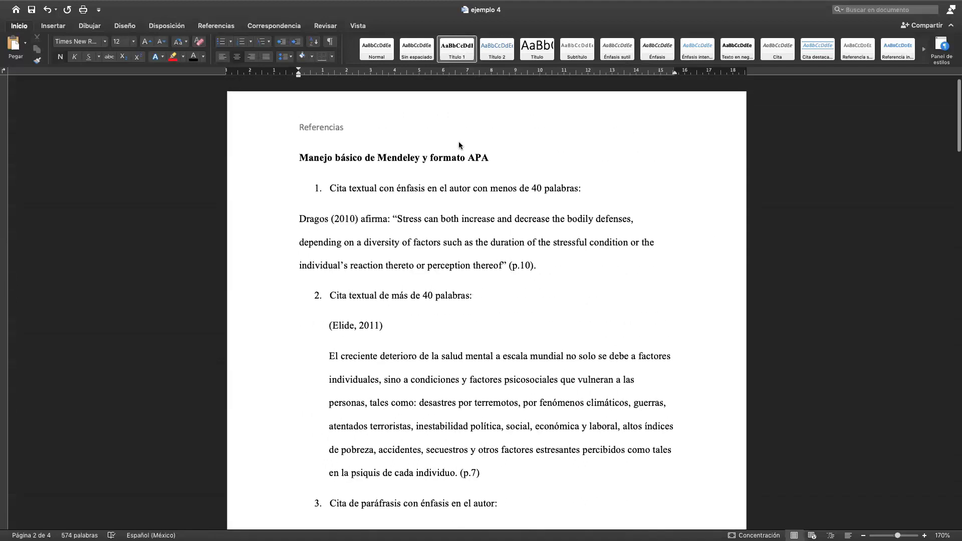
pyautogui.click(456, 49)
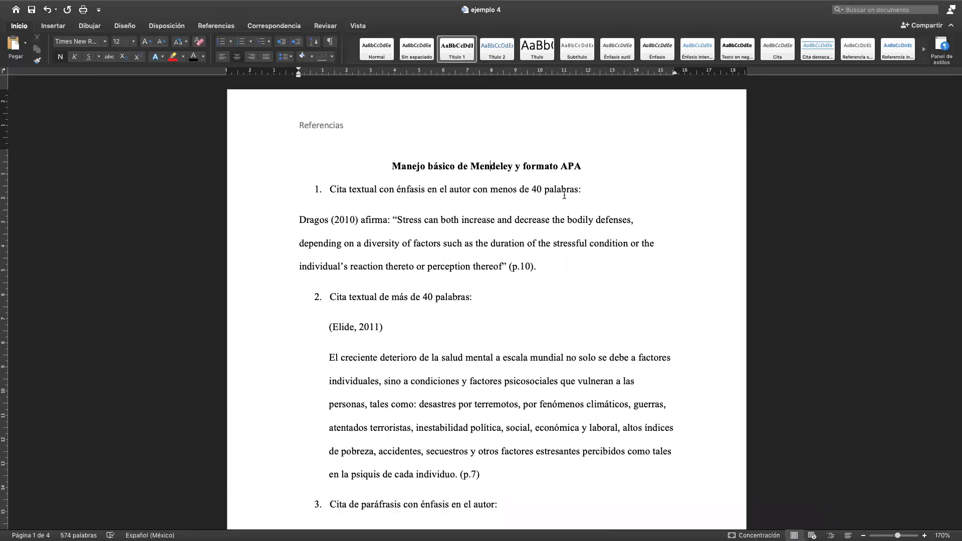
# Step: Modify the Título 2 style to Times New Roman 12, bold, double-spaced, with automatic font color
pyautogui.moveTo(582, 192); pyautogui.dragTo(301, 184)
pyautogui.click(320, 190)
pyautogui.click(328, 191)
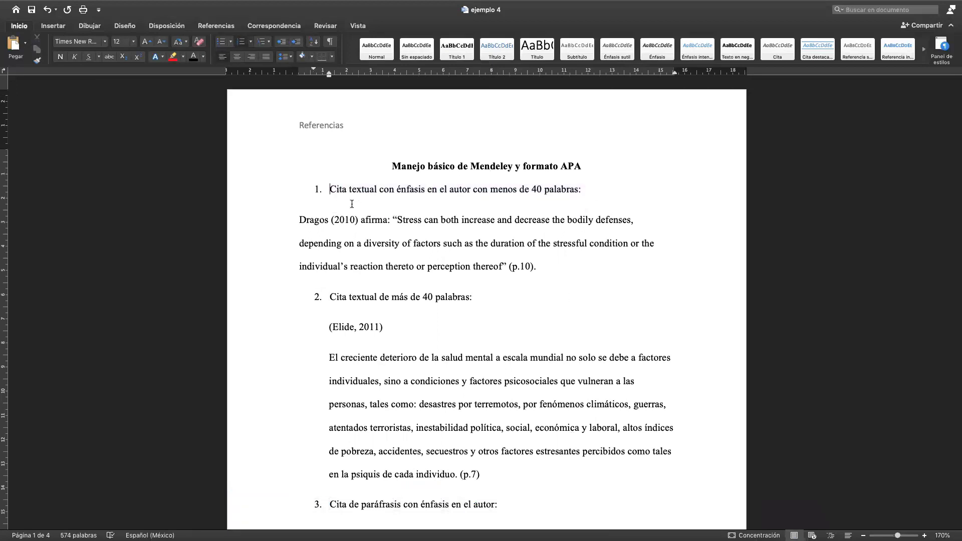
pyautogui.rightClick(485, 54)
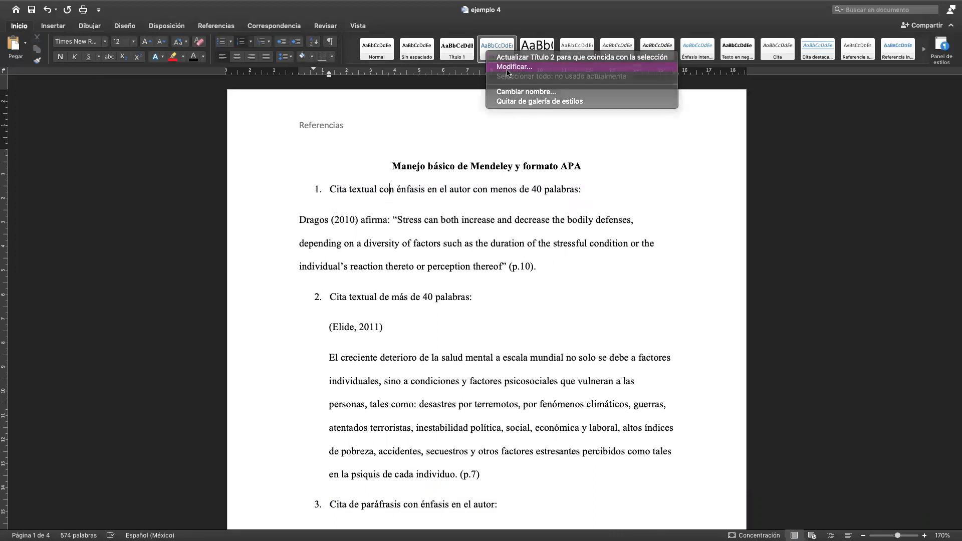
pyautogui.press('Escape')
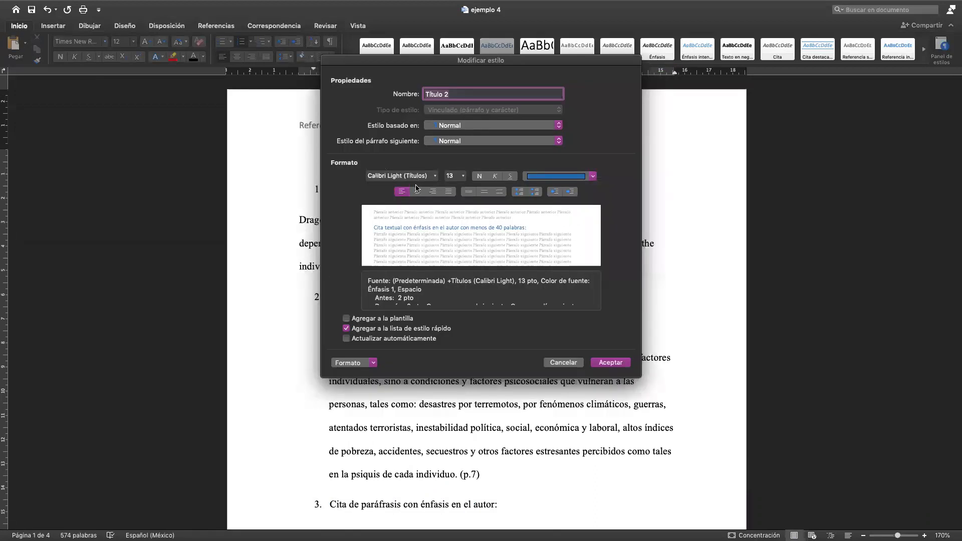
pyautogui.click(435, 176)
pyautogui.click(393, 256)
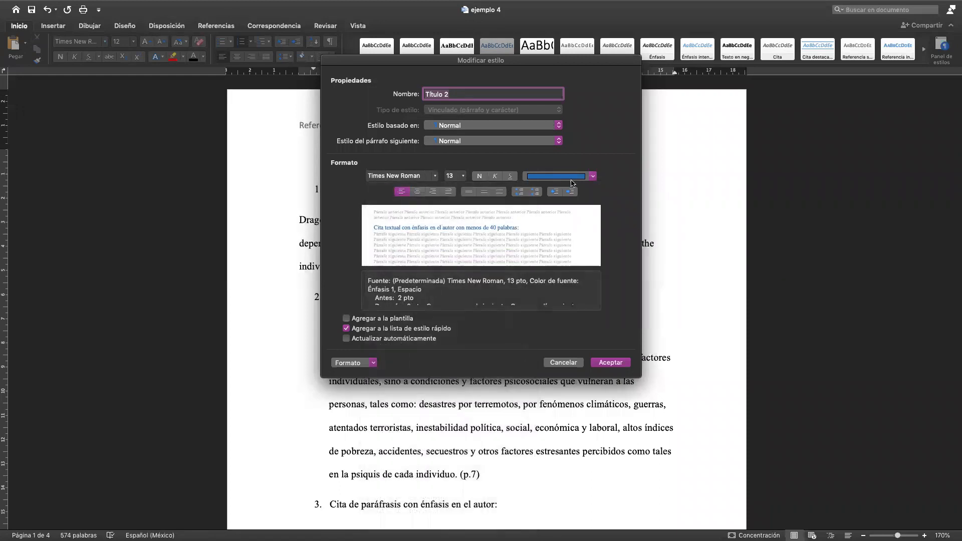
pyautogui.click(592, 176)
pyautogui.click(574, 193)
pyautogui.click(476, 176)
pyautogui.click(462, 176)
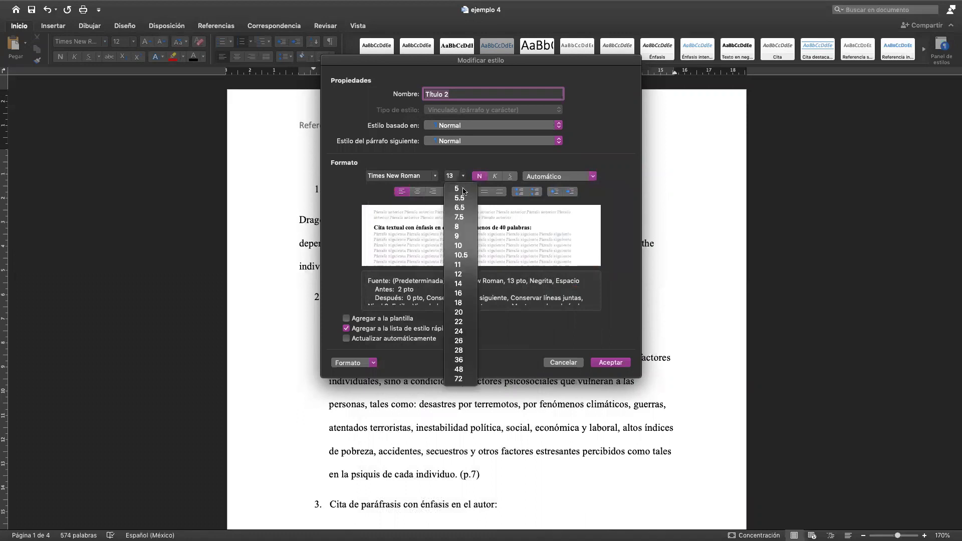
pyautogui.click(459, 274)
pyautogui.click(499, 191)
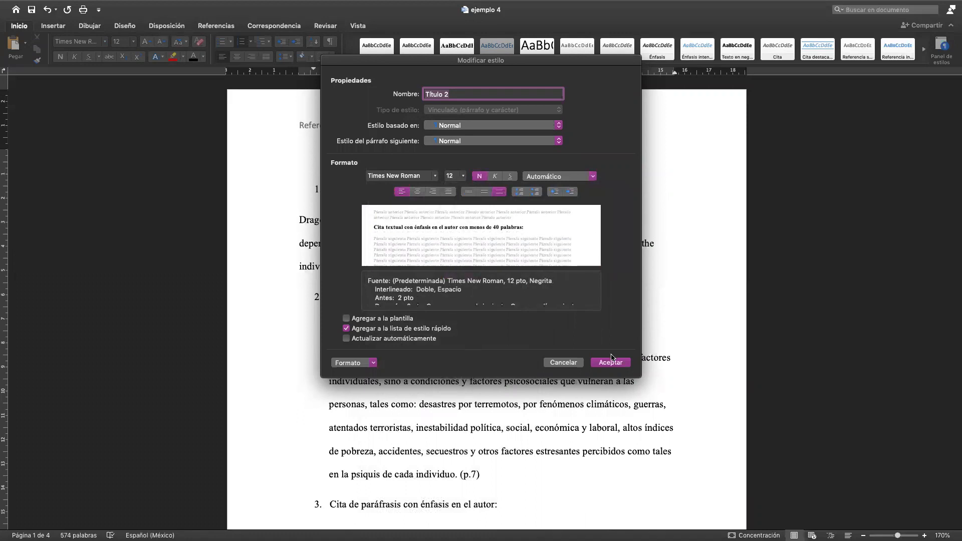
pyautogui.click(611, 361)
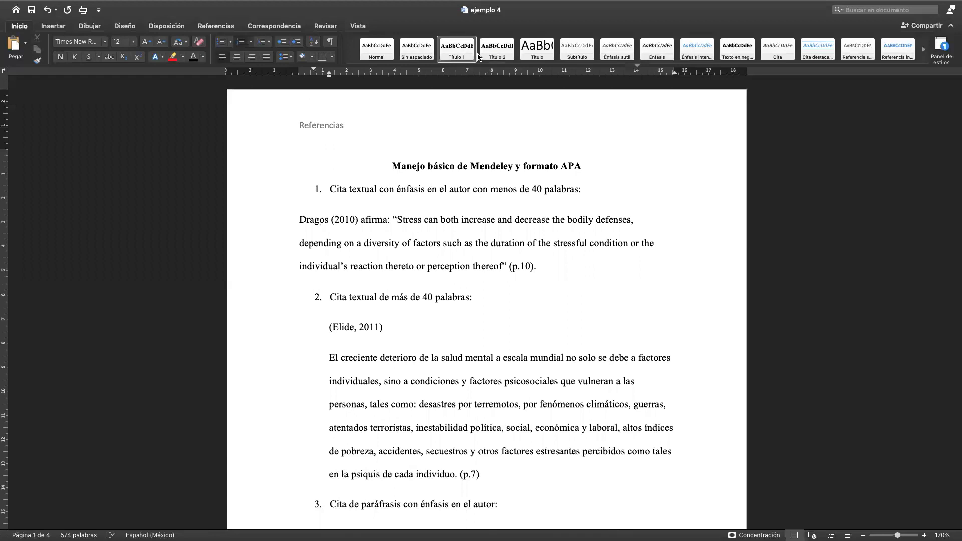
# Step: Apply Título 2 to "Cita textual con énfasis en el autor con menos de 40 palabras:" and insert an empty line above the document title
pyautogui.click(496, 48)
pyautogui.click(418, 173)
pyautogui.press('super+Left')
pyautogui.press('Return')
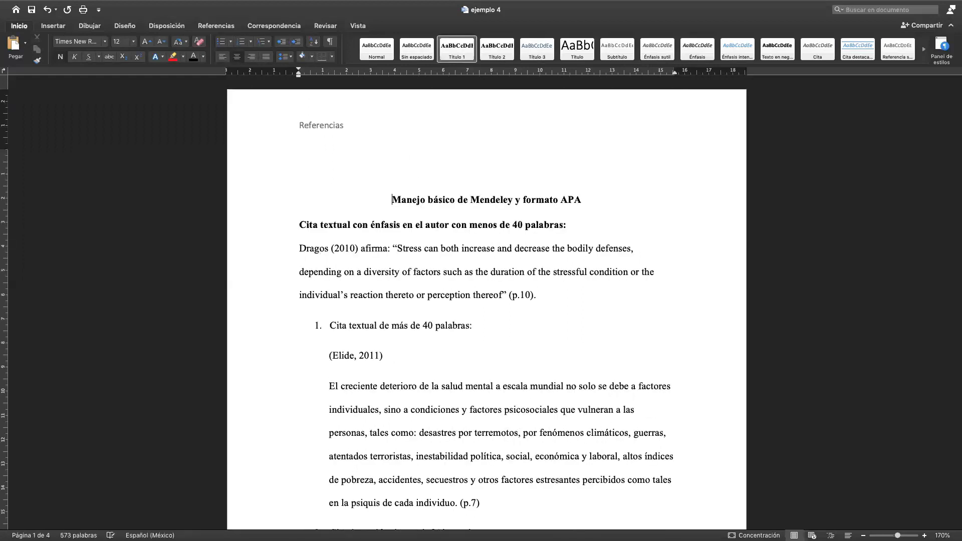
# Step: Apply the Título 2 style to the four remaining numbered headings, from "Cita textual de más de 40 palabras:" to "Cita de paráfrasis que contenga dos fuentes."
pyautogui.click(357, 327)
pyautogui.click(496, 48)
pyautogui.scroll(-3, 440, 237)
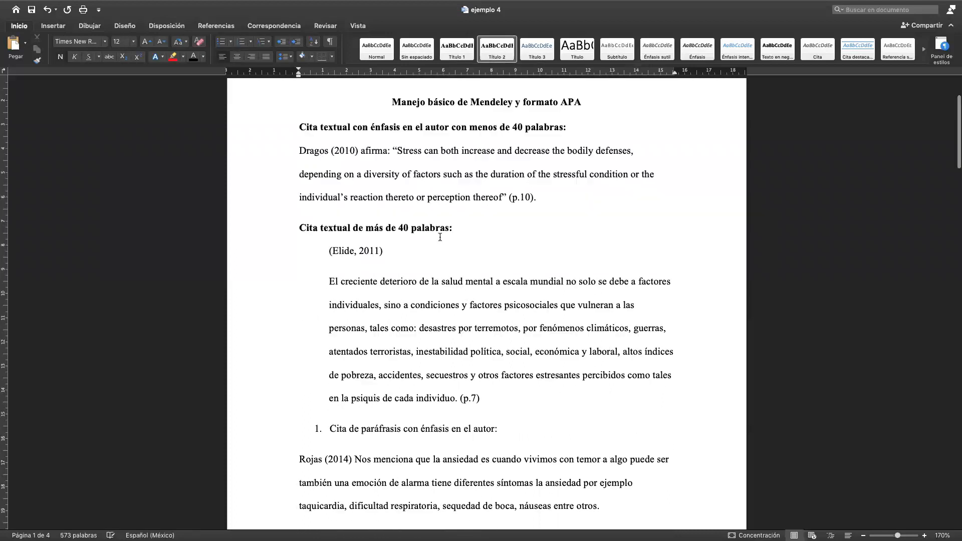
pyautogui.scroll(-5, 440, 237)
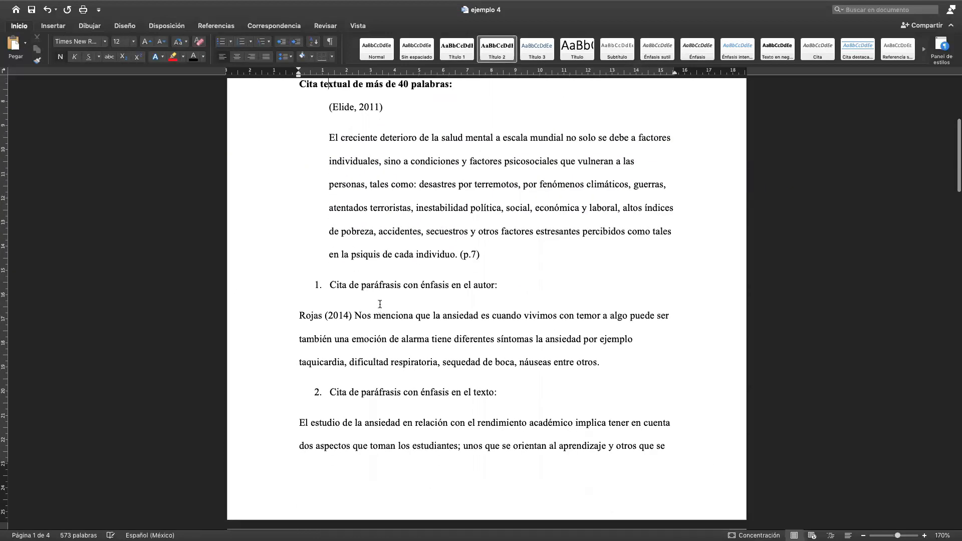
pyautogui.click(493, 50)
pyautogui.scroll(-5, 373, 265)
pyautogui.click(498, 55)
pyautogui.scroll(-5, 402, 306)
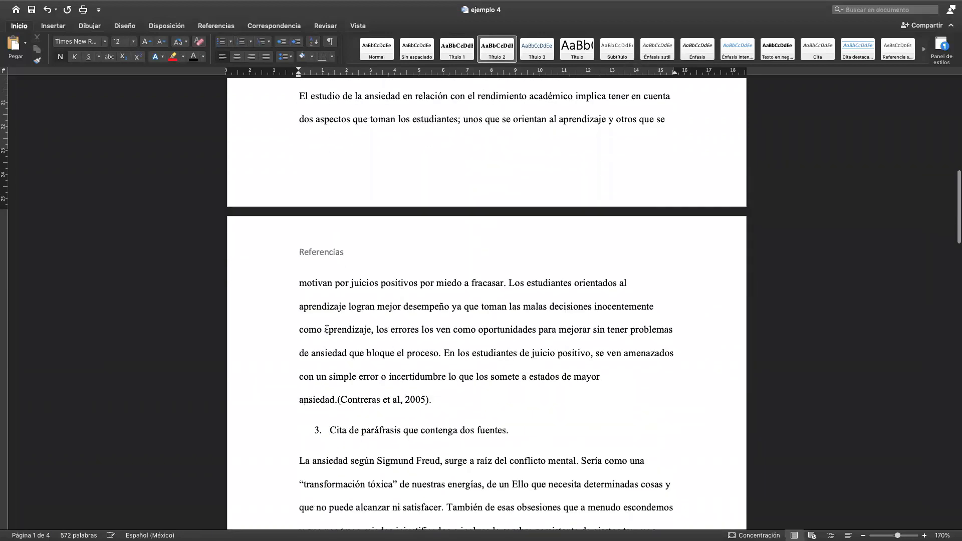
pyautogui.scroll(-3, 326, 329)
pyautogui.click(497, 49)
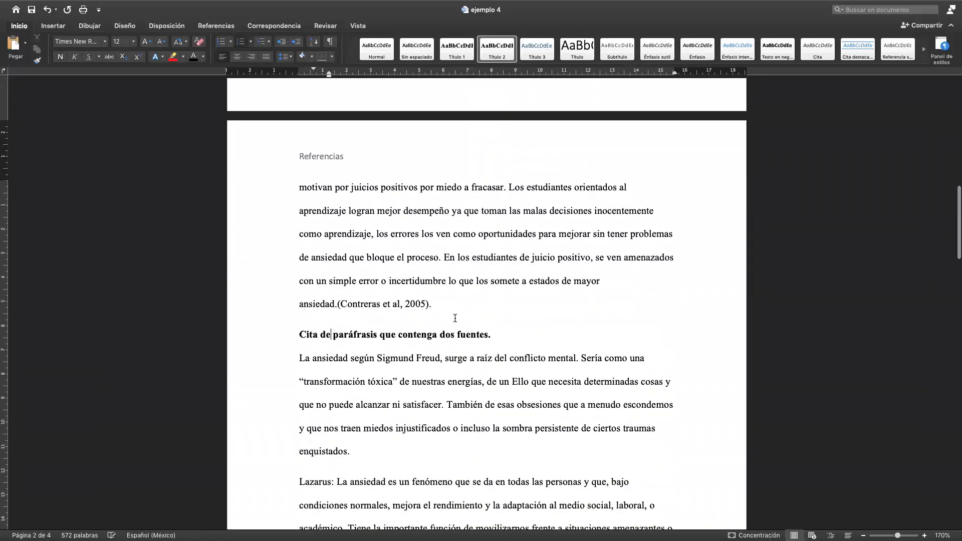
# Step: Insert the Clásico automatic table of contents on the empty line above the document title
pyautogui.scroll(-8, 392, 291)
pyautogui.scroll(15, 396, 251)
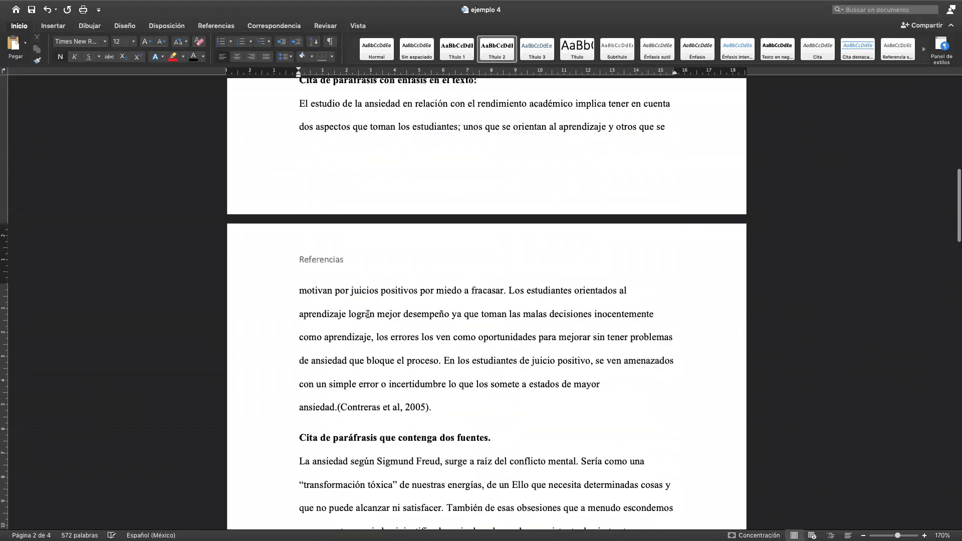
pyautogui.click(404, 167)
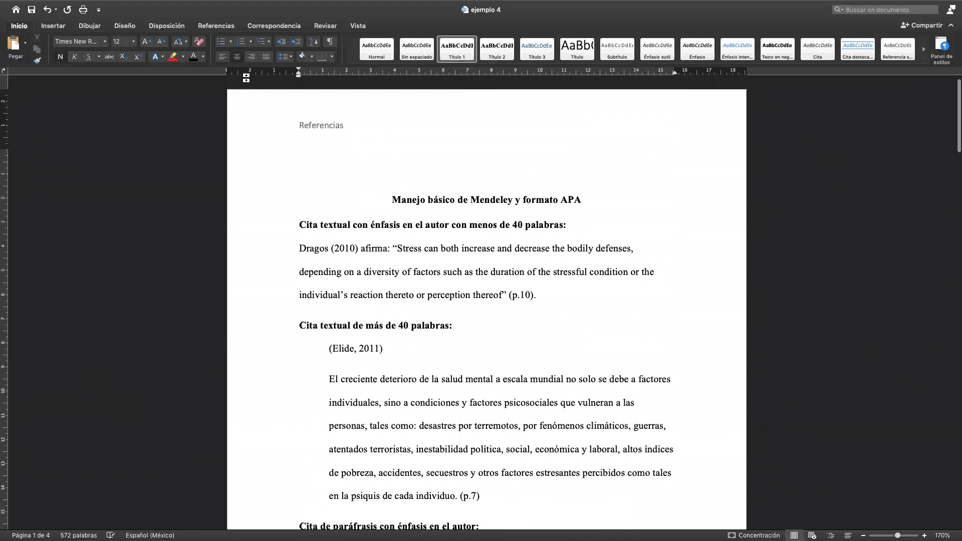
pyautogui.click(218, 27)
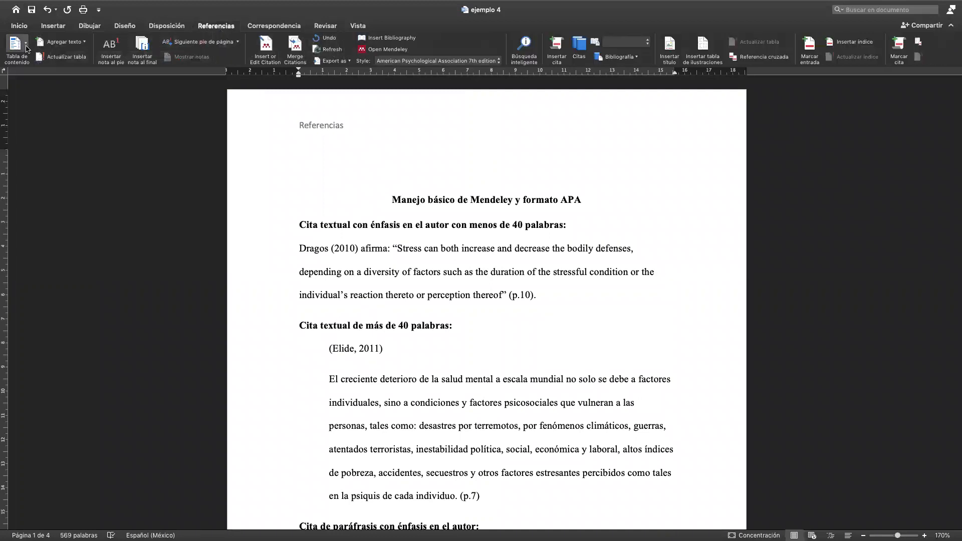
pyautogui.click(26, 48)
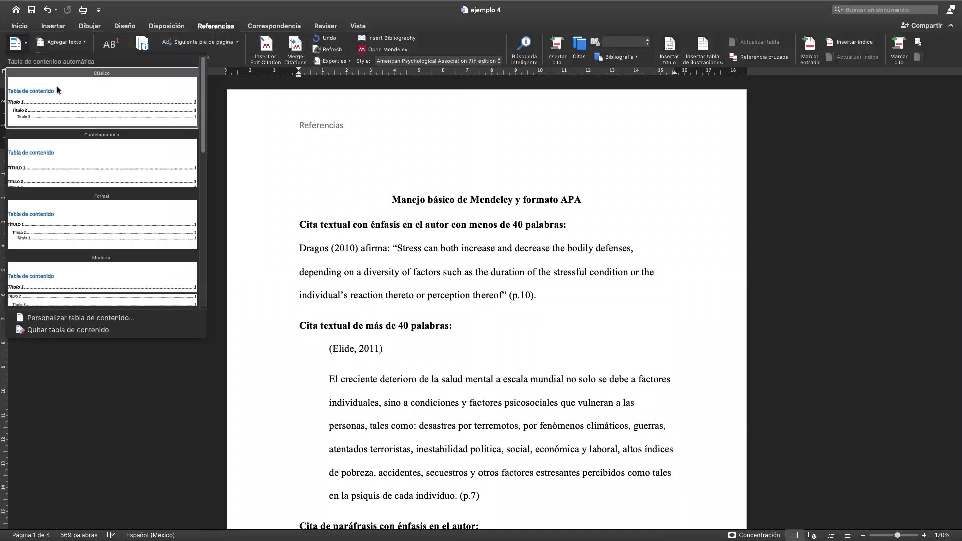
pyautogui.click(59, 102)
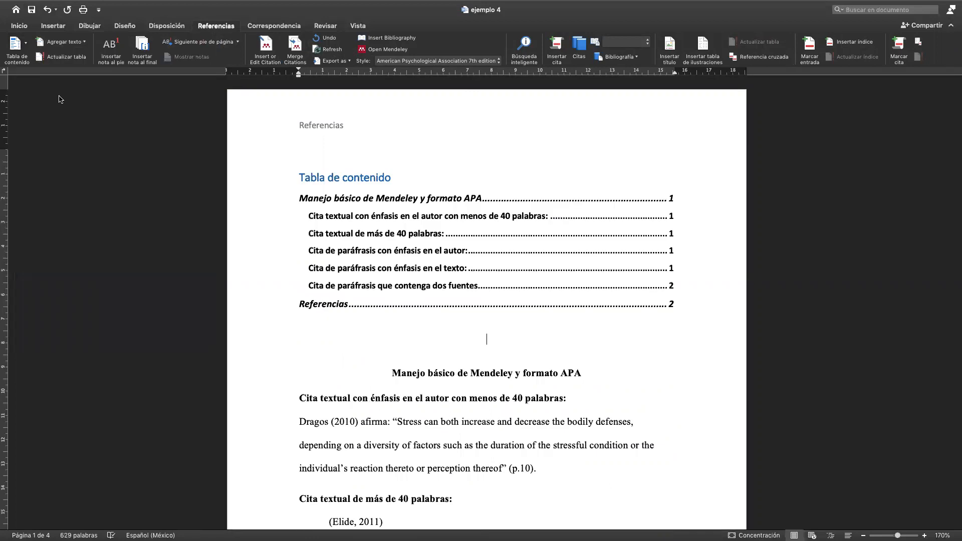
# Step: Format the whole table of contents in black Times New Roman 12 without bold
pyautogui.moveTo(322, 278); pyautogui.dragTo(294, 167)
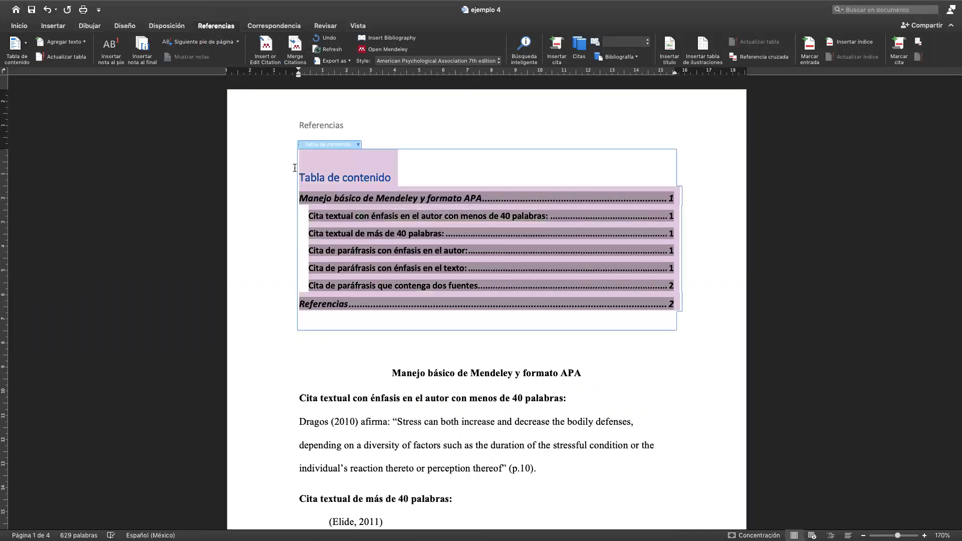
pyautogui.click(18, 26)
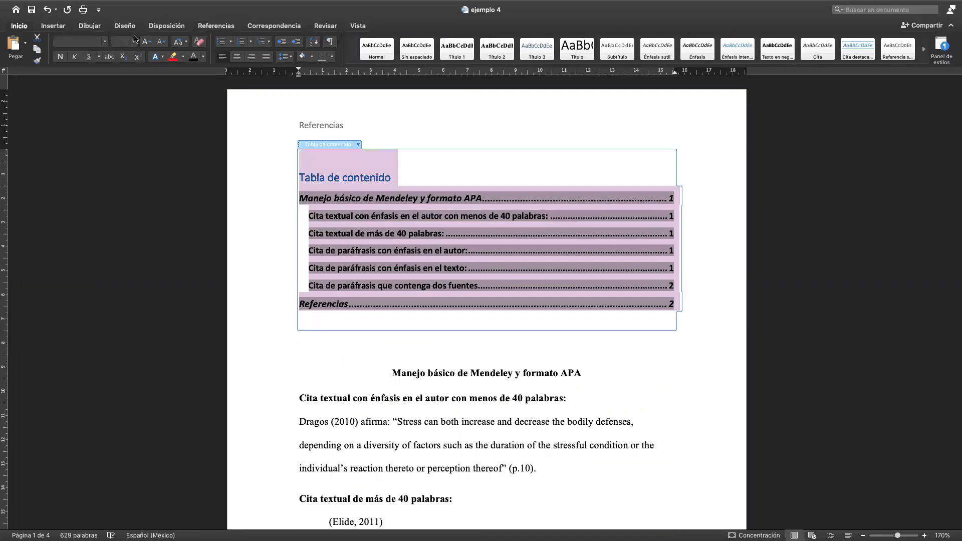
pyautogui.click(105, 42)
pyautogui.click(89, 123)
pyautogui.click(136, 42)
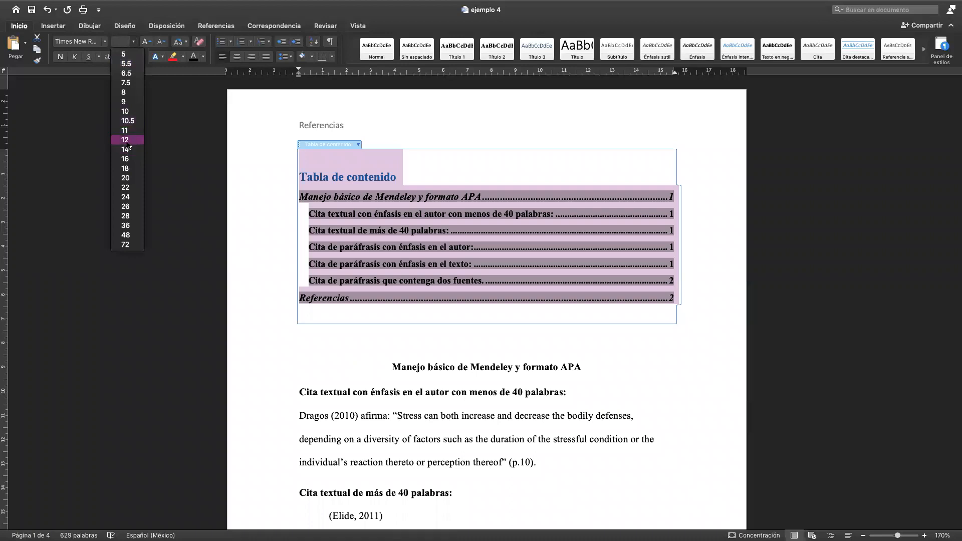
pyautogui.click(125, 139)
pyautogui.click(200, 56)
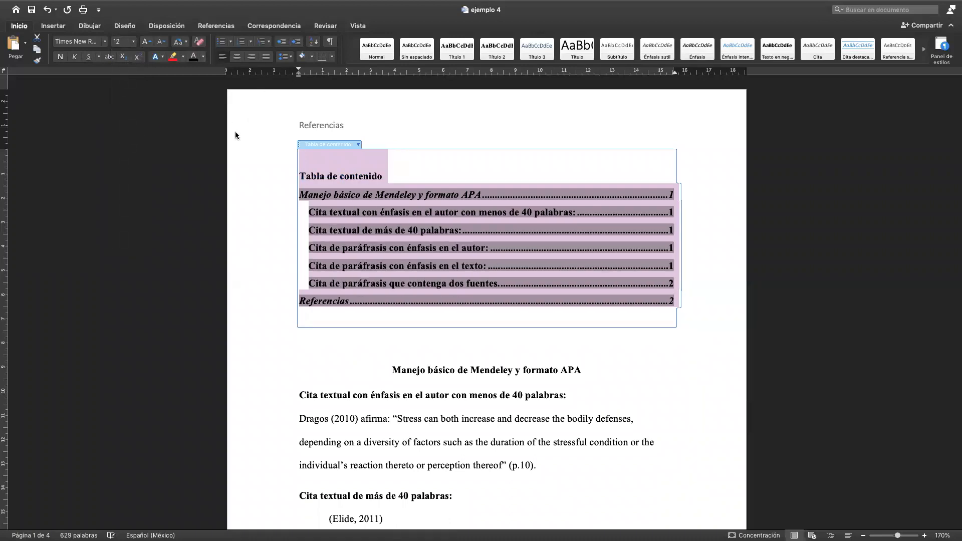
pyautogui.click(60, 57)
pyautogui.click(387, 193)
# Step: Retitle the table of contents "Índice" and format that title in bold black Times New Roman 12
pyautogui.scroll(5, 380, 154)
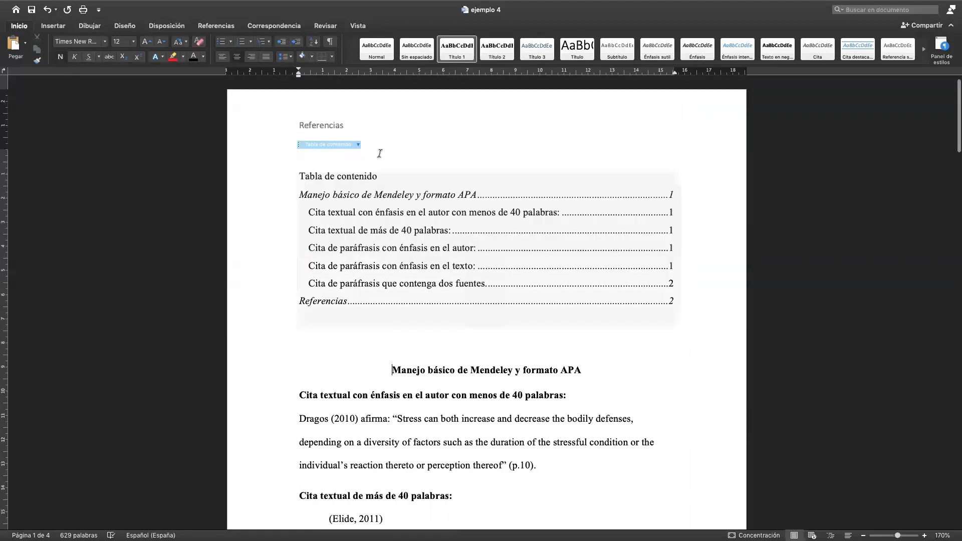
pyautogui.click(273, 178)
pyautogui.write('Índice')
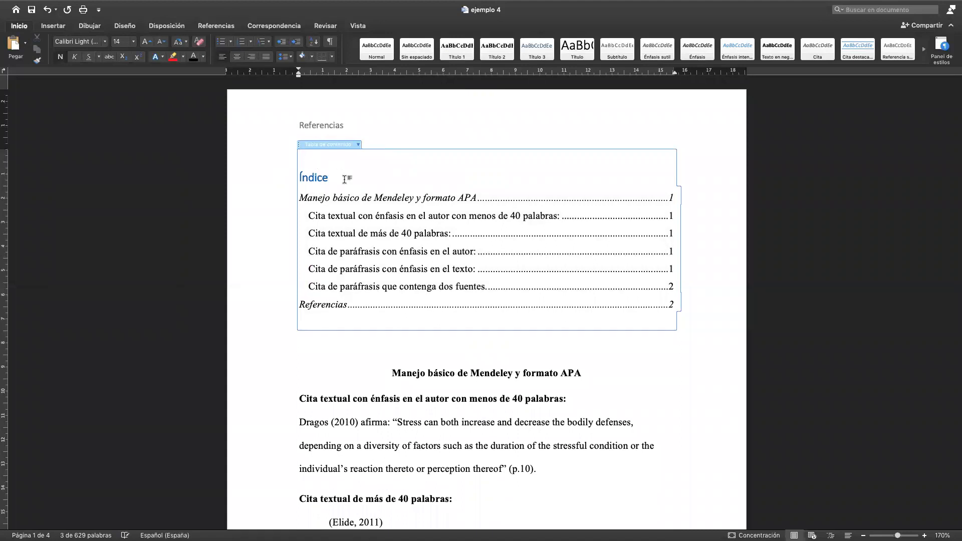
pyautogui.moveTo(346, 179); pyautogui.dragTo(282, 182)
pyautogui.click(194, 56)
pyautogui.click(59, 57)
pyautogui.click(59, 57)
pyautogui.click(106, 42)
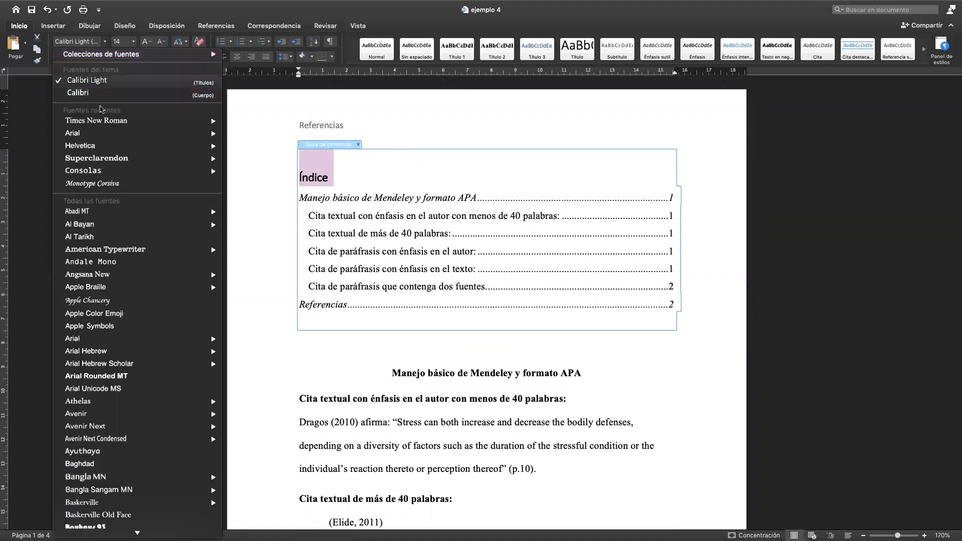
pyautogui.click(80, 121)
pyautogui.click(133, 42)
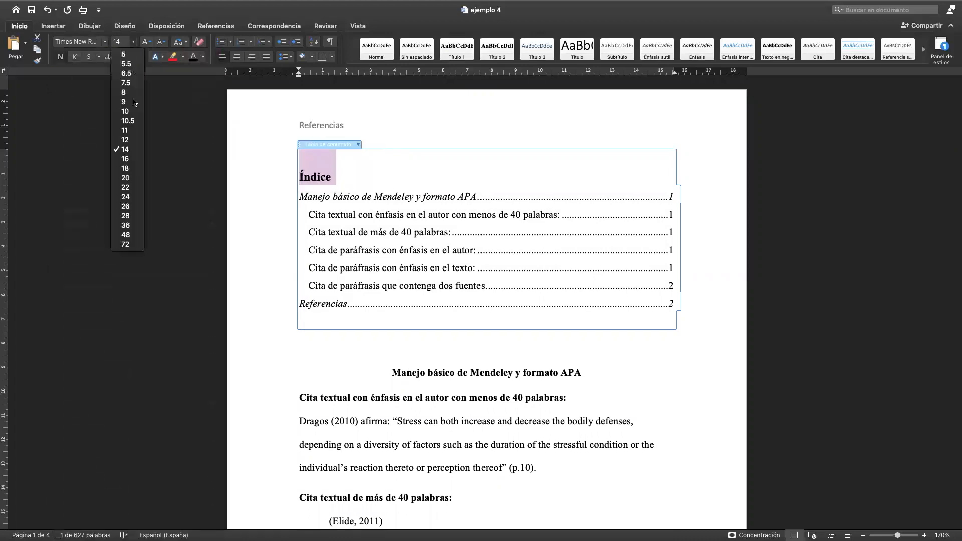
pyautogui.click(125, 140)
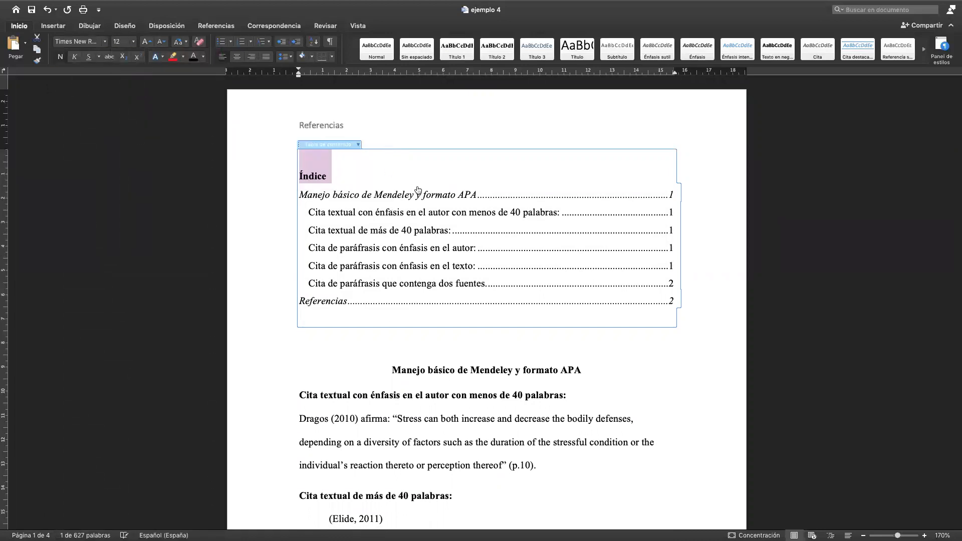
# Step: Update the table of contents with the option "Actualizar solo los números de página"
pyautogui.rightClick(434, 177)
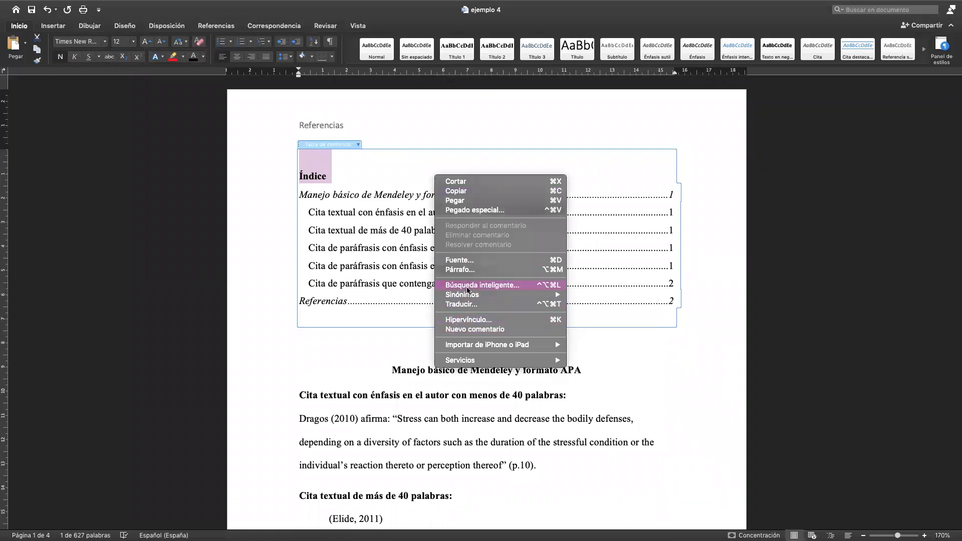
pyautogui.click(362, 149)
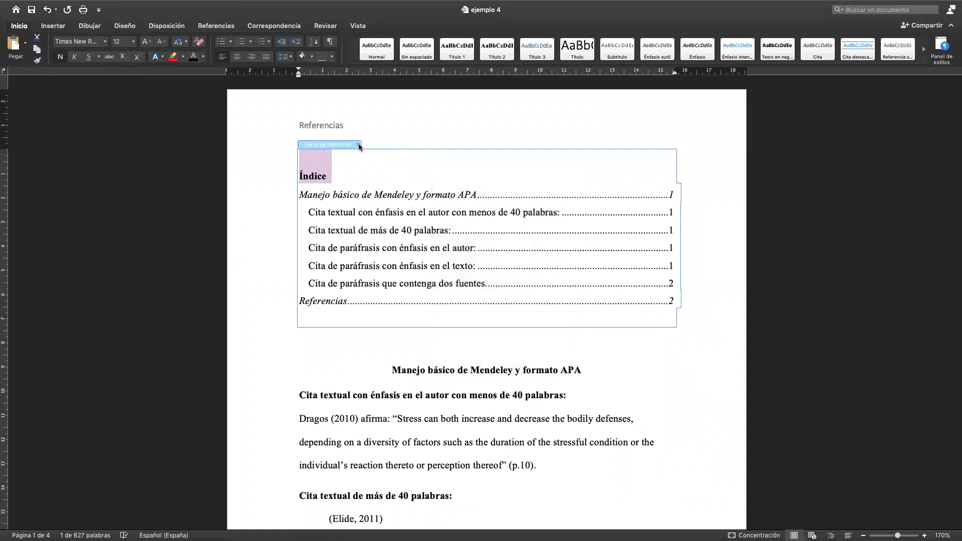
pyautogui.click(358, 145)
pyautogui.click(384, 157)
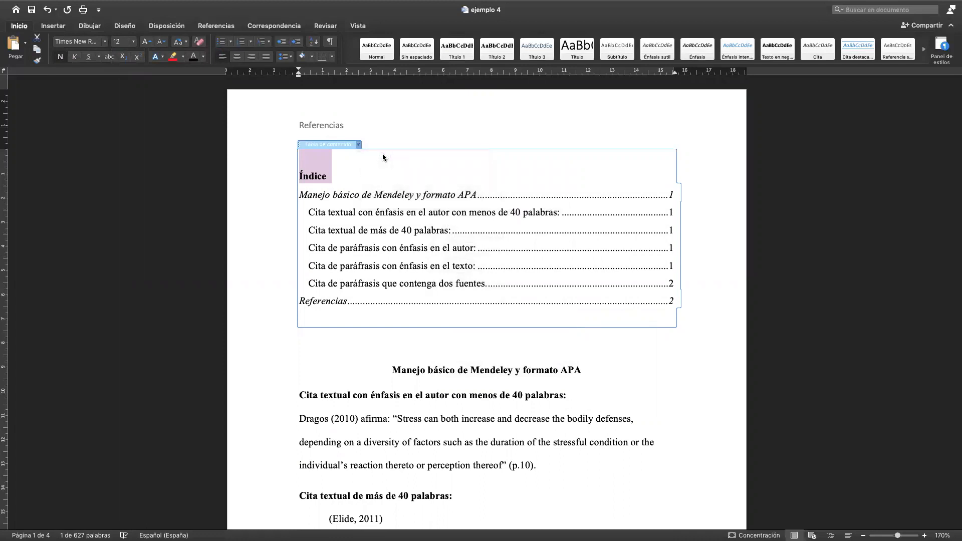
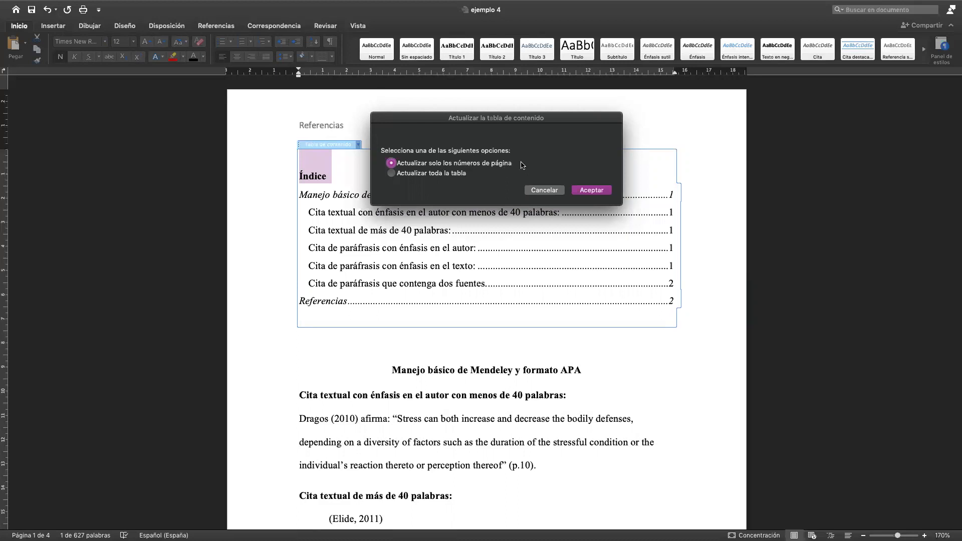
pyautogui.click(594, 190)
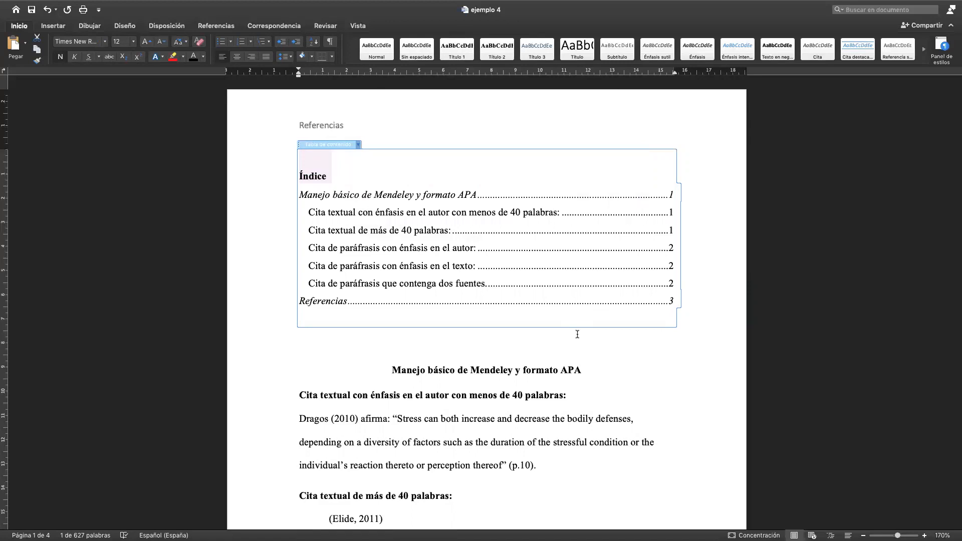
# Step: Remove the italics from the table of contents entries
pyautogui.scroll(-1, 576, 334)
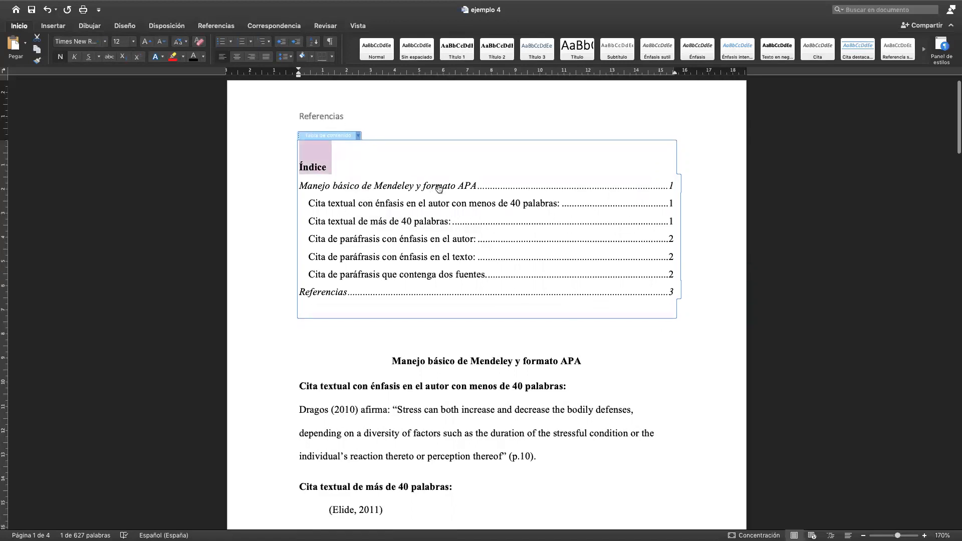
pyautogui.moveTo(363, 306); pyautogui.dragTo(288, 170)
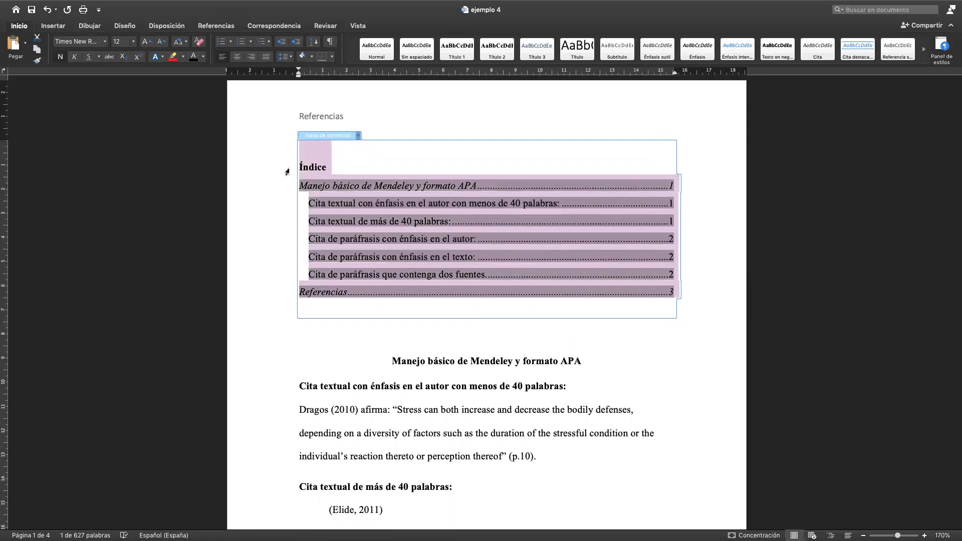
pyautogui.click(75, 57)
pyautogui.click(74, 57)
pyautogui.click(325, 352)
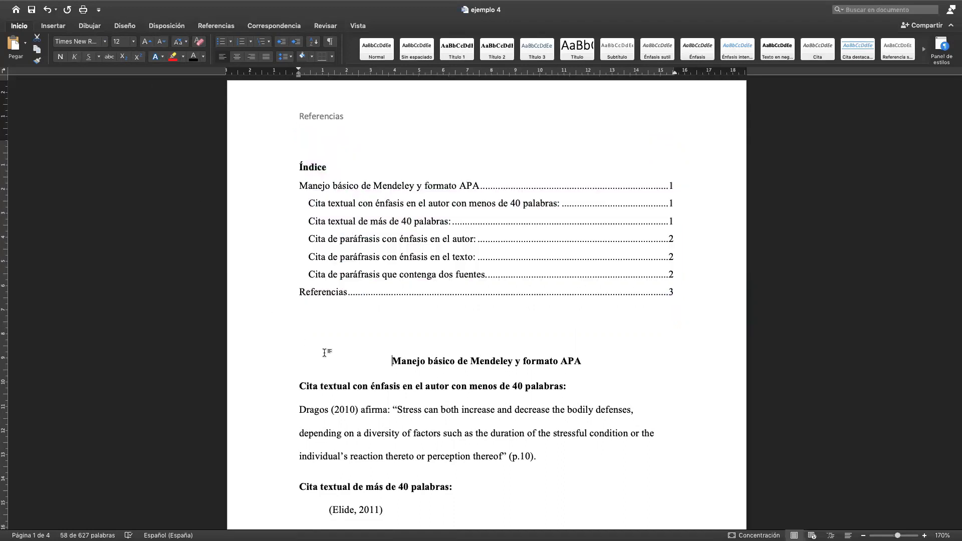
# Step: Insert a comma after "(2010)" in the quotation under "Cita textual con énfasis en el autor con menos de 40 palabras:"
pyautogui.scroll(-2, 324, 353)
pyautogui.scroll(-3, 323, 353)
pyautogui.scroll(-8, 323, 352)
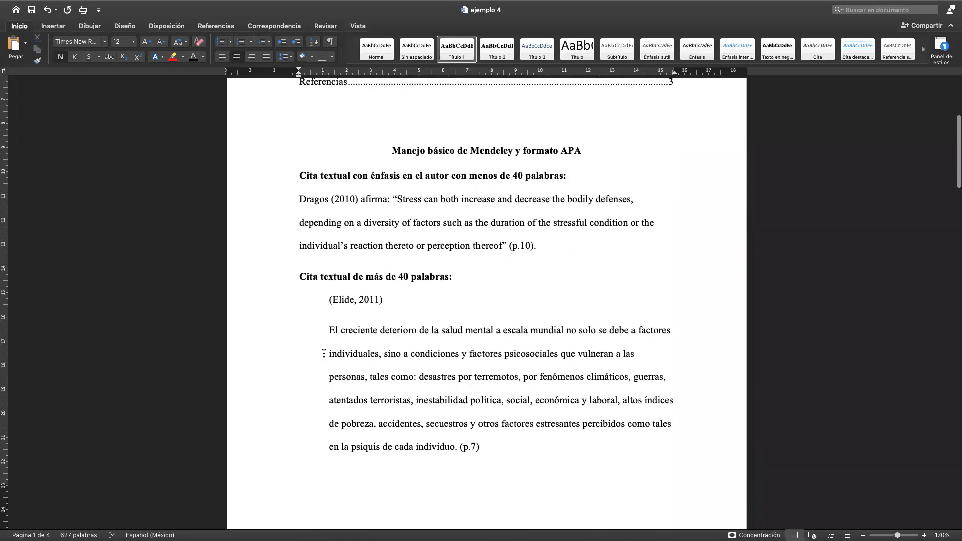
pyautogui.scroll(12, 324, 353)
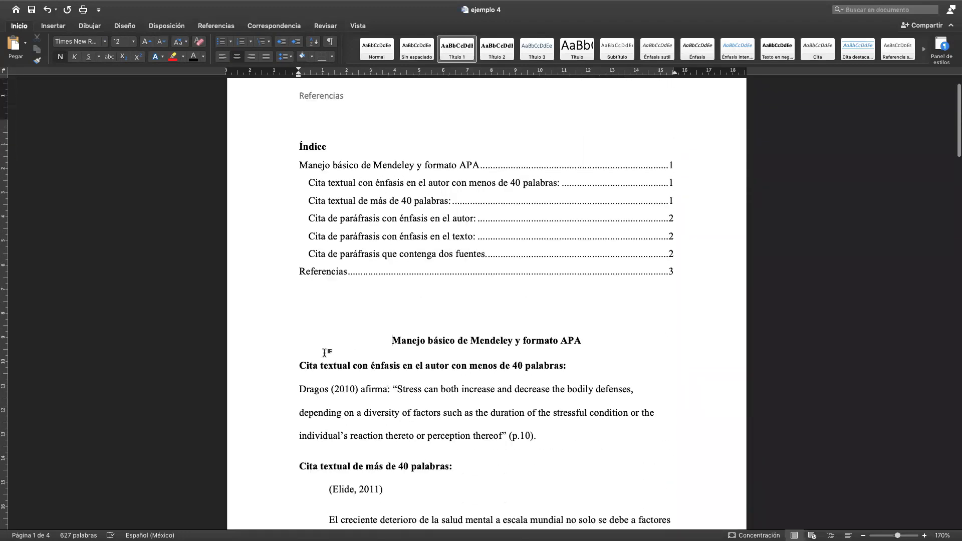
pyautogui.scroll(-13, 324, 352)
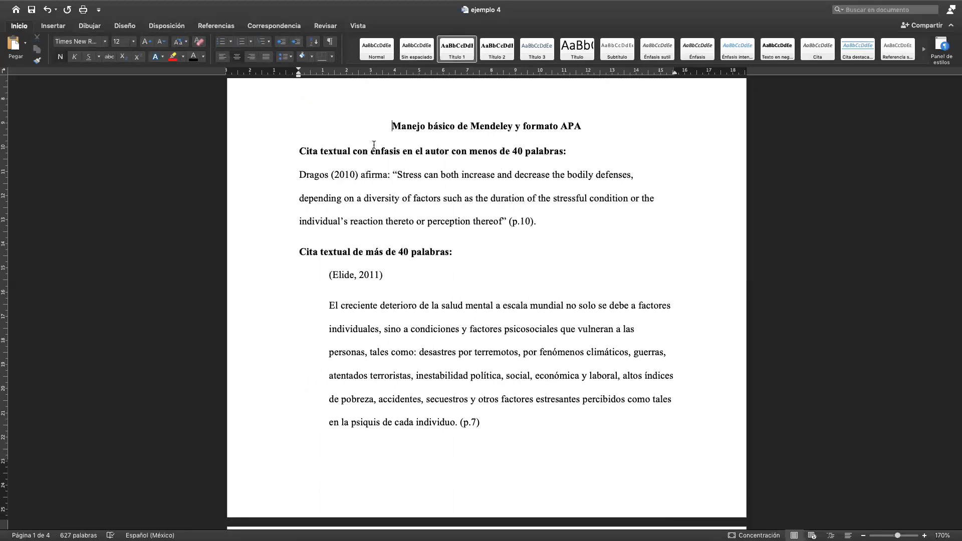
pyautogui.click(360, 175)
pyautogui.click(353, 175)
pyautogui.click(361, 174)
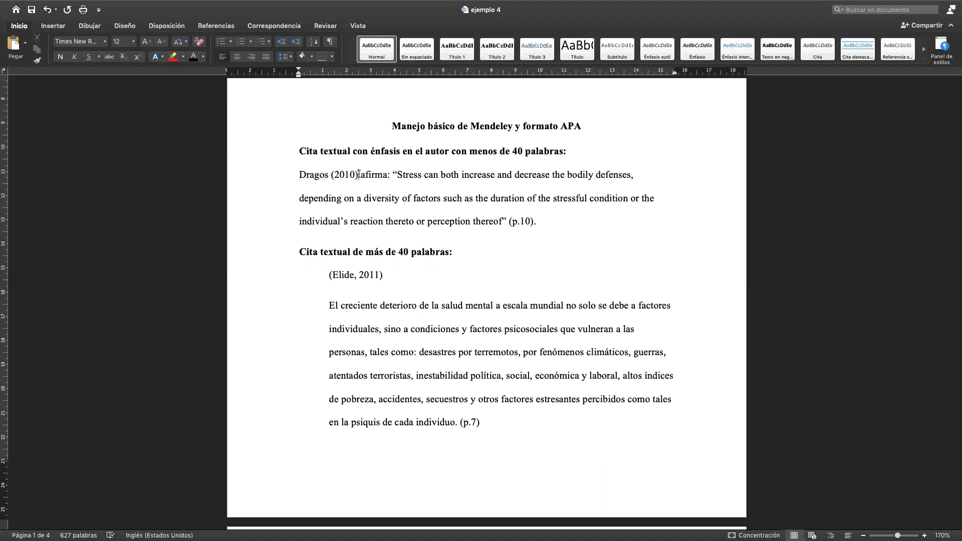
pyautogui.write(',')
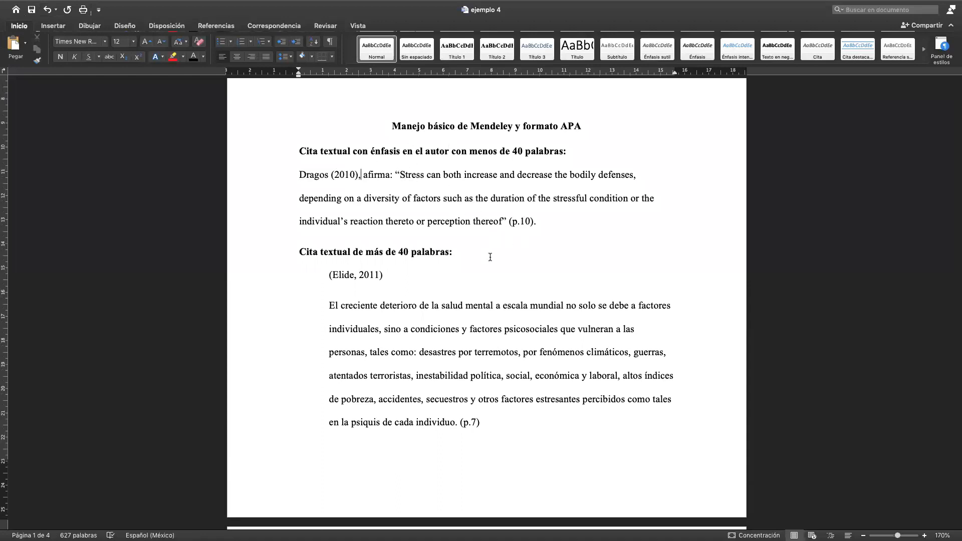
# Step: Highlight in red the parenthetical 2011 citation under "Cita textual de más de 40 palabras:"
pyautogui.scroll(-1, 490, 257)
pyautogui.scroll(-2, 515, 311)
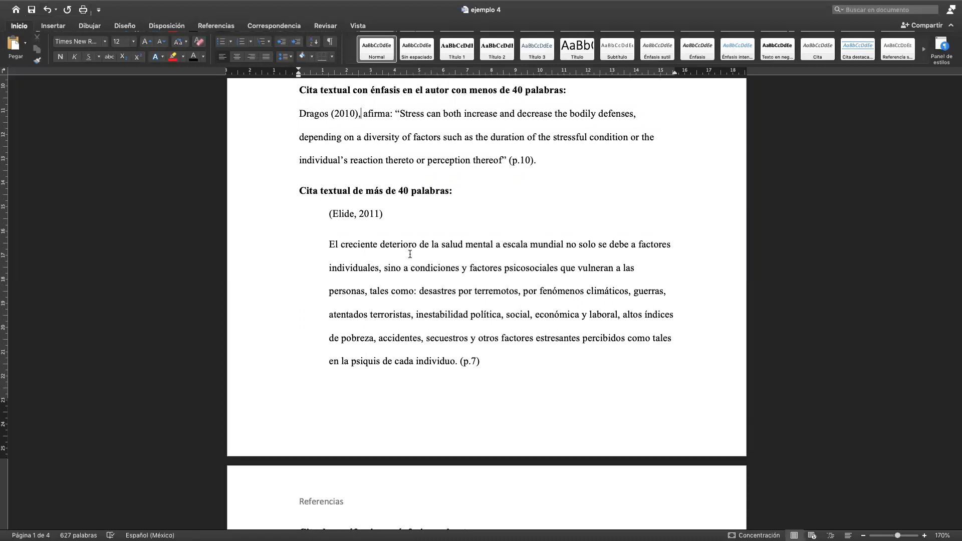
pyautogui.scroll(-2, 410, 254)
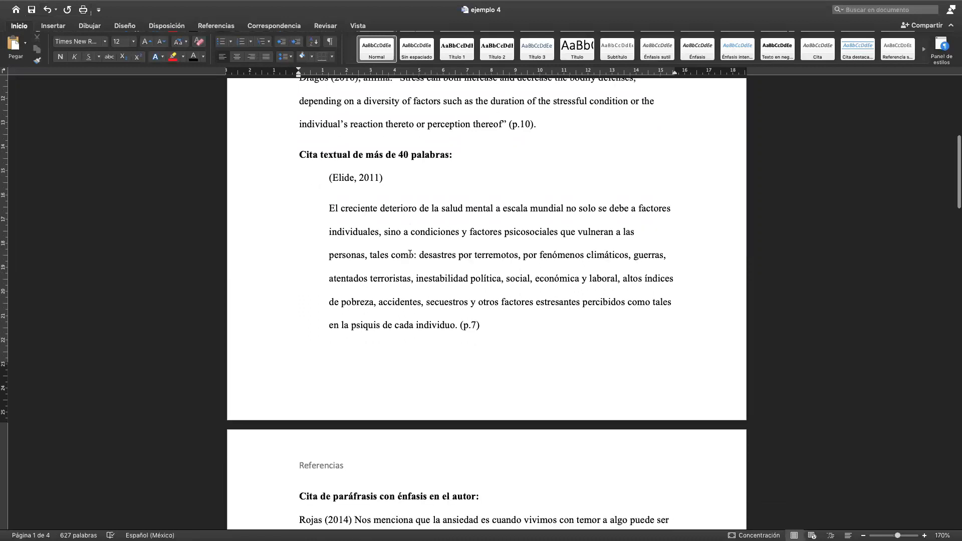
pyautogui.scroll(-1, 375, 265)
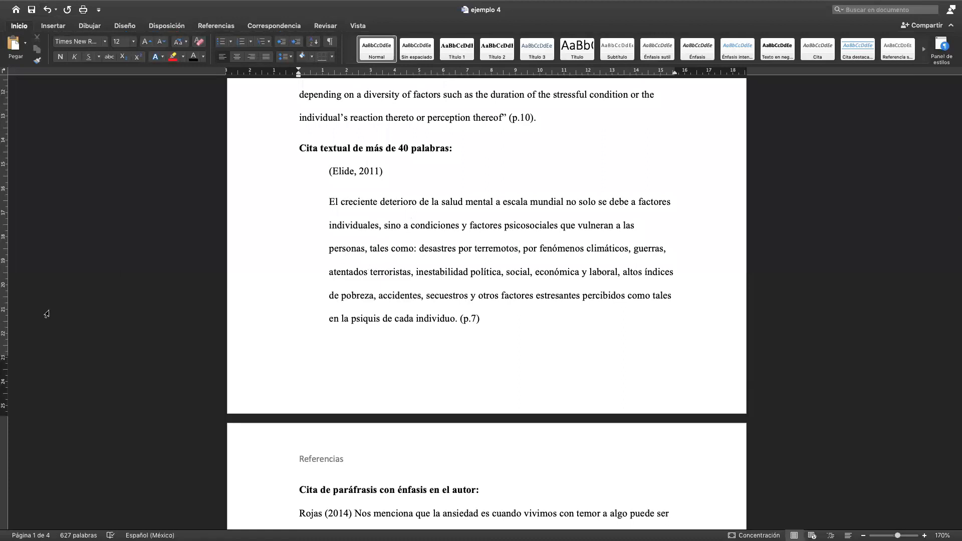
pyautogui.tripleClick(376, 173)
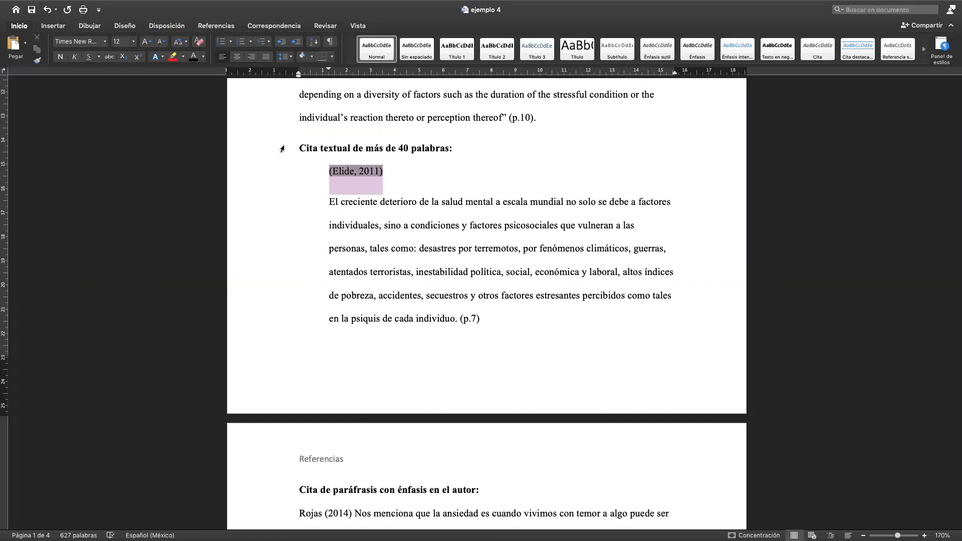
pyautogui.click(173, 56)
# Step: Leave full screen, switch to the document Manuscrito TS_Z-A 2020 and examine how its indented block quotation introduces the author and year
pyautogui.moveTo(296, 4)
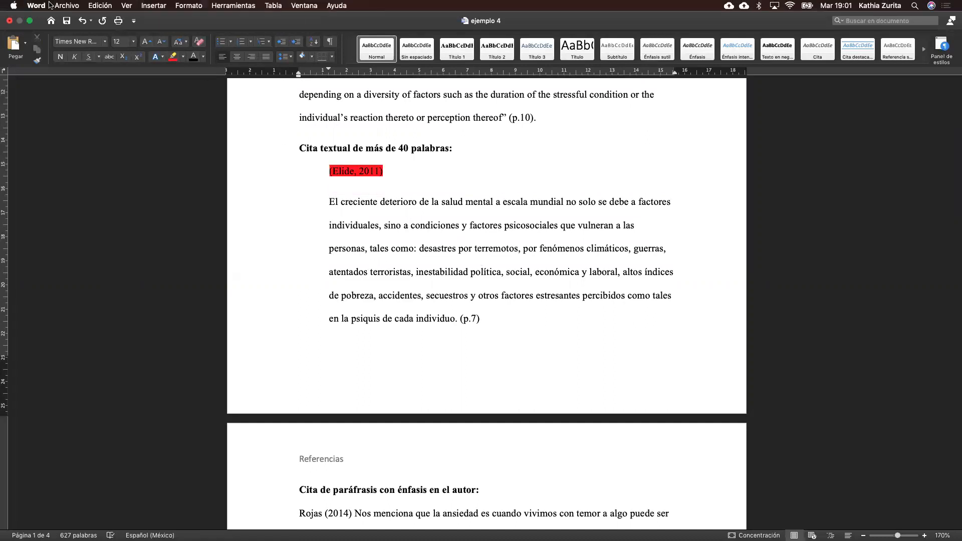
pyautogui.click(30, 22)
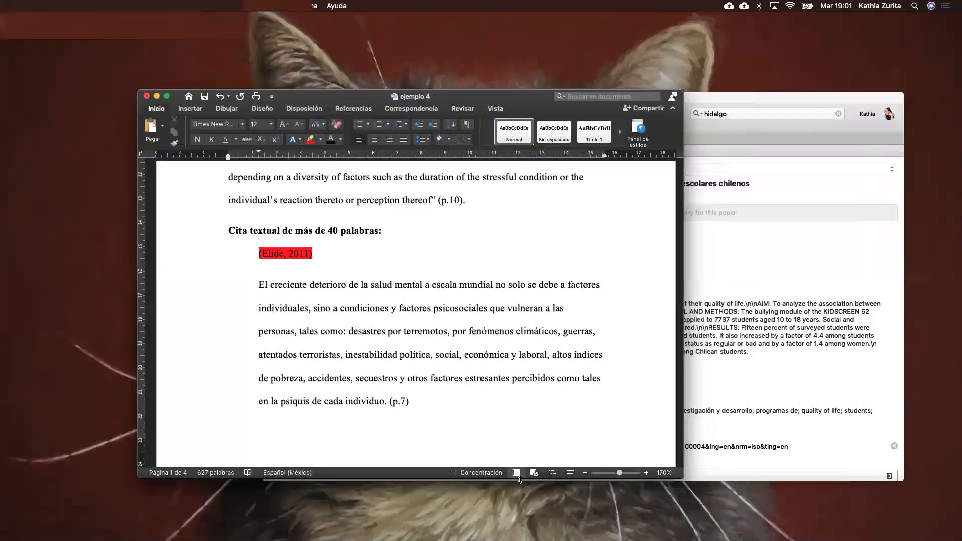
pyautogui.hotkey('ctrl', 'Up')
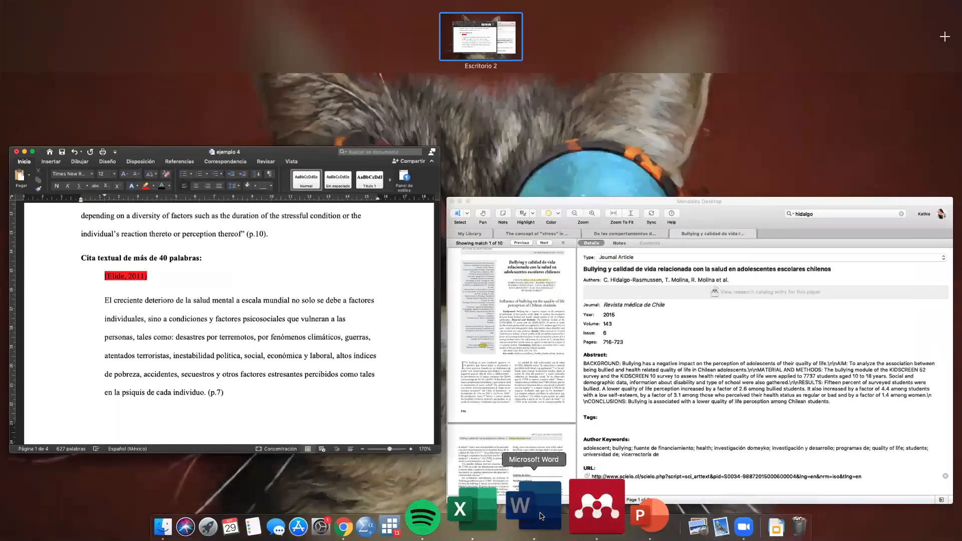
pyautogui.click(545, 515)
pyautogui.rightClick(545, 516)
pyautogui.click(570, 390)
pyautogui.scroll(10, 501, 276)
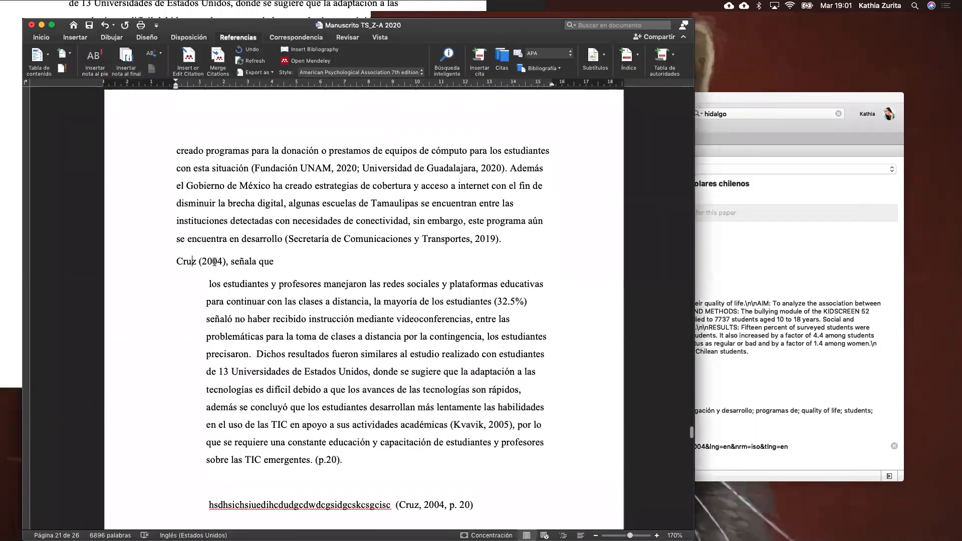
pyautogui.click(208, 261)
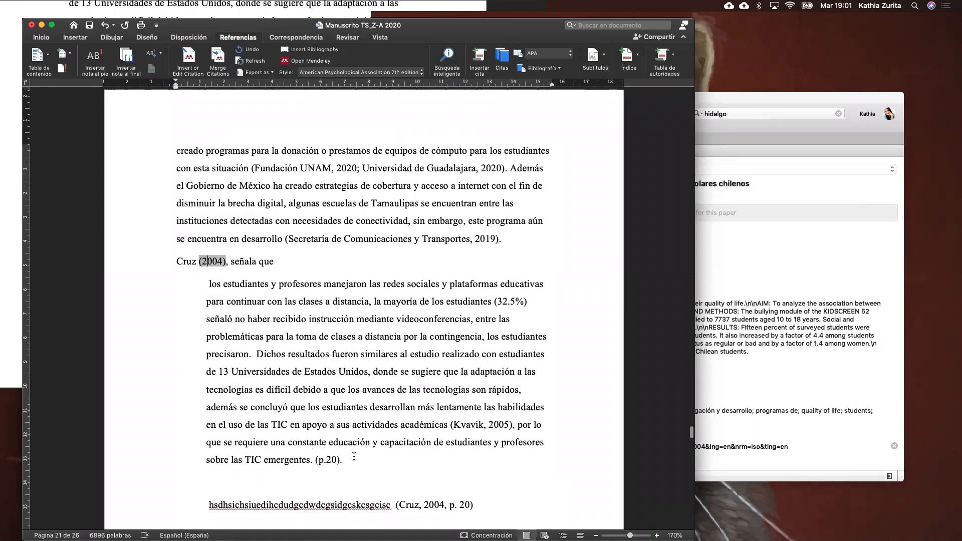
# Step: Return to the ejemplo 4 document and review its highlighted citation and the surrounding quotation sections
pyautogui.hotkey('ctrl', 'Up')
pyautogui.click(535, 351)
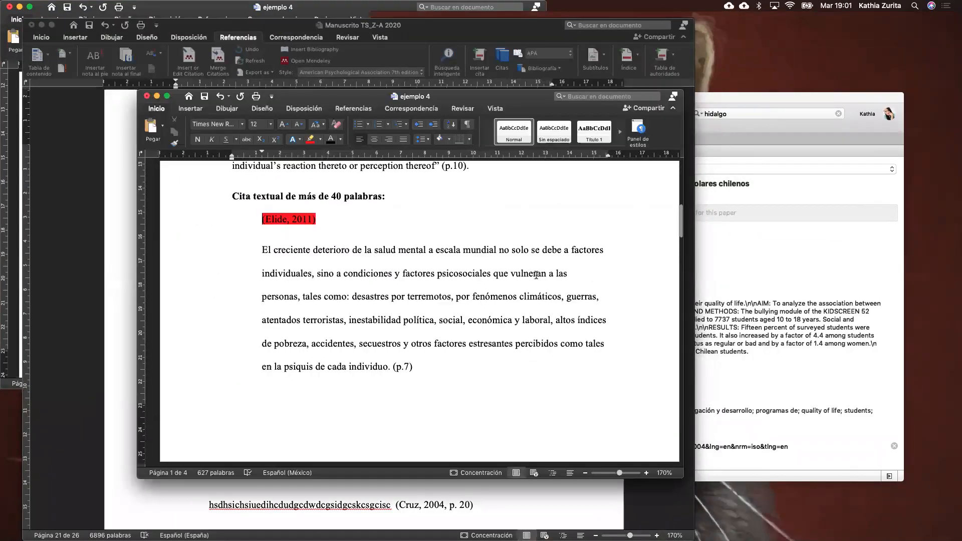
pyautogui.scroll(-2, 345, 258)
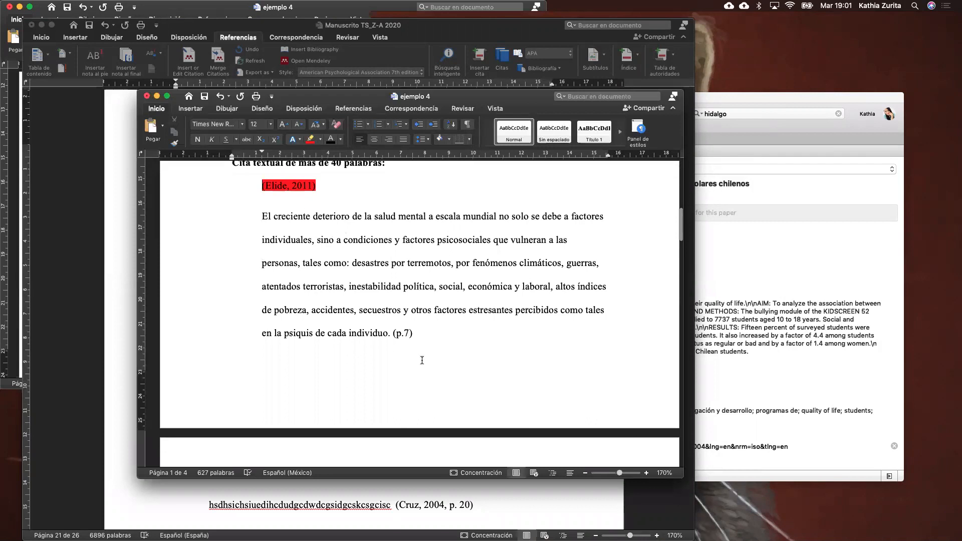
pyautogui.scroll(-10, 421, 360)
pyautogui.scroll(11, 422, 360)
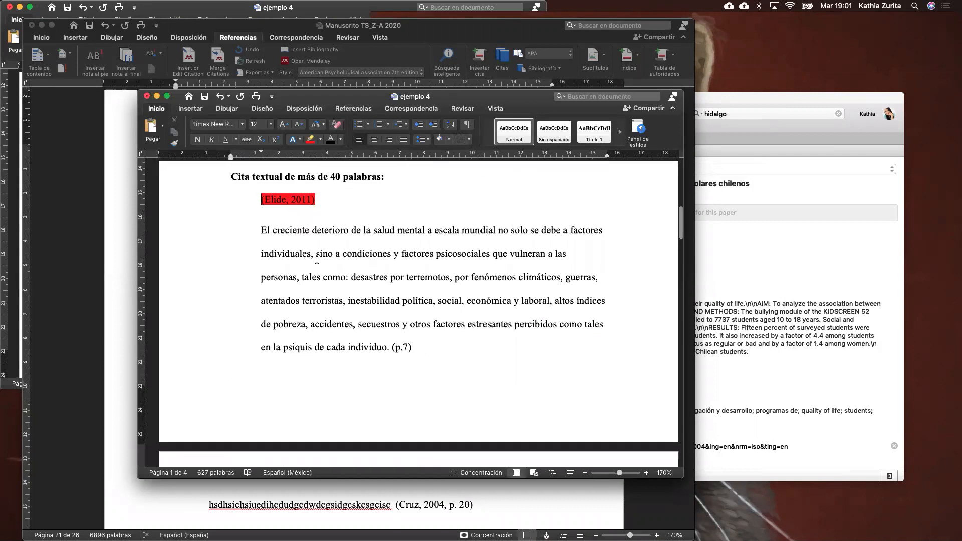
pyautogui.scroll(2, 502, 313)
pyautogui.scroll(5, 270, 230)
pyautogui.scroll(-20, 269, 230)
pyautogui.scroll(15, 269, 230)
pyautogui.scroll(10, 269, 230)
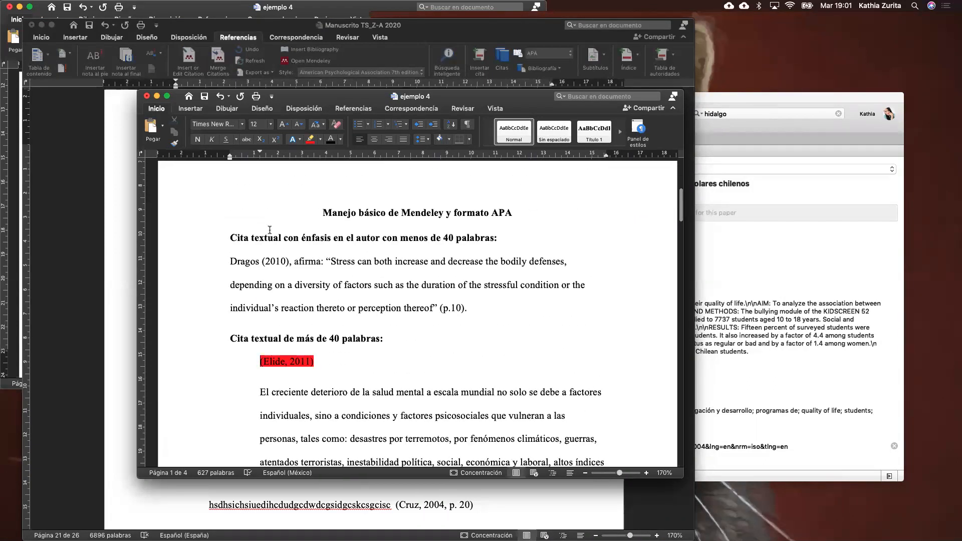
# Step: Indent the first line of the quotation under "Cita textual con énfasis en el autor con menos de 40 palabras:" and return the document to full screen
pyautogui.click(231, 249)
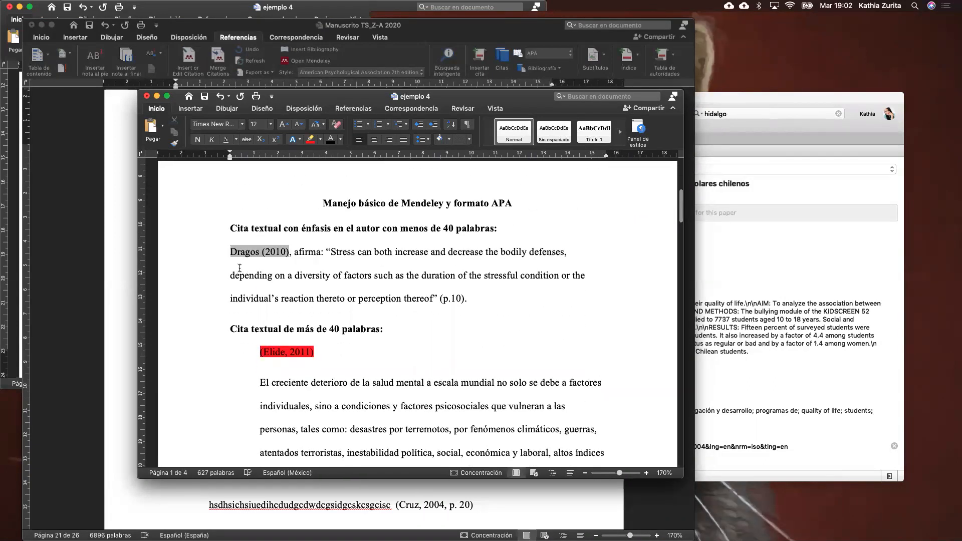
pyautogui.press('Tab')
pyautogui.scroll(-2, 286, 328)
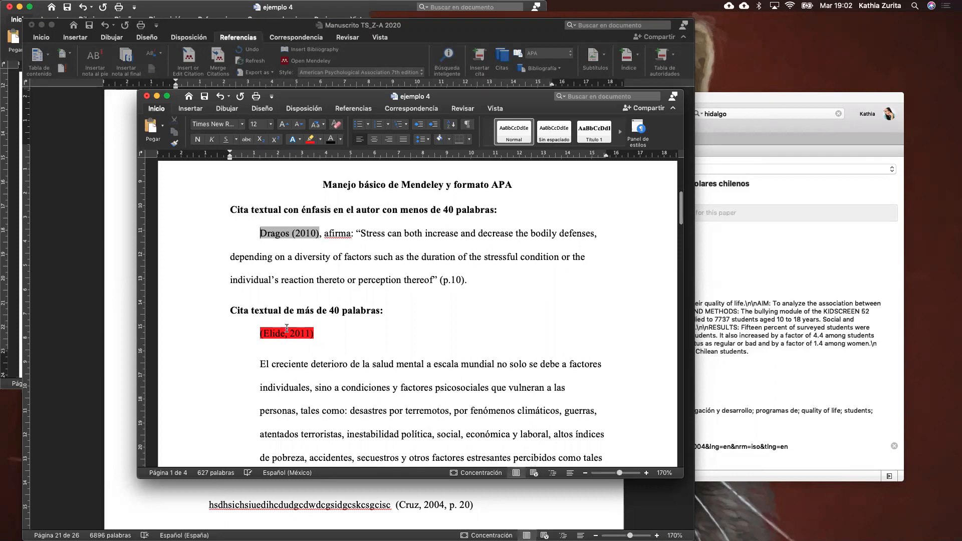
pyautogui.click(168, 97)
pyautogui.scroll(-2, 327, 223)
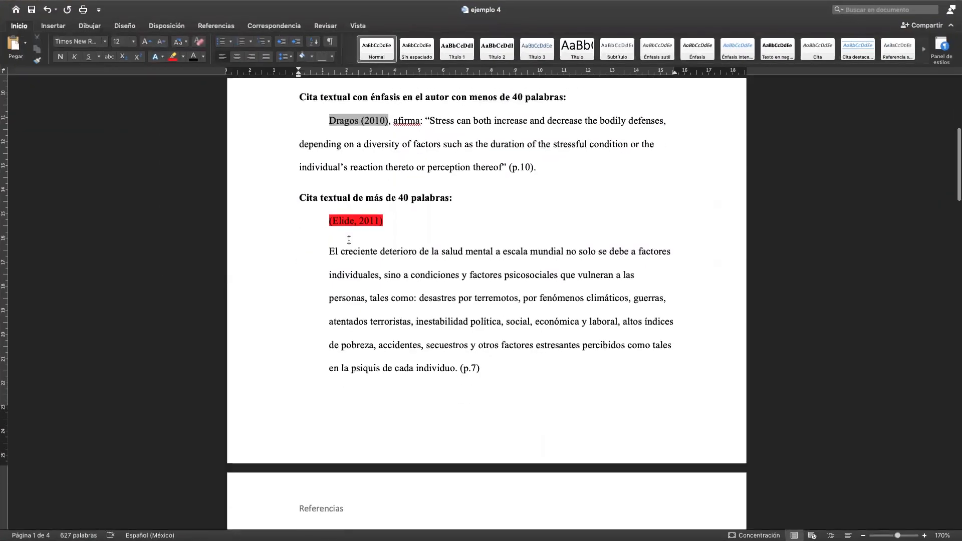
pyautogui.click(325, 217)
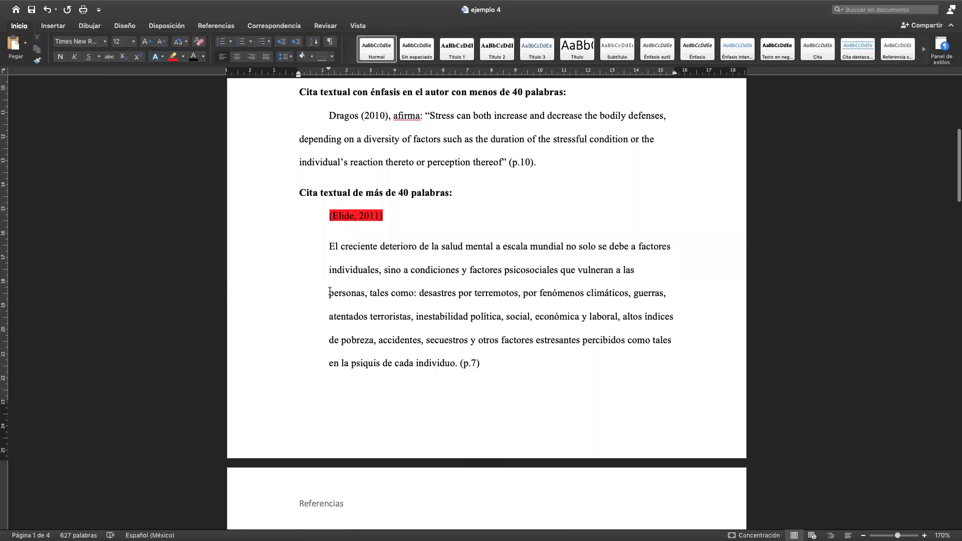
# Step: Indent the first line of the paraphrase under "Cita de paráfrasis con énfasis en el autor:" and insert a comma after "(2014)"
pyautogui.scroll(-10, 301, 296)
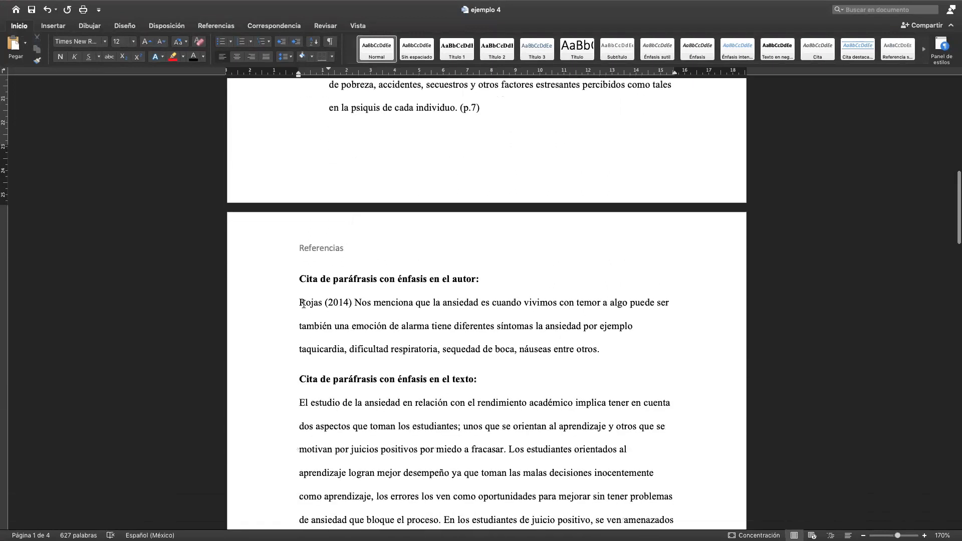
pyautogui.scroll(6, 300, 302)
pyautogui.scroll(-6, 307, 303)
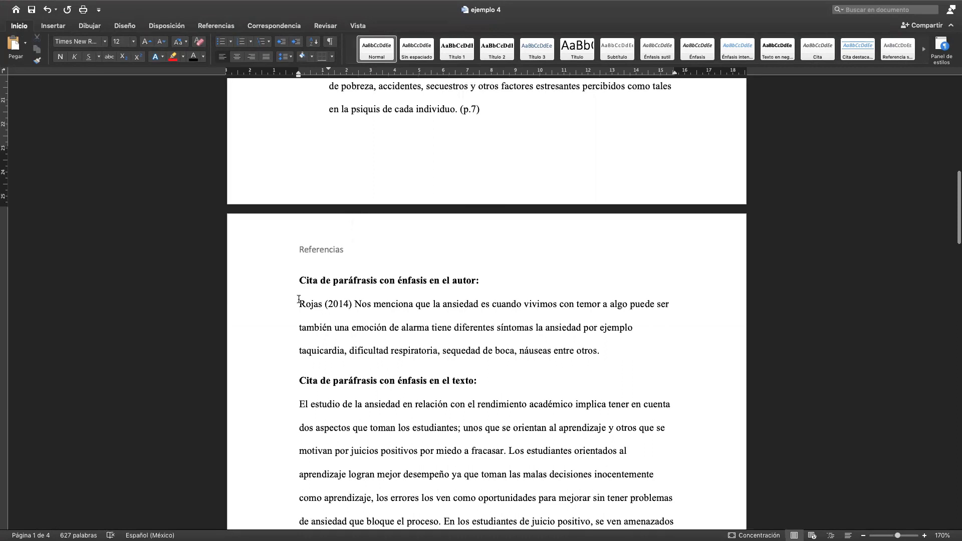
pyautogui.click(298, 301)
pyautogui.press('Tab')
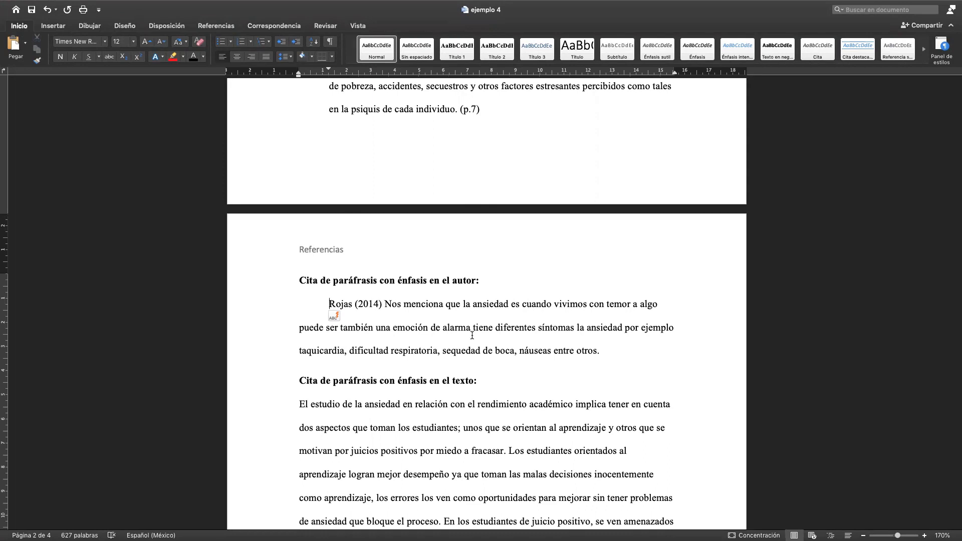
pyautogui.scroll(-3, 472, 335)
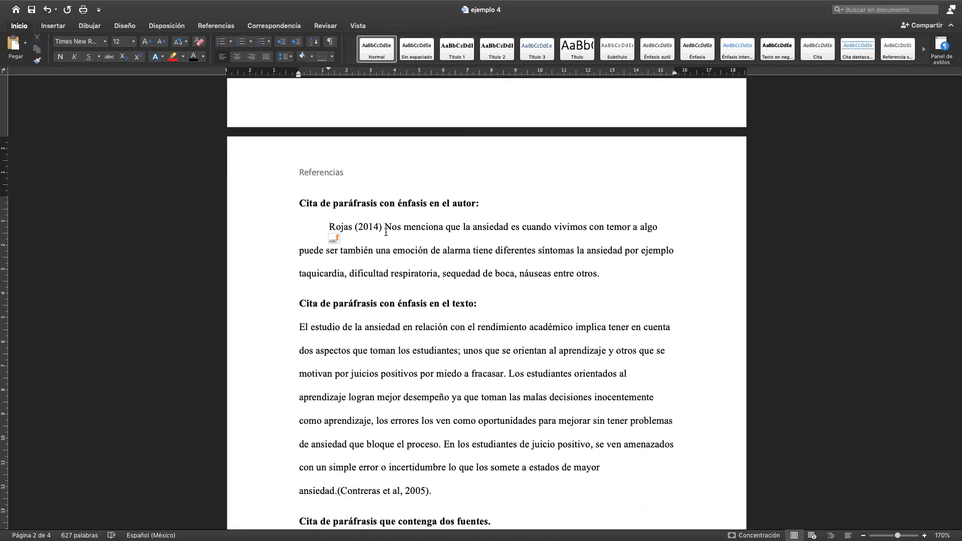
pyautogui.write(',')
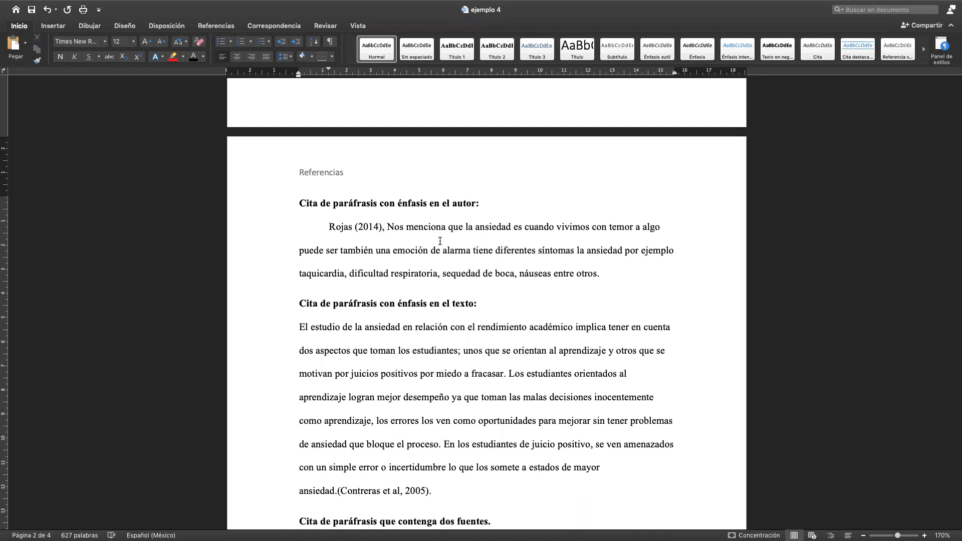
# Step: Indent the first line of the paragraph under "Cita de paráfrasis con énfasis en el texto:"
pyautogui.scroll(-3, 440, 241)
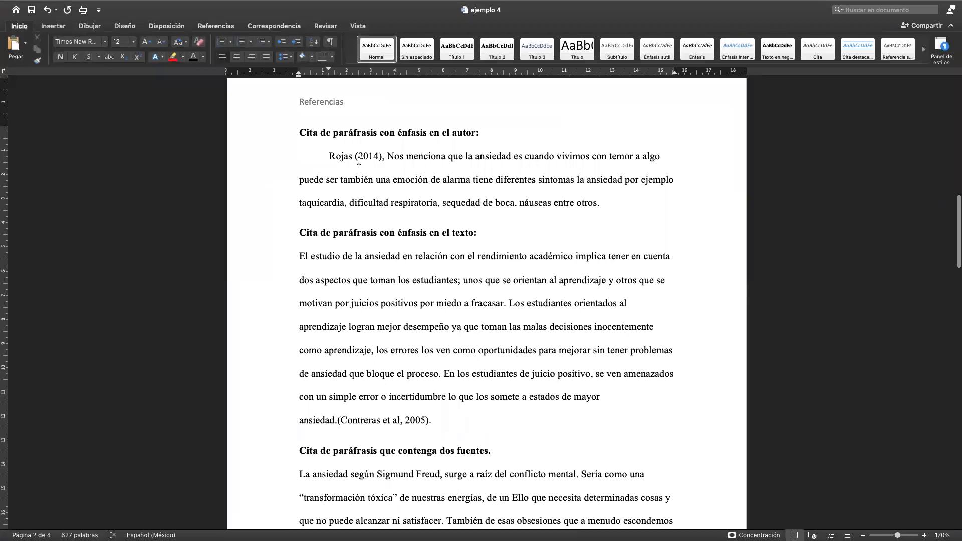
pyautogui.scroll(-3, 436, 301)
pyautogui.click(299, 185)
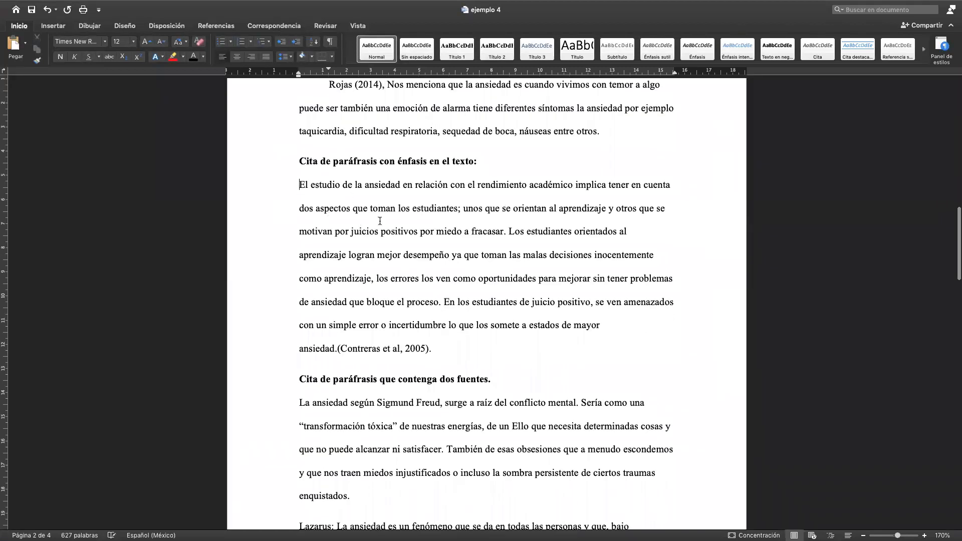
pyautogui.scroll(1, 380, 221)
pyautogui.press('Tab')
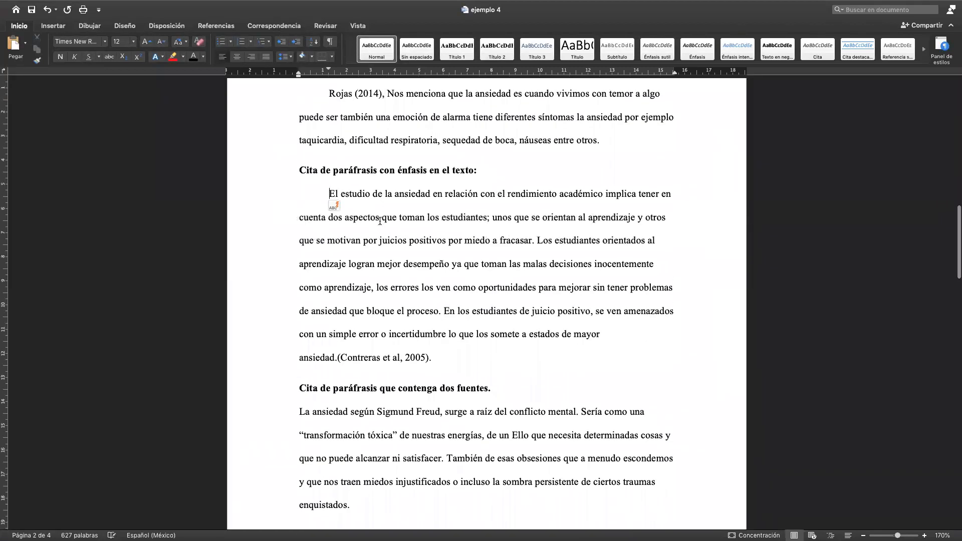
pyautogui.scroll(-1, 380, 221)
pyautogui.scroll(10, 378, 218)
pyautogui.scroll(-10, 380, 221)
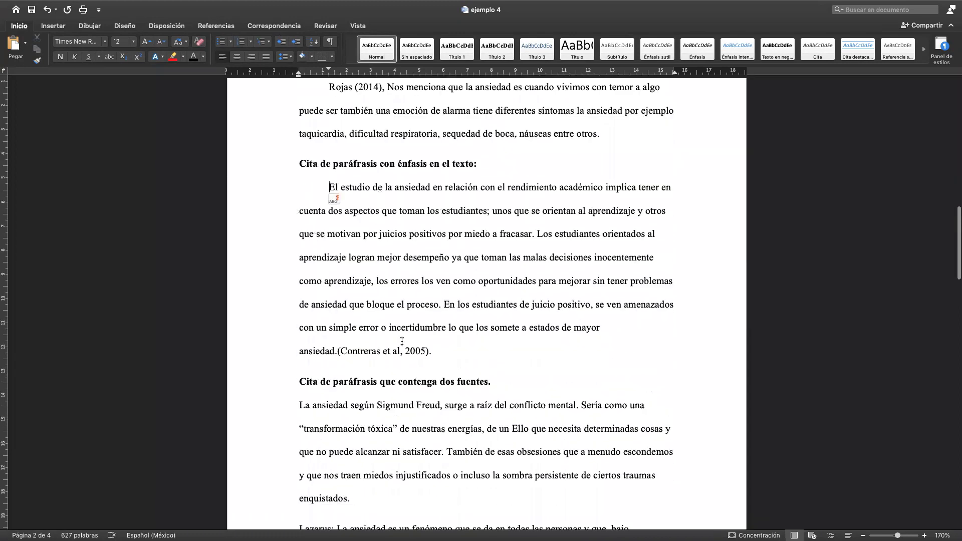
# Step: Examine the two paragraphs under "Cita de paráfrasis que contenga dos fuentes." and the parenthetical citation that closes them
pyautogui.scroll(-3, 451, 331)
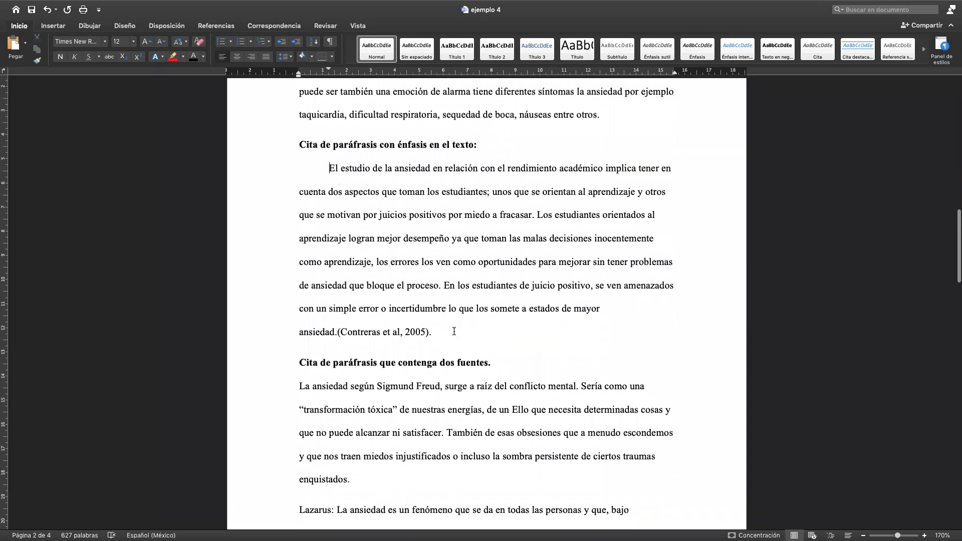
pyautogui.scroll(-6, 454, 331)
pyautogui.scroll(-1, 454, 332)
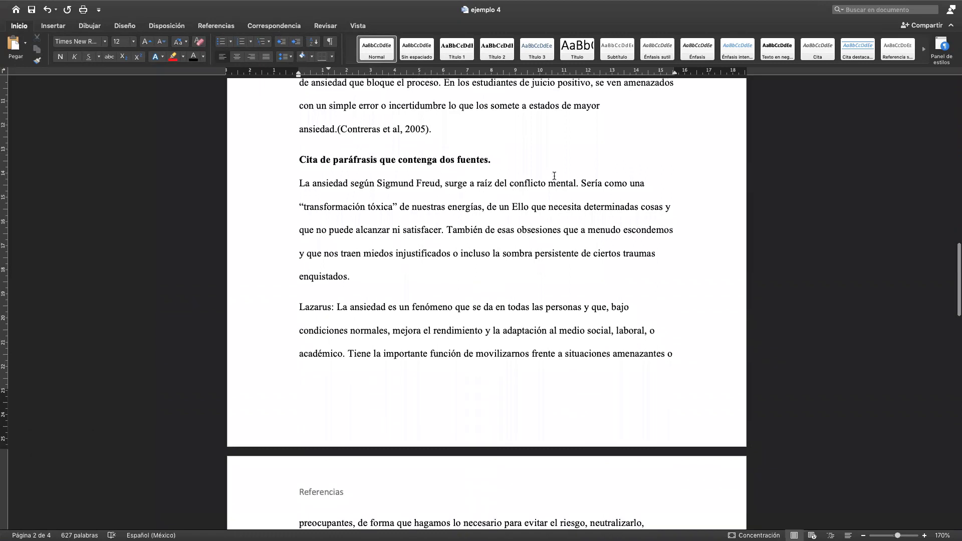
pyautogui.scroll(-4, 455, 193)
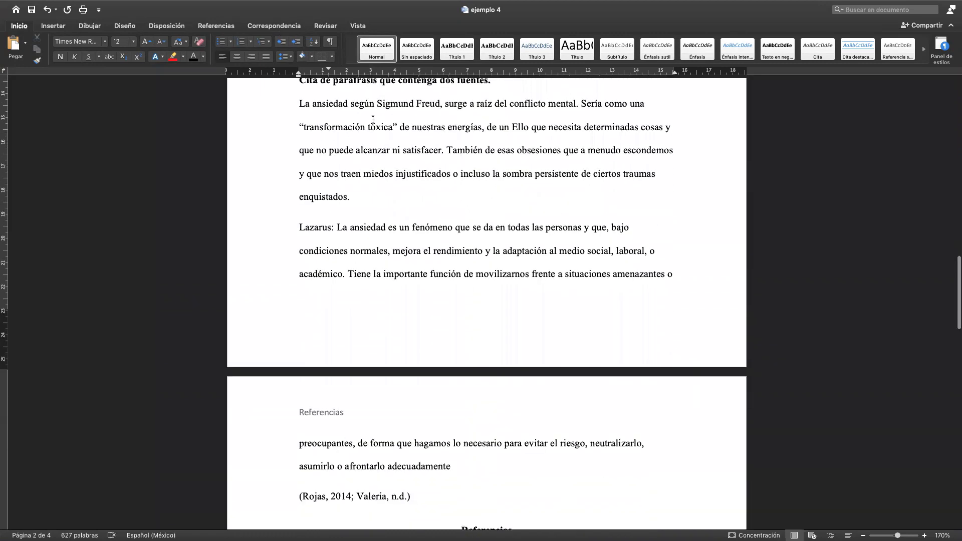
pyautogui.scroll(-1, 373, 120)
pyautogui.moveTo(337, 120); pyautogui.dragTo(452, 229)
pyautogui.click(452, 228)
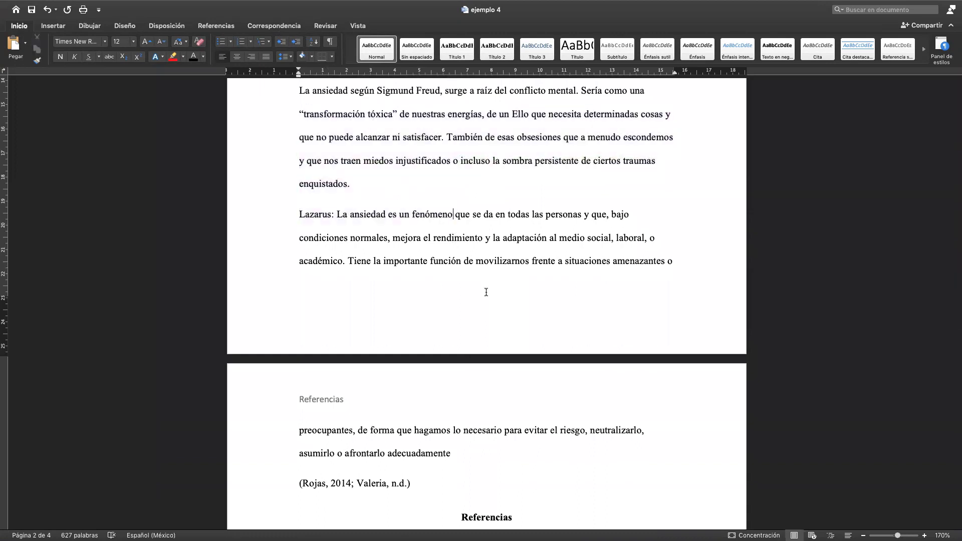
pyautogui.scroll(-5, 486, 292)
pyautogui.click(371, 350)
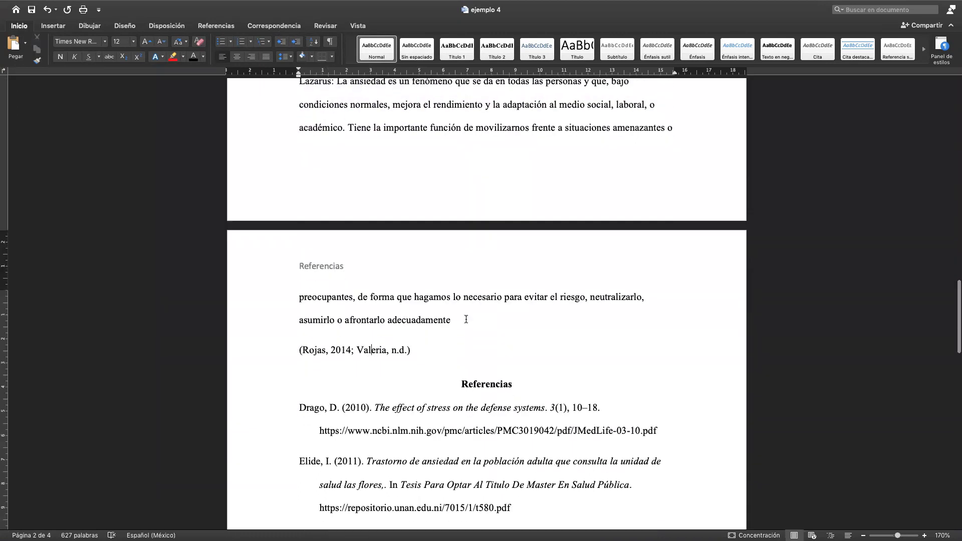
pyautogui.scroll(10, 466, 318)
pyautogui.moveTo(299, 227); pyautogui.dragTo(378, 320)
pyautogui.click(378, 321)
pyautogui.scroll(-3, 427, 369)
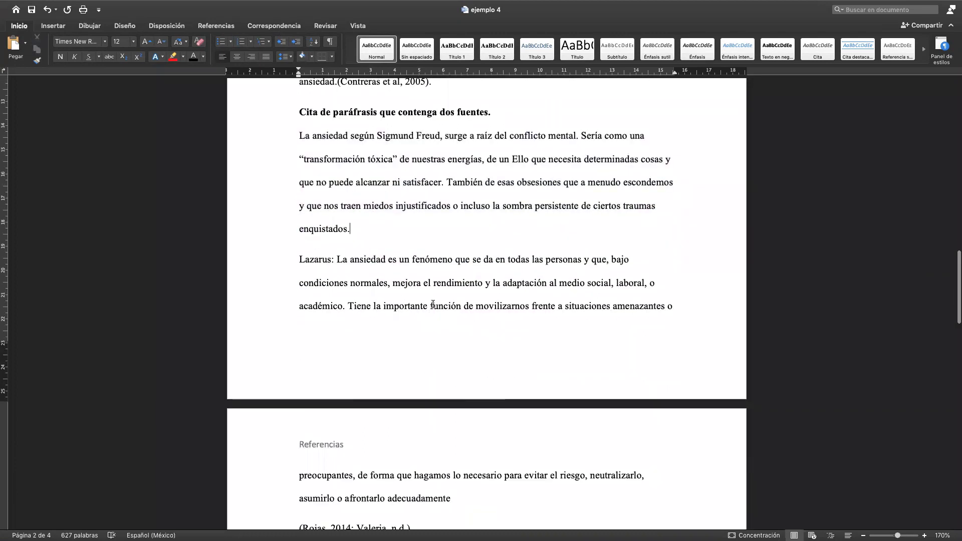
pyautogui.scroll(-1, 433, 304)
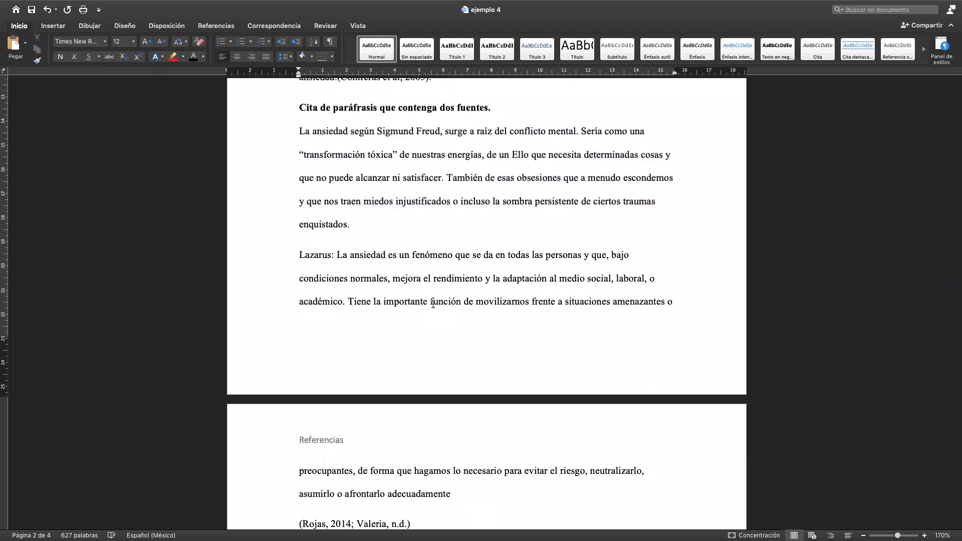
# Step: Check how the two-source paraphrase attributes its ideas to Sigmund Freud and Lazarus within the text
pyautogui.moveTo(443, 130)
pyautogui.mouseDown()
pyautogui.moveTo(371, 130)
pyautogui.moveTo(440, 132)
pyautogui.mouseUp()
pyautogui.click(371, 132)
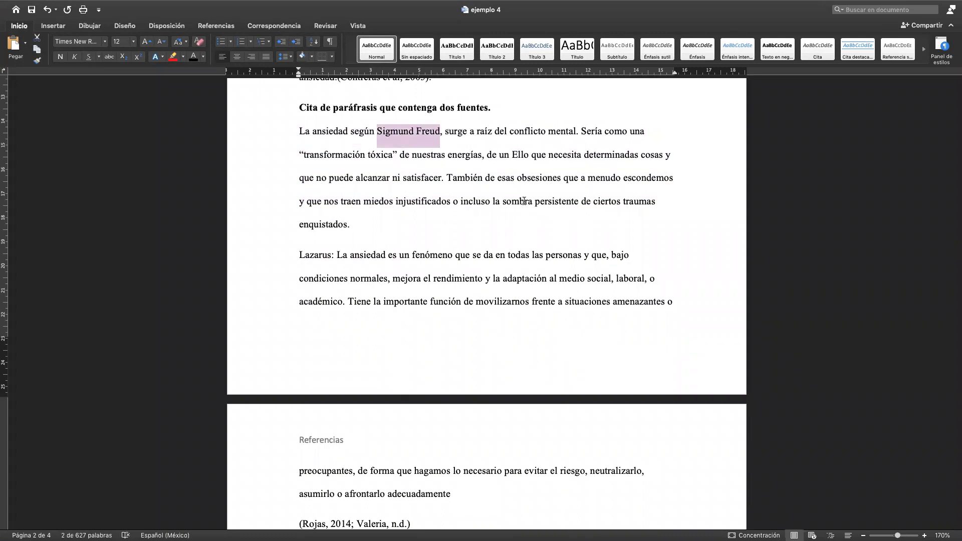
pyautogui.scroll(-4, 535, 253)
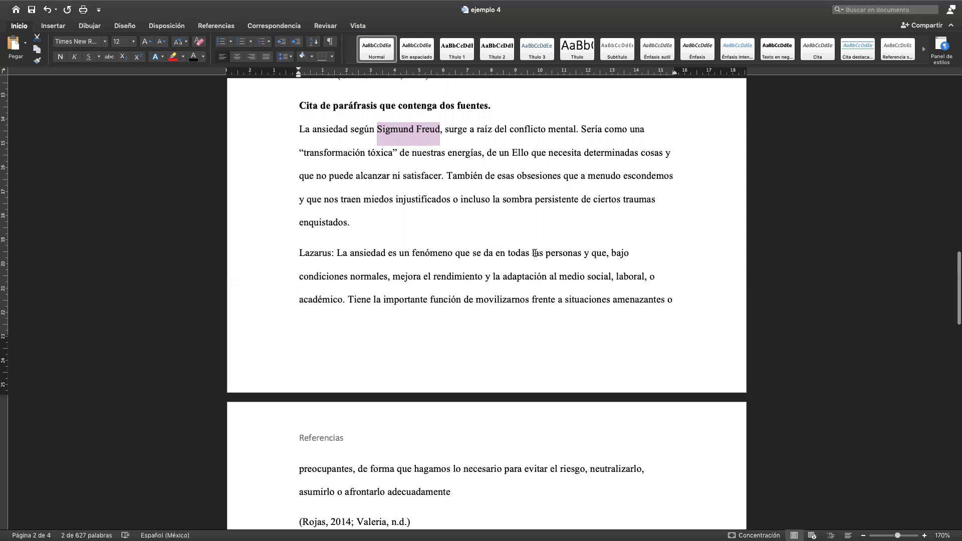
pyautogui.scroll(5, 535, 253)
pyautogui.scroll(-3, 448, 245)
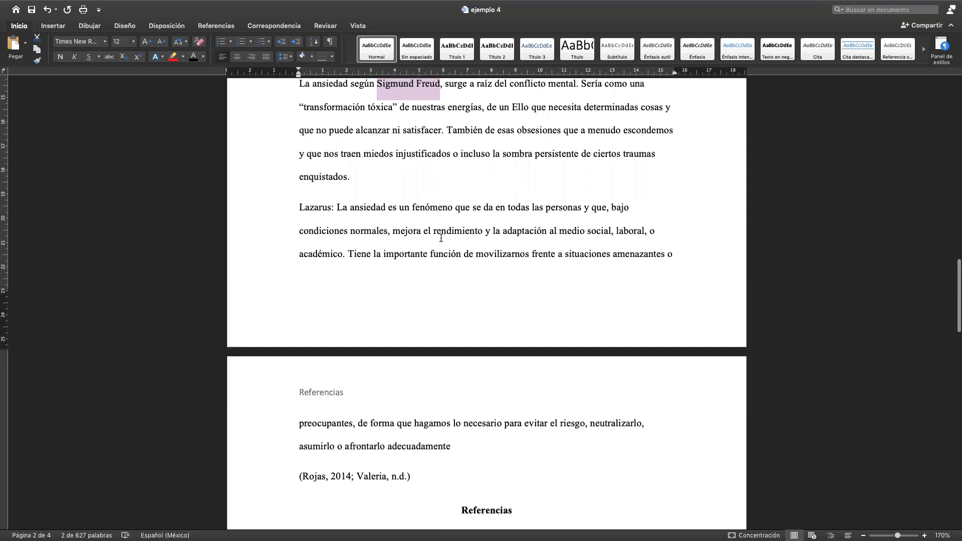
pyautogui.moveTo(321, 207); pyautogui.dragTo(512, 231)
pyautogui.click(513, 230)
pyautogui.scroll(-3, 585, 382)
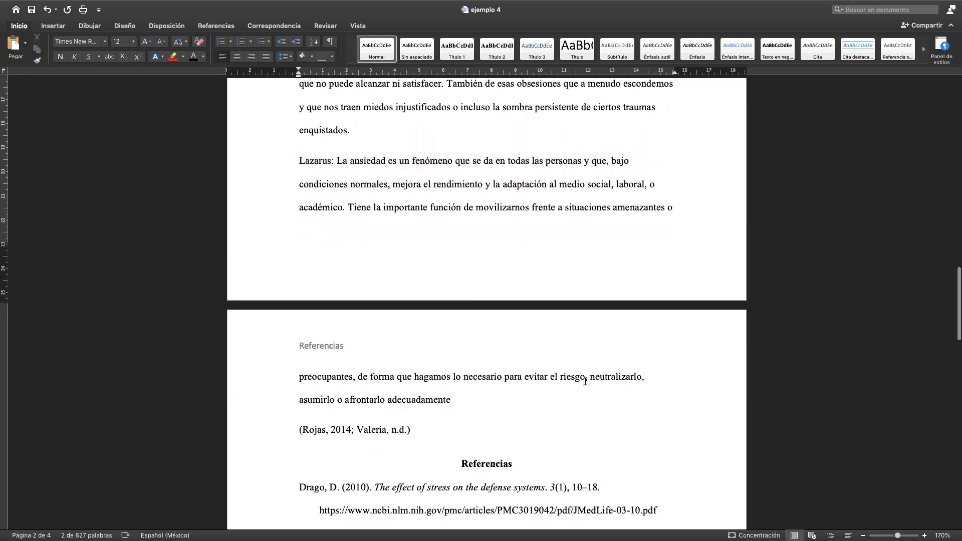
pyautogui.scroll(5, 586, 382)
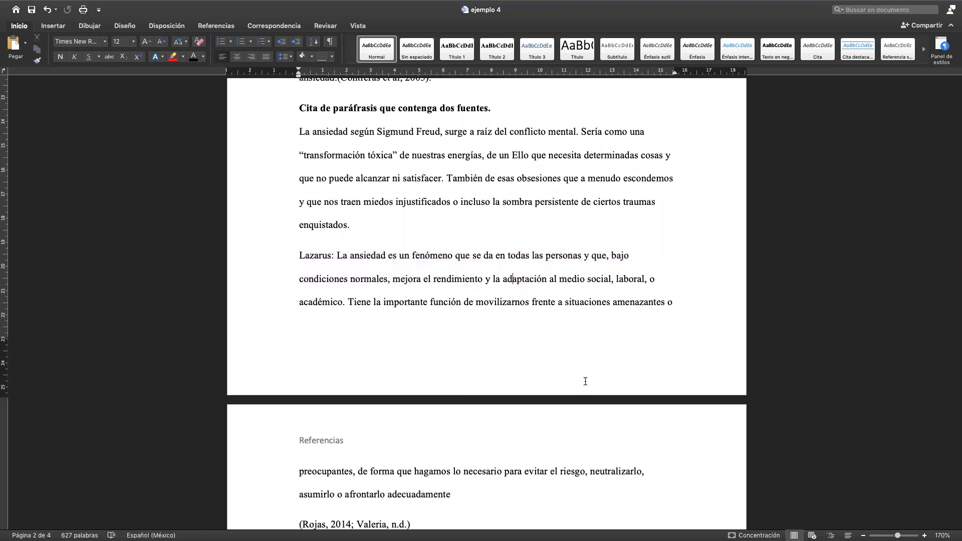
# Step: Compare the whole two-source paraphrase with the sources named in its closing parenthetical citation
pyautogui.scroll(-1, 585, 382)
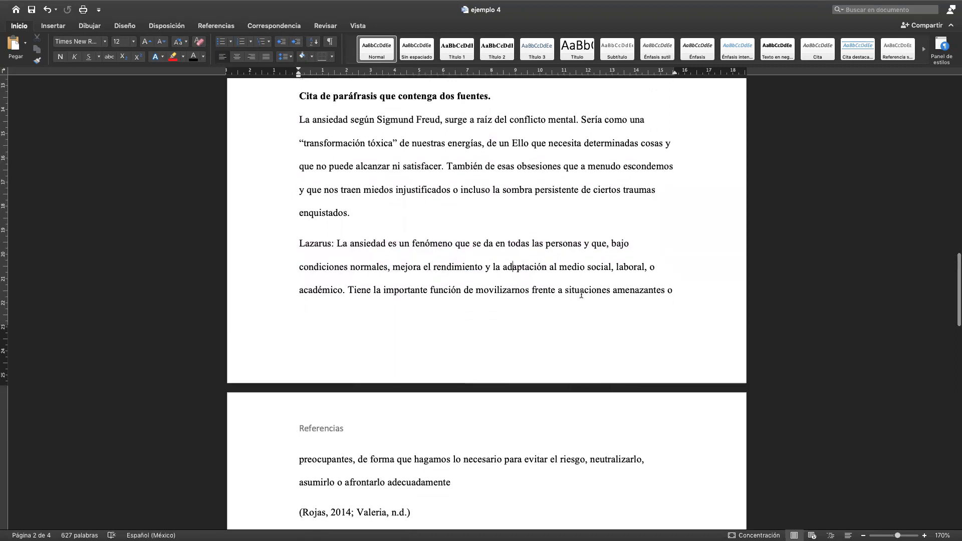
pyautogui.scroll(-2, 643, 357)
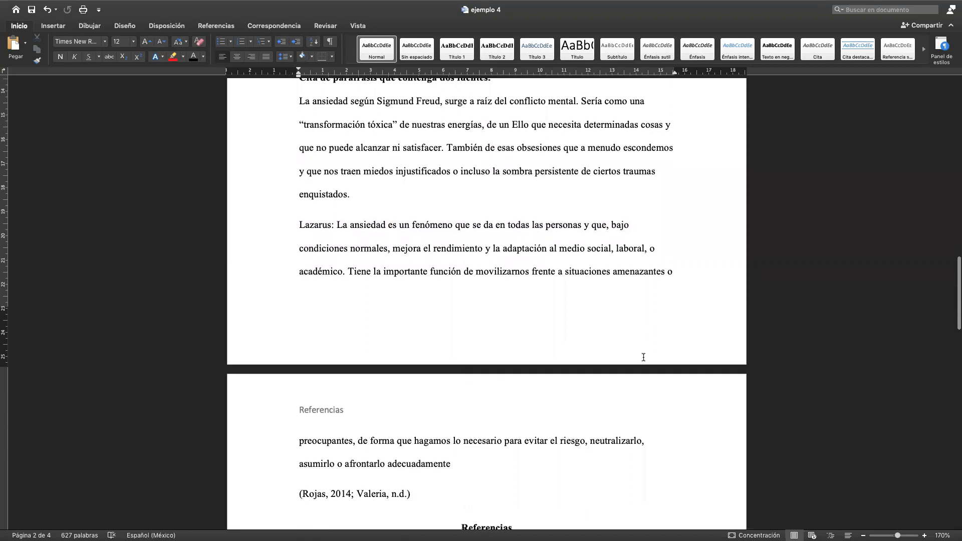
pyautogui.scroll(1, 643, 357)
pyautogui.scroll(-5, 643, 357)
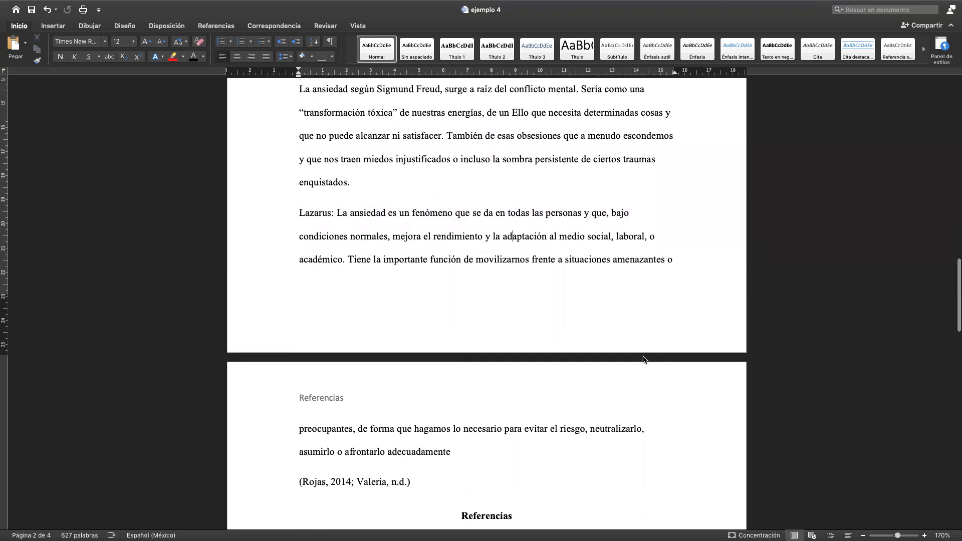
pyautogui.scroll(4, 440, 221)
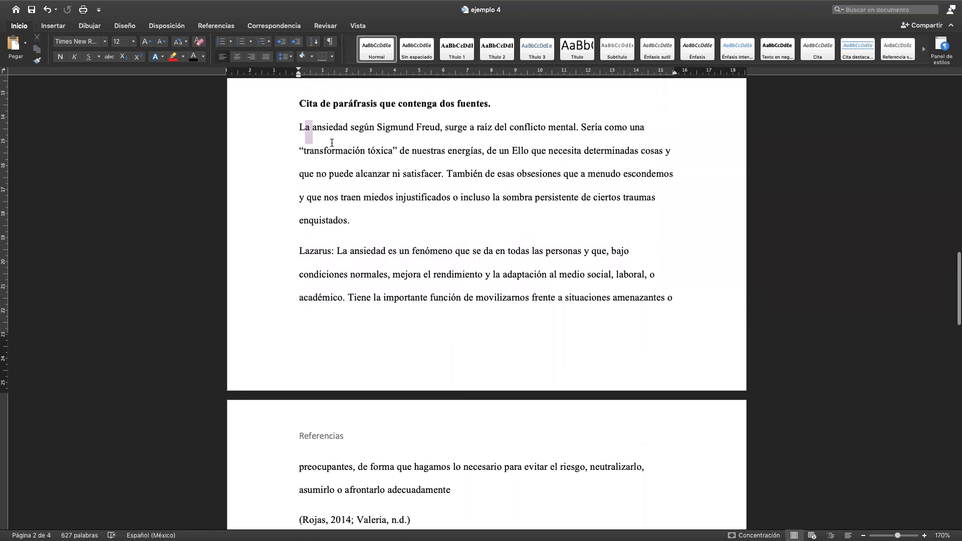
pyautogui.moveTo(301, 127); pyautogui.dragTo(413, 467)
pyautogui.scroll(-6, 415, 482)
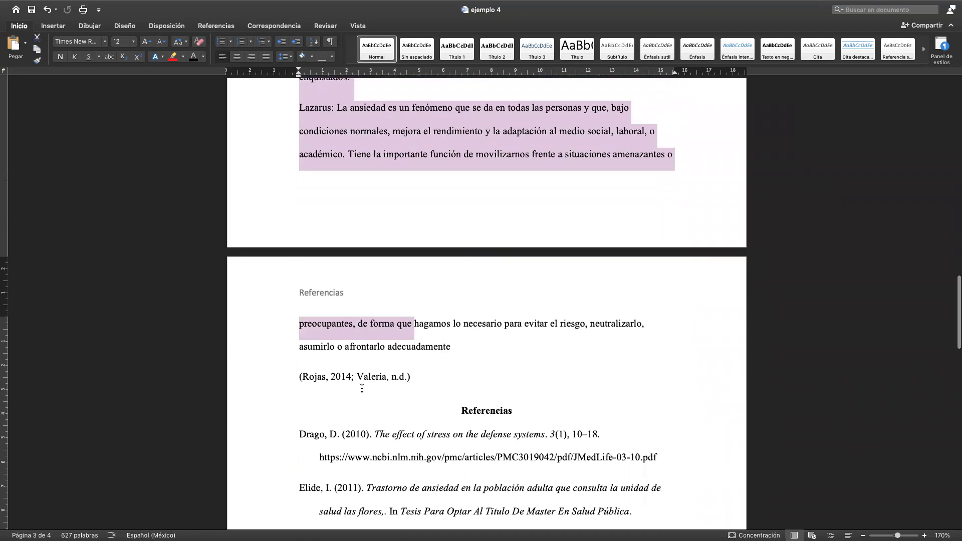
pyautogui.click(352, 377)
pyautogui.moveTo(300, 376); pyautogui.dragTo(412, 376)
pyautogui.click(411, 376)
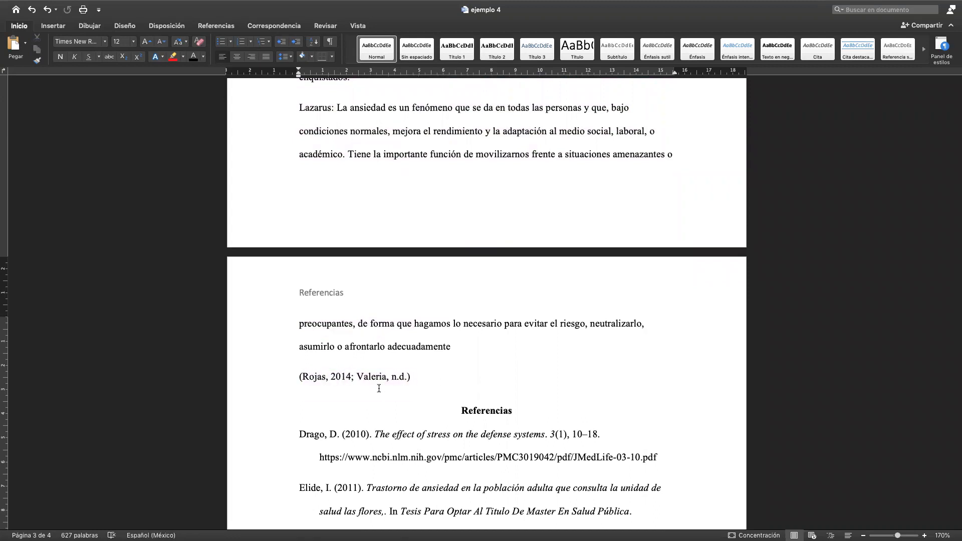
pyautogui.press('Home')
pyautogui.press('Right')
pyautogui.scroll(5, 382, 384)
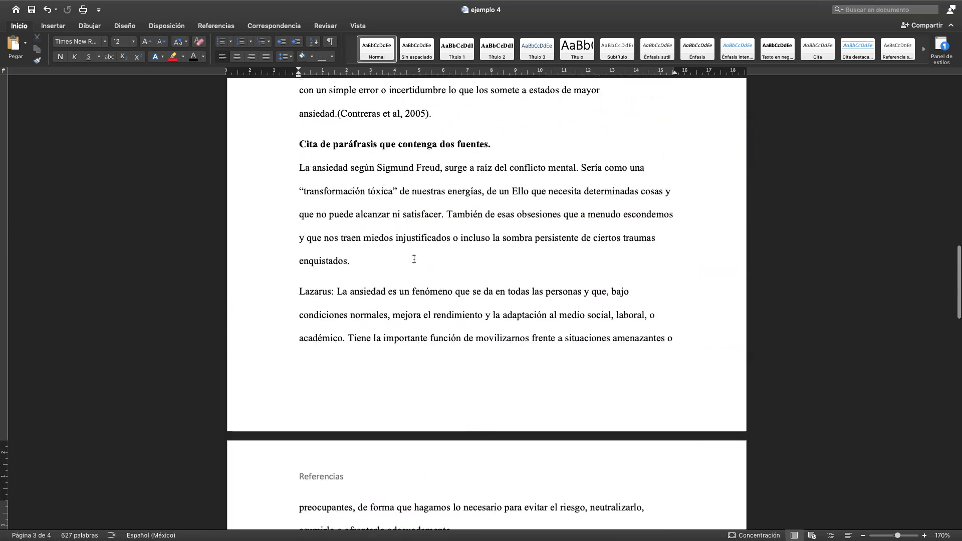
pyautogui.scroll(-1, 413, 258)
pyautogui.scroll(-1, 414, 259)
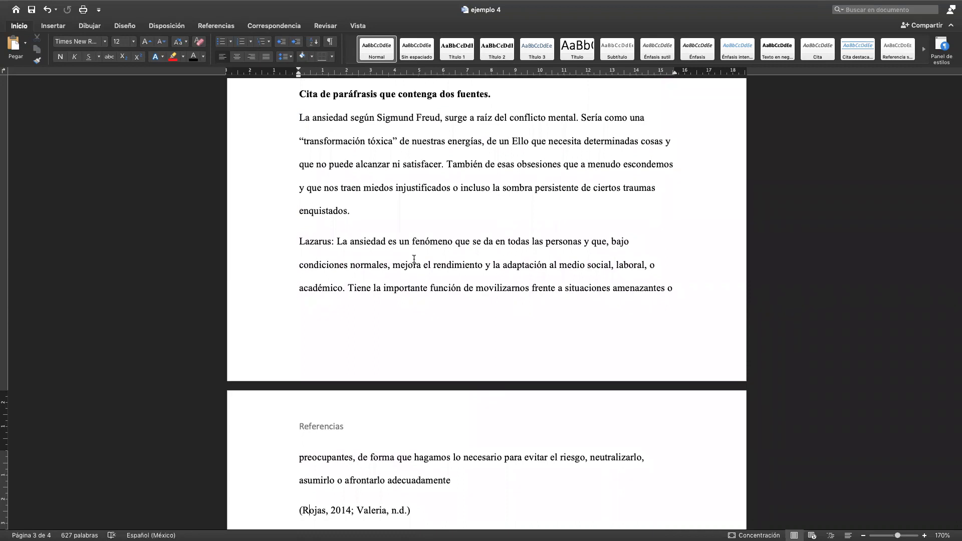
# Step: Highlight in red the parenthetical citation that closes the two-source paraphrase, just above the Referencias heading
pyautogui.scroll(-10, 414, 259)
pyautogui.click(361, 268)
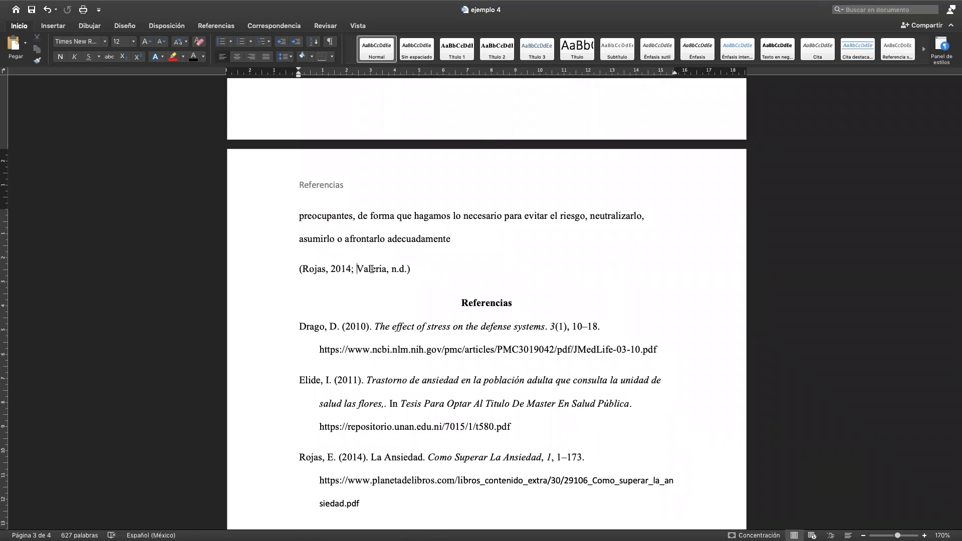
pyautogui.moveTo(418, 266); pyautogui.dragTo(272, 266)
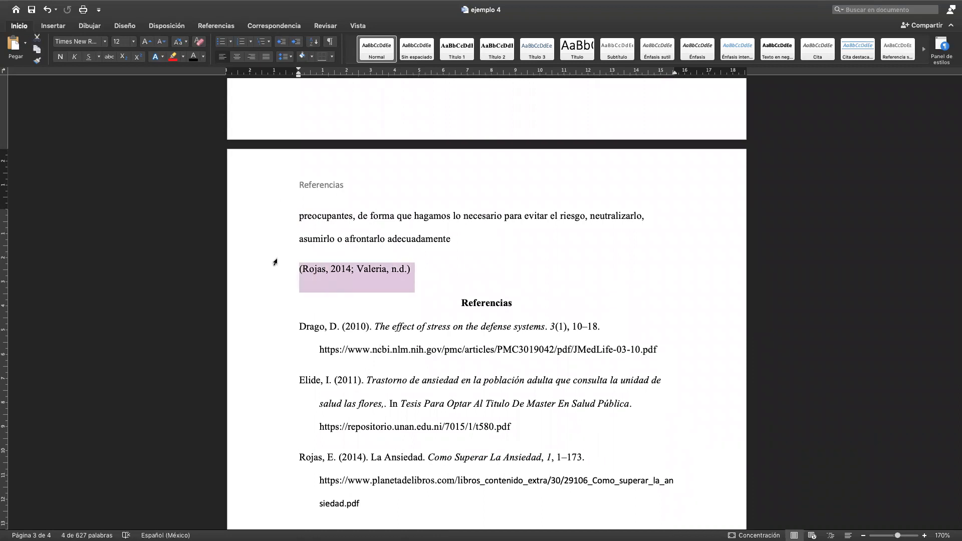
pyautogui.click(173, 58)
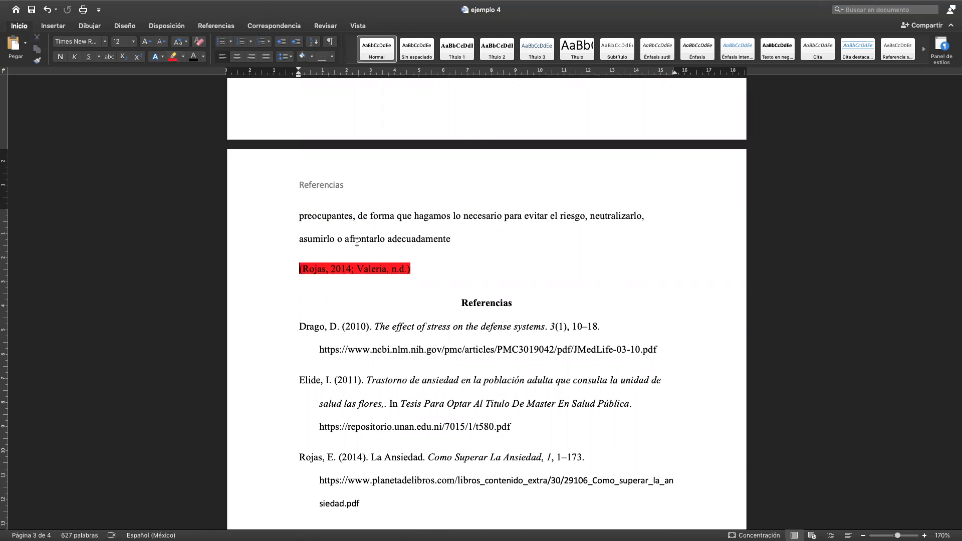
# Step: Examine the entries in the Referencias list and return to the paraphrase sections on page 2
pyautogui.scroll(-5, 422, 336)
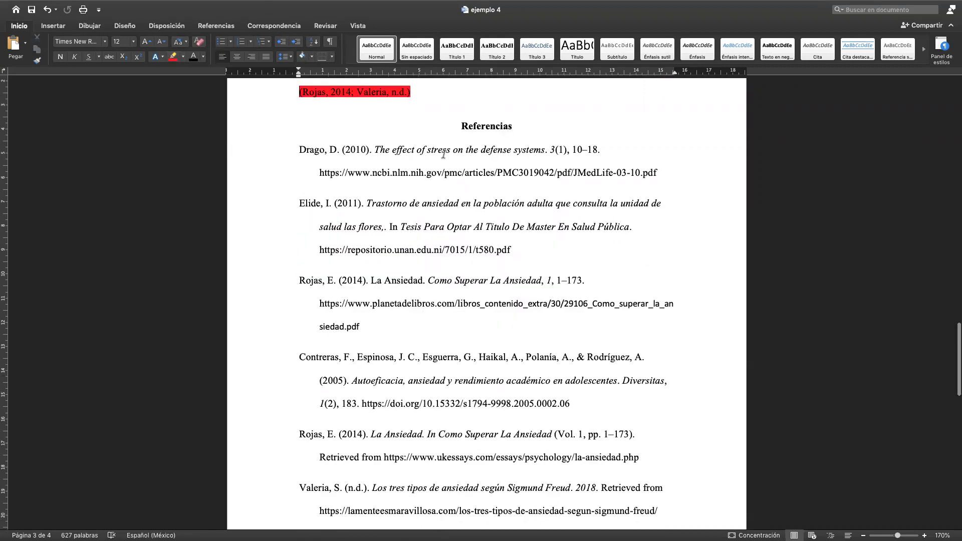
pyautogui.click(447, 226)
pyautogui.scroll(-10, 466, 291)
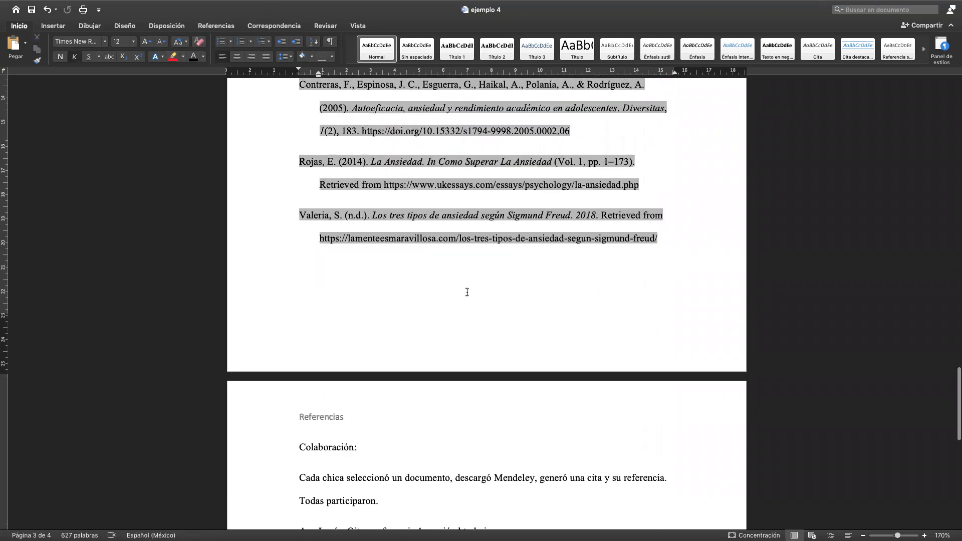
pyautogui.scroll(20, 467, 291)
pyautogui.scroll(15, 466, 291)
pyautogui.scroll(-10, 467, 291)
pyautogui.scroll(-4, 467, 291)
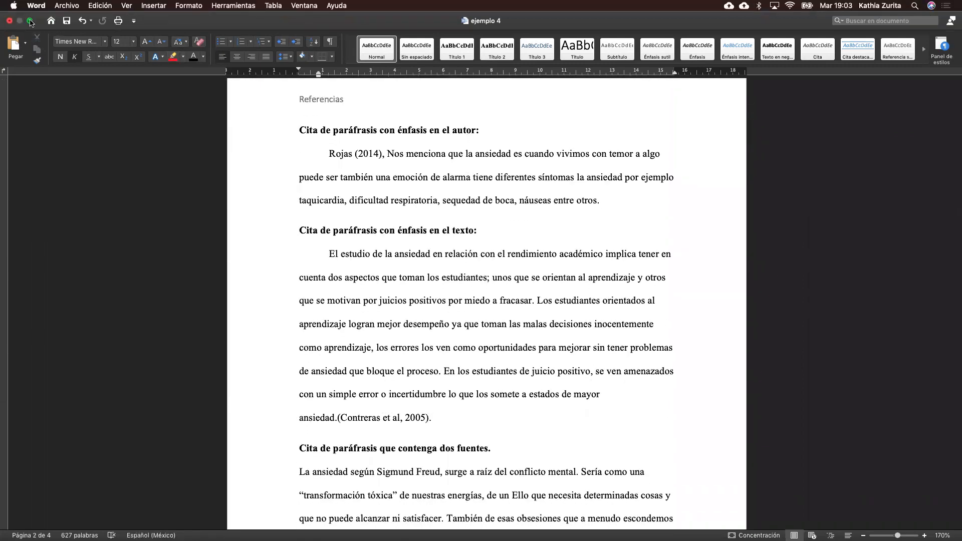
# Step: Look over the corrected document in full-screen view, from the paraphrase sections back to the Índice on page 1
pyautogui.click(30, 23)
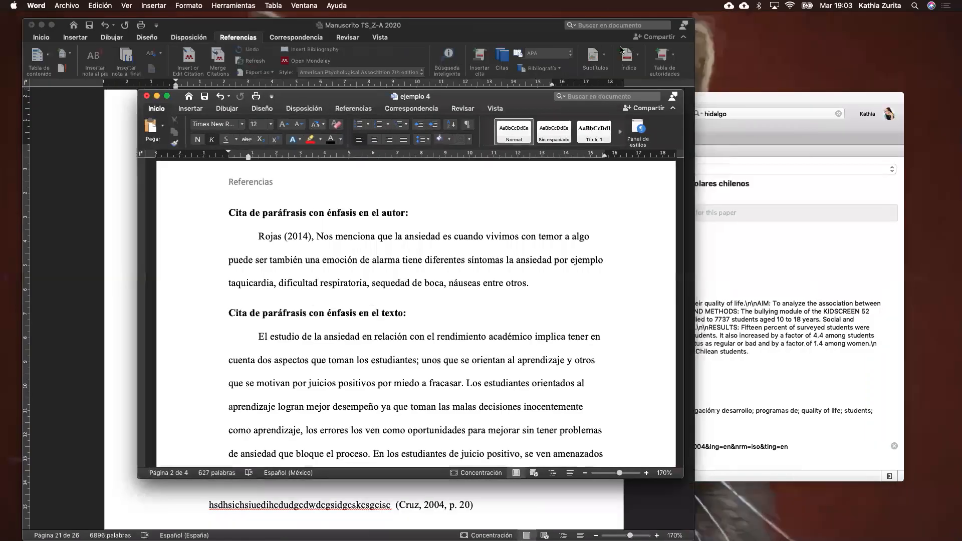
pyautogui.click(167, 96)
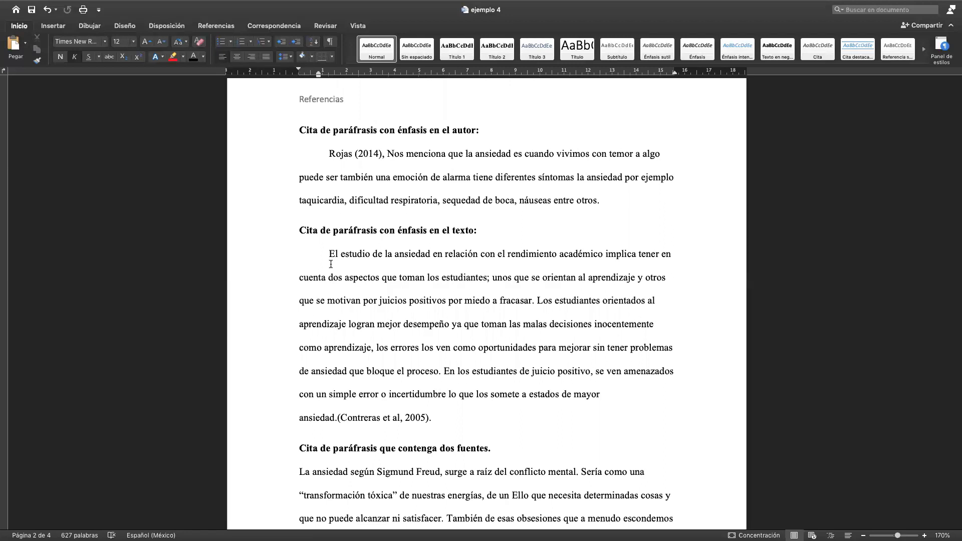
pyautogui.scroll(-20, 331, 264)
pyautogui.scroll(8, 330, 264)
pyautogui.scroll(20, 331, 264)
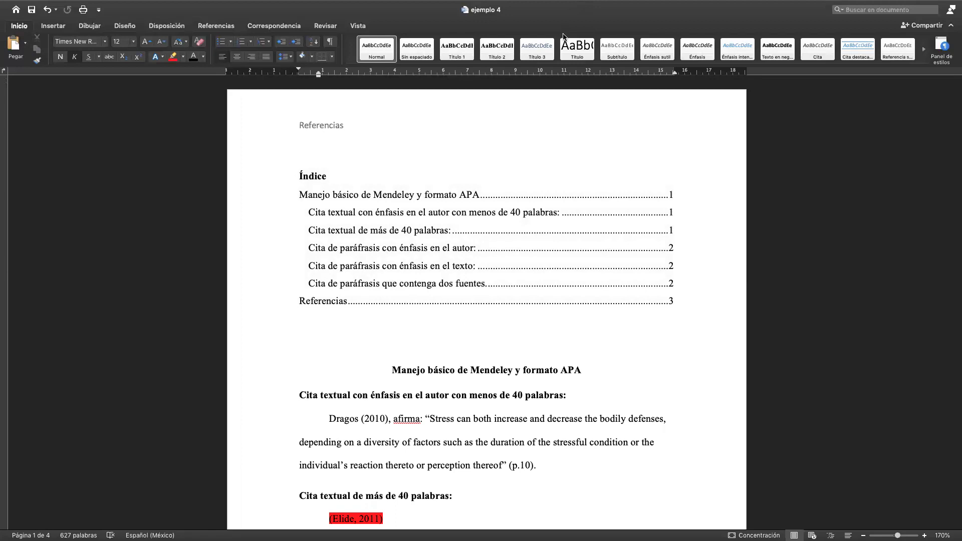
pyautogui.moveTo(571, 3)
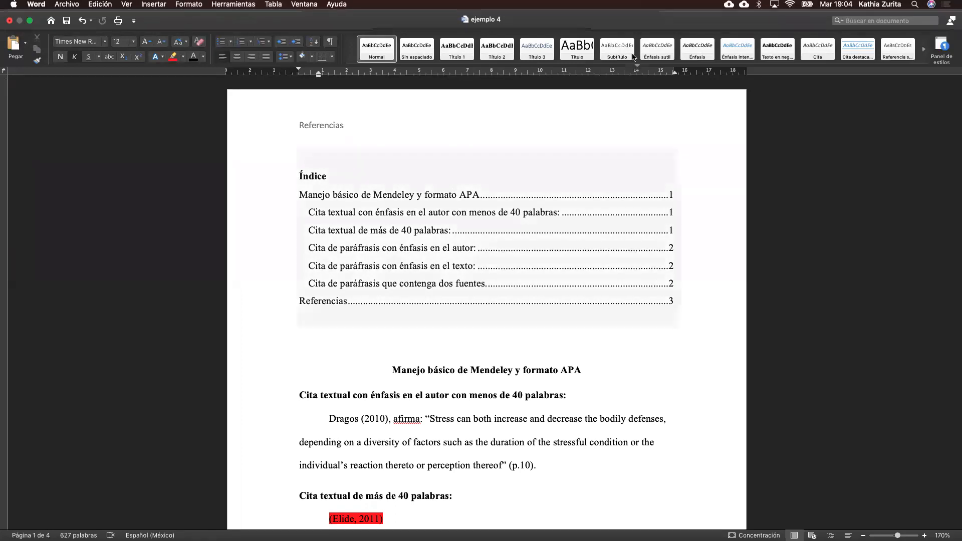